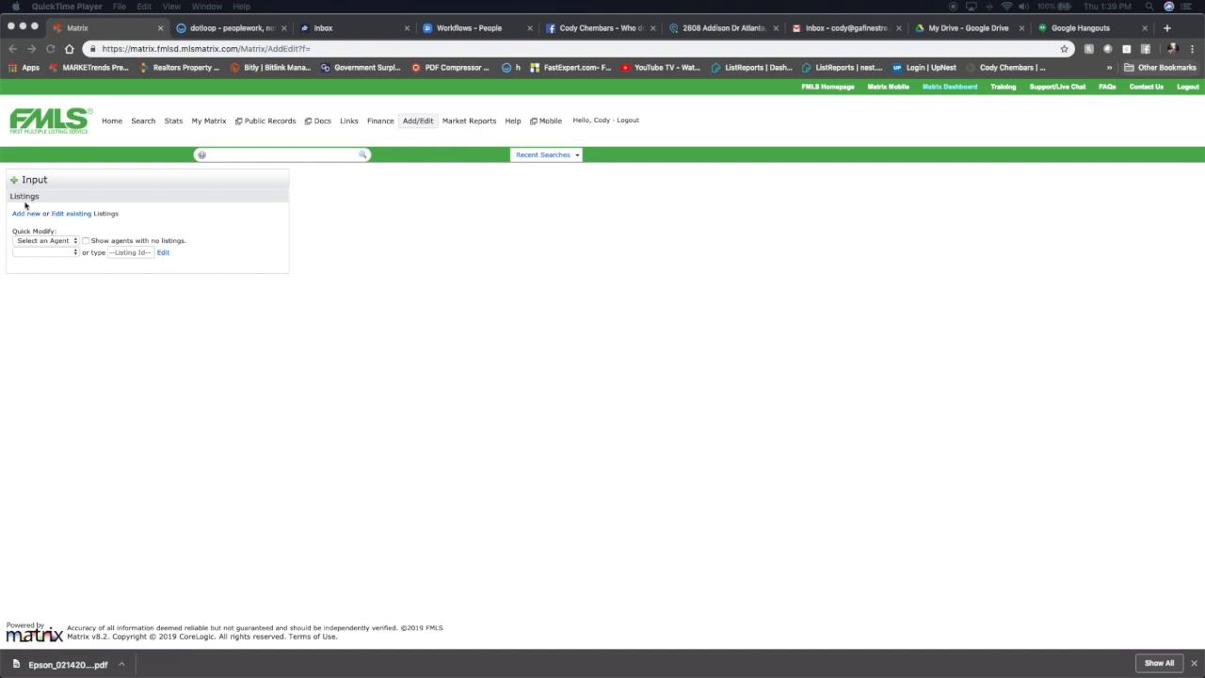
# Start adding a new listing using the Residential Input form.
pyautogui.click(66, 205)
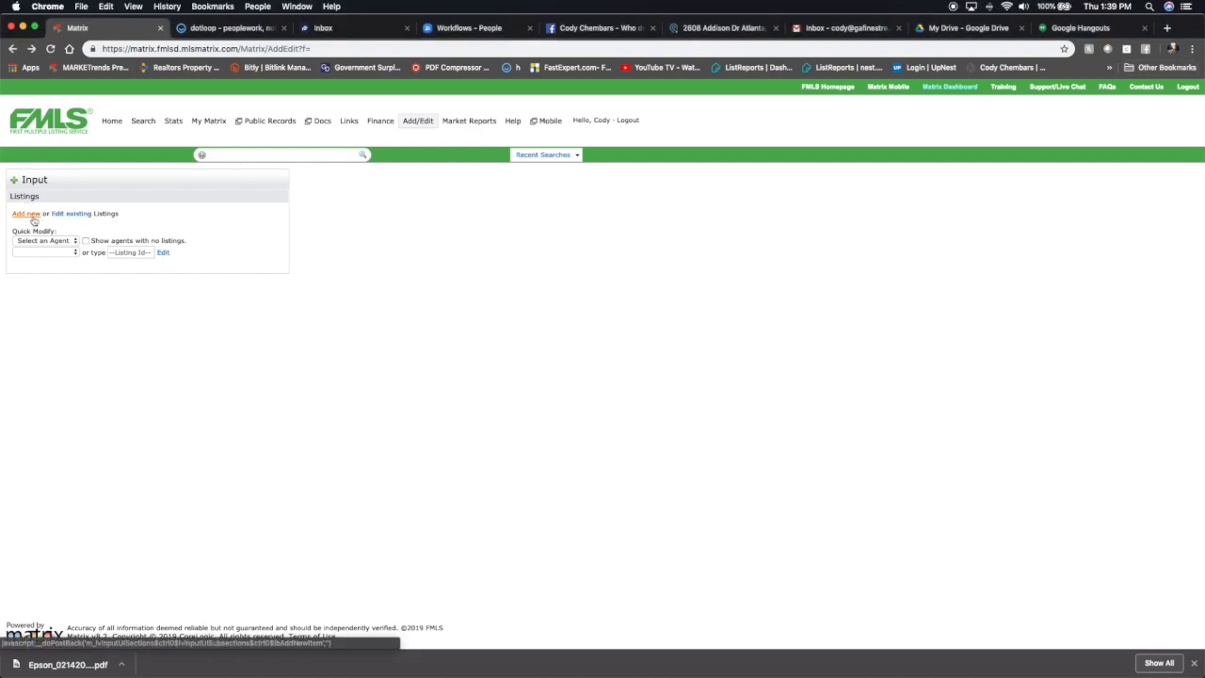
pyautogui.click(28, 215)
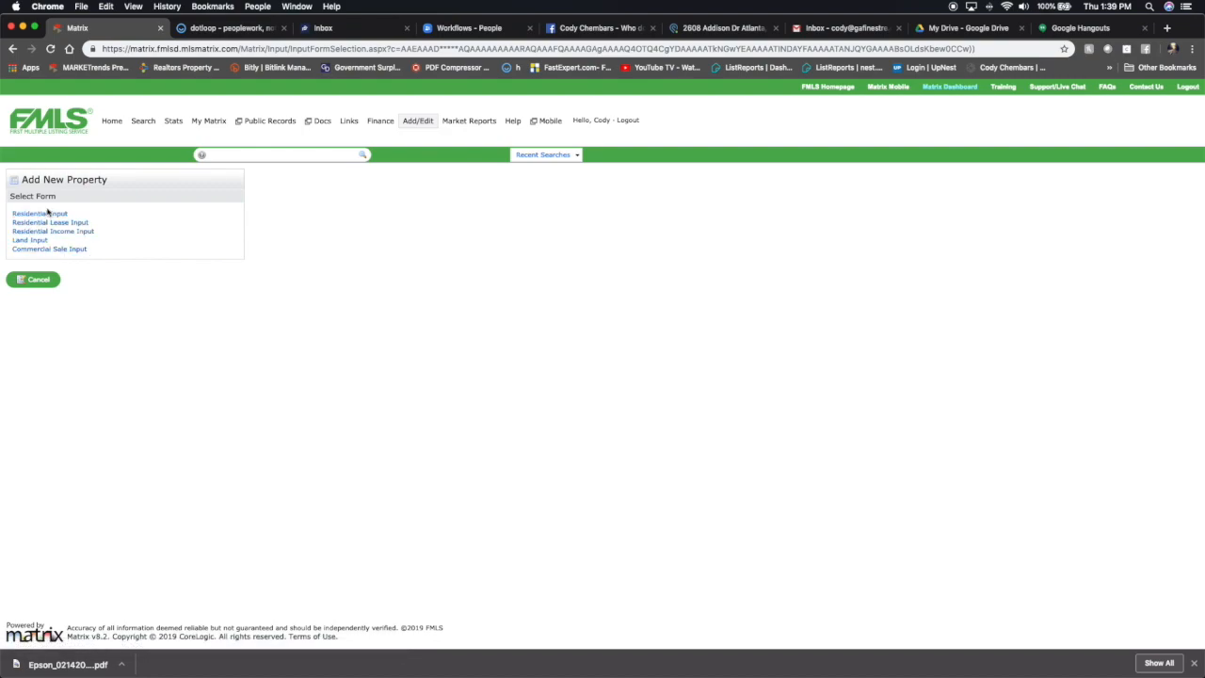
pyautogui.click(45, 216)
pyautogui.scroll(-5, 87, 280)
pyautogui.scroll(-5, 87, 280)
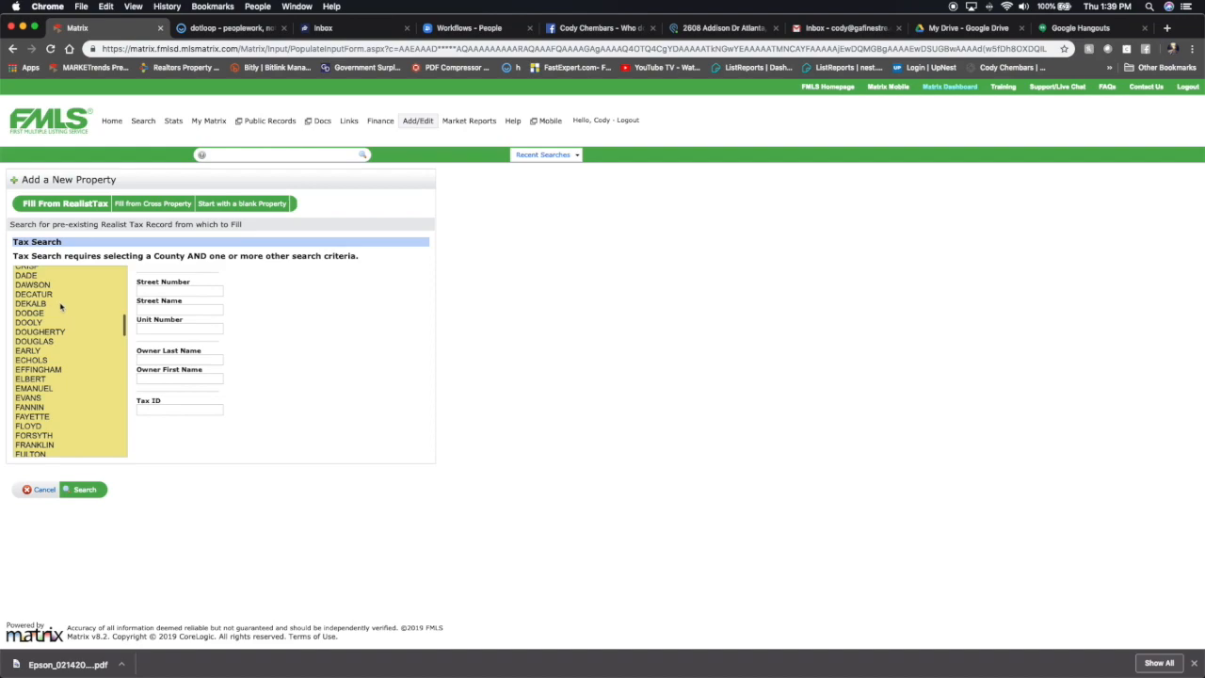
pyautogui.click(52, 288)
pyautogui.click(187, 289)
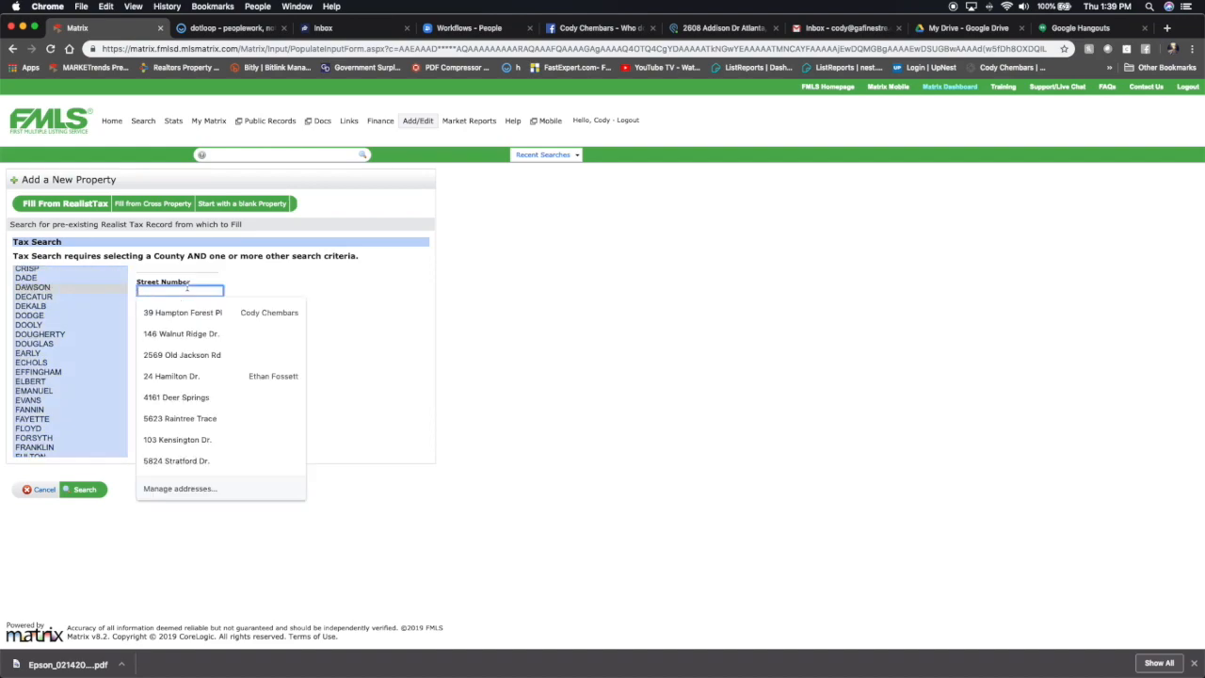
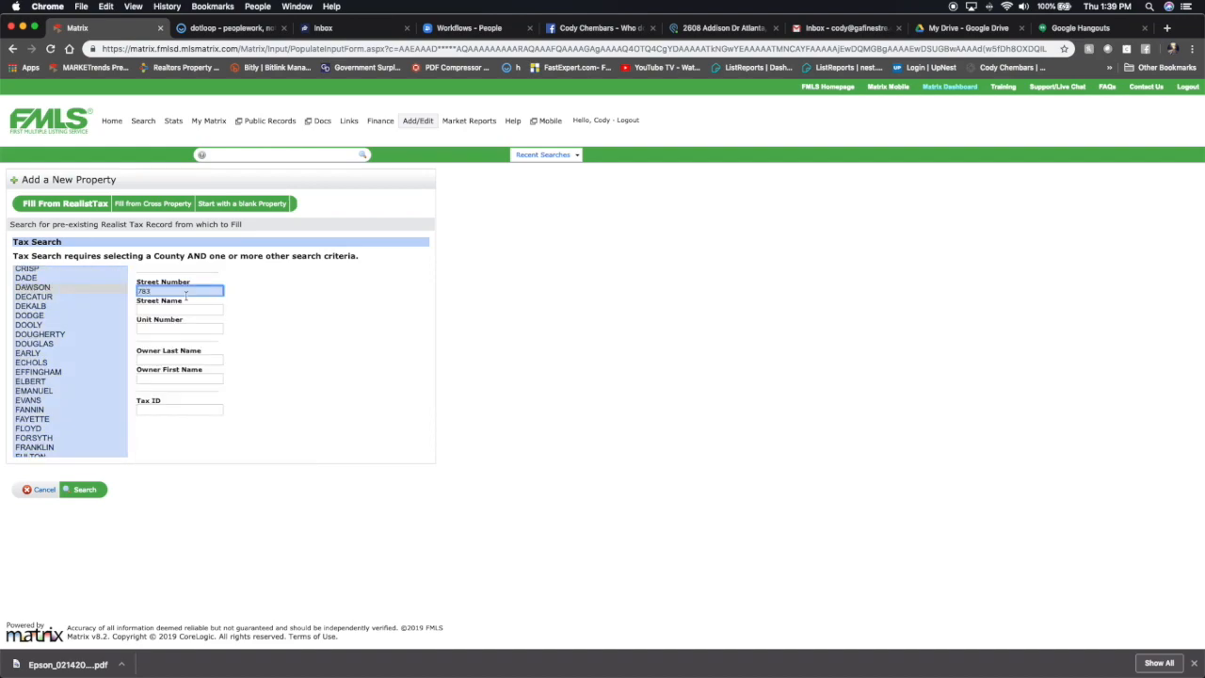
pyautogui.click(180, 309)
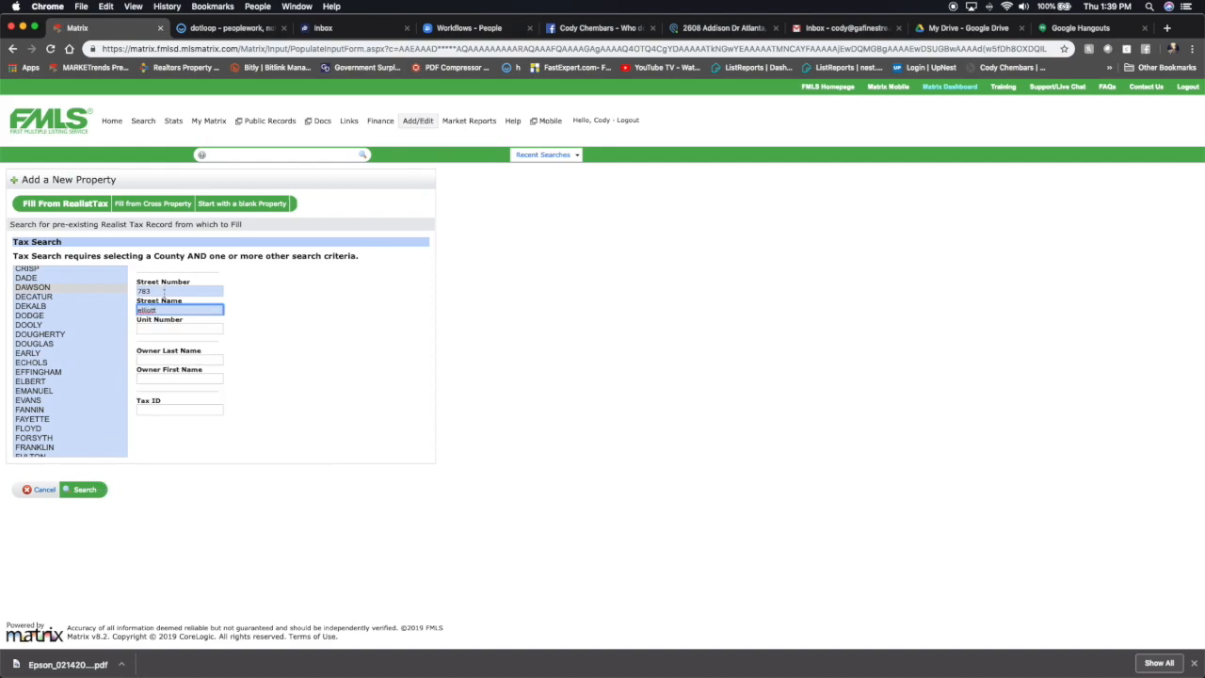
pyautogui.click(83, 494)
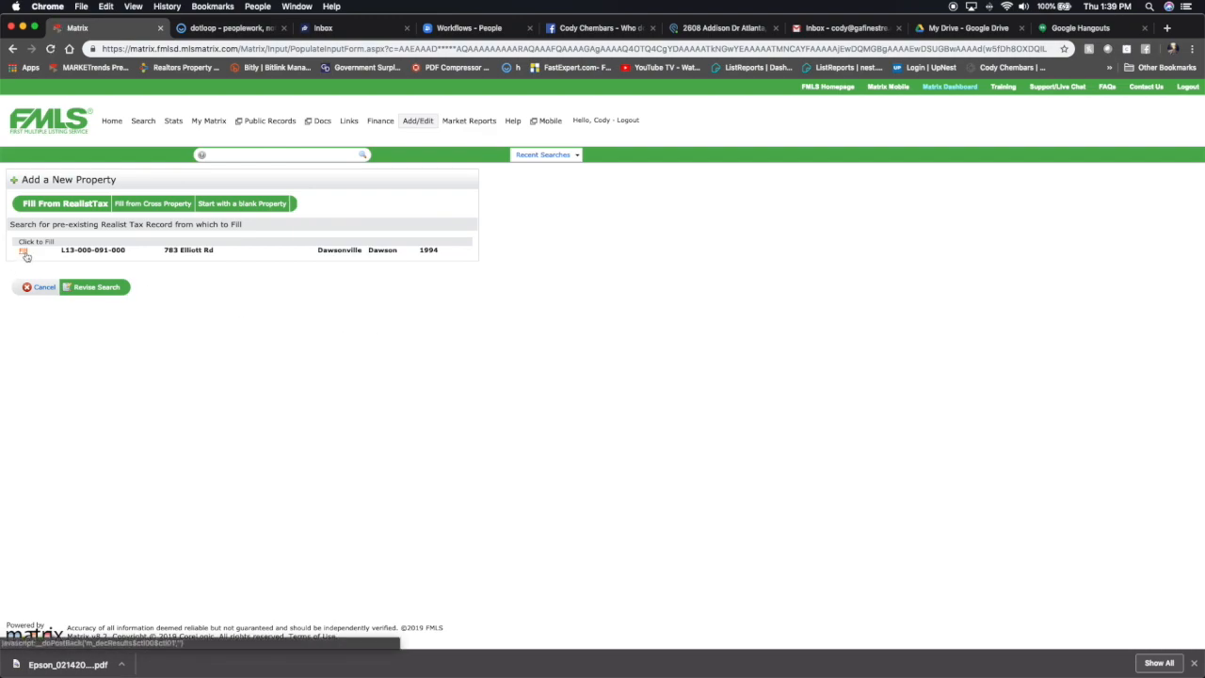
pyautogui.click(24, 252)
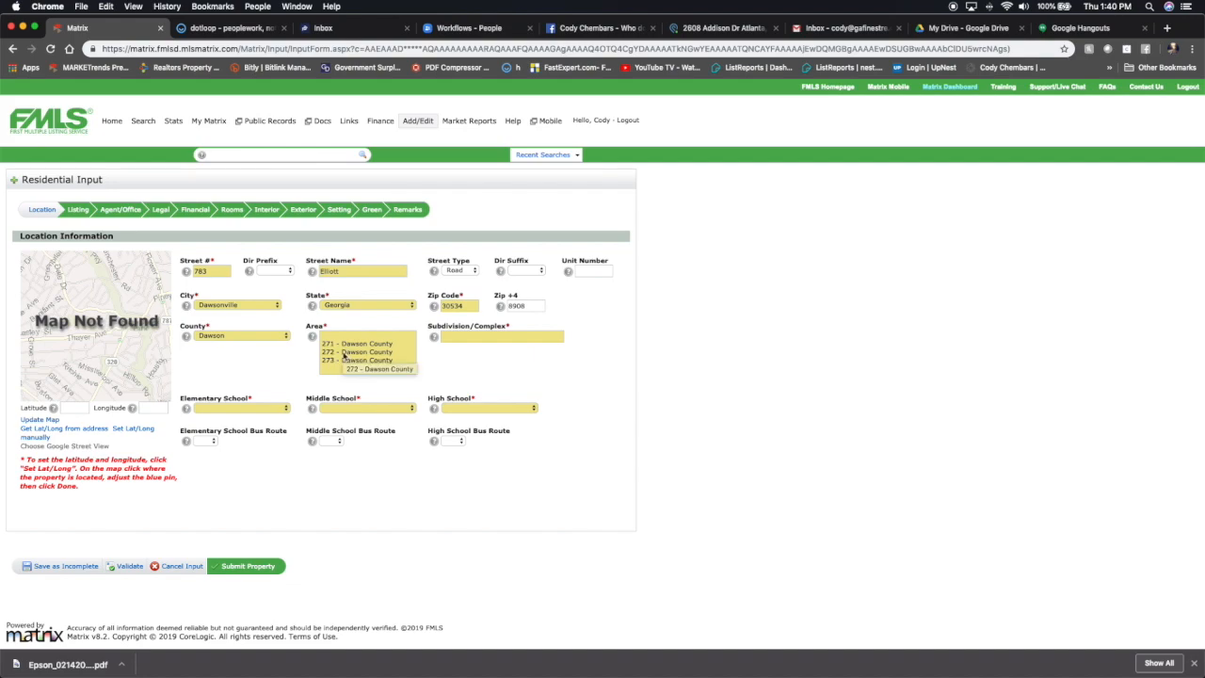
# Select area 272 - Dawson County and set the subdivision/complex to N/A.
pyautogui.click(344, 353)
pyautogui.click(466, 335)
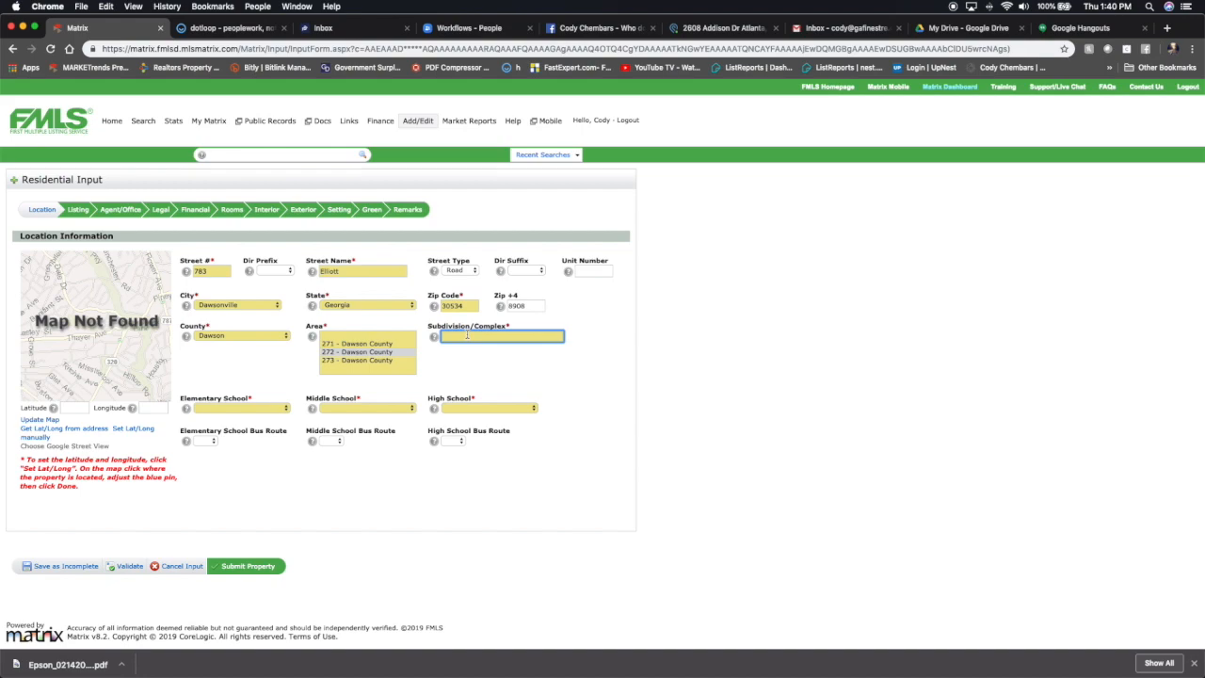
pyautogui.write('N/A')
# Set the high and middle schools to Dawson County and the elementary school to Kilough.
pyautogui.click(468, 408)
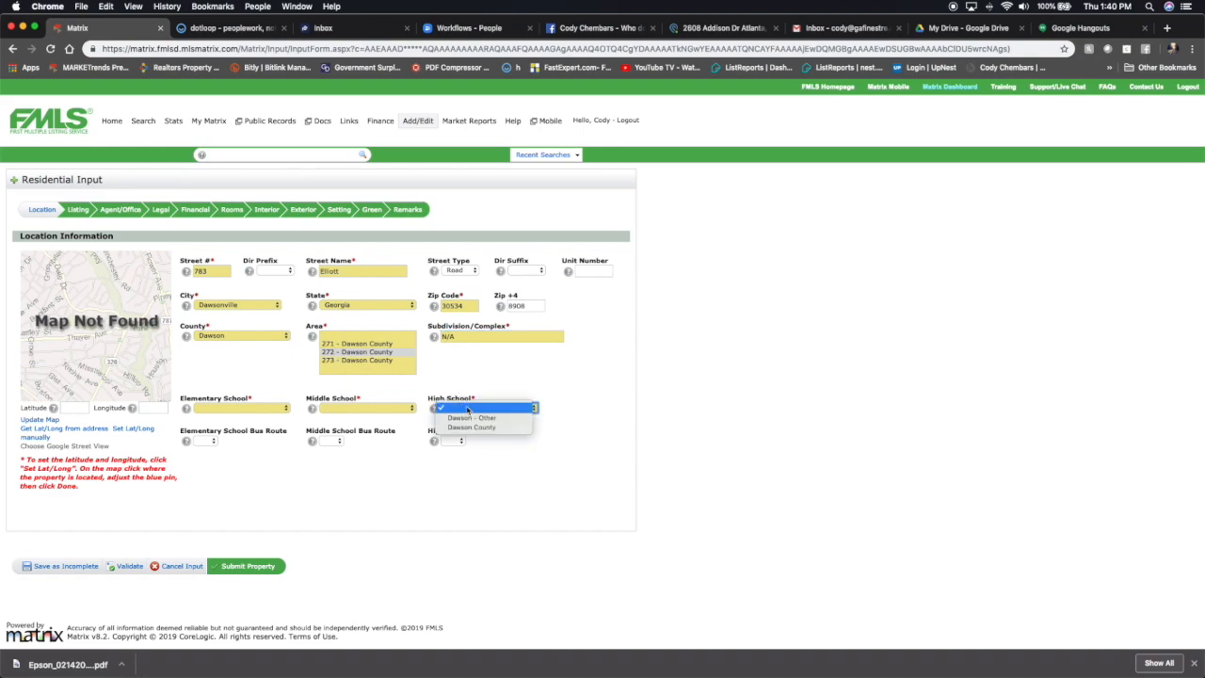
pyautogui.click(473, 427)
pyautogui.click(388, 409)
pyautogui.click(361, 428)
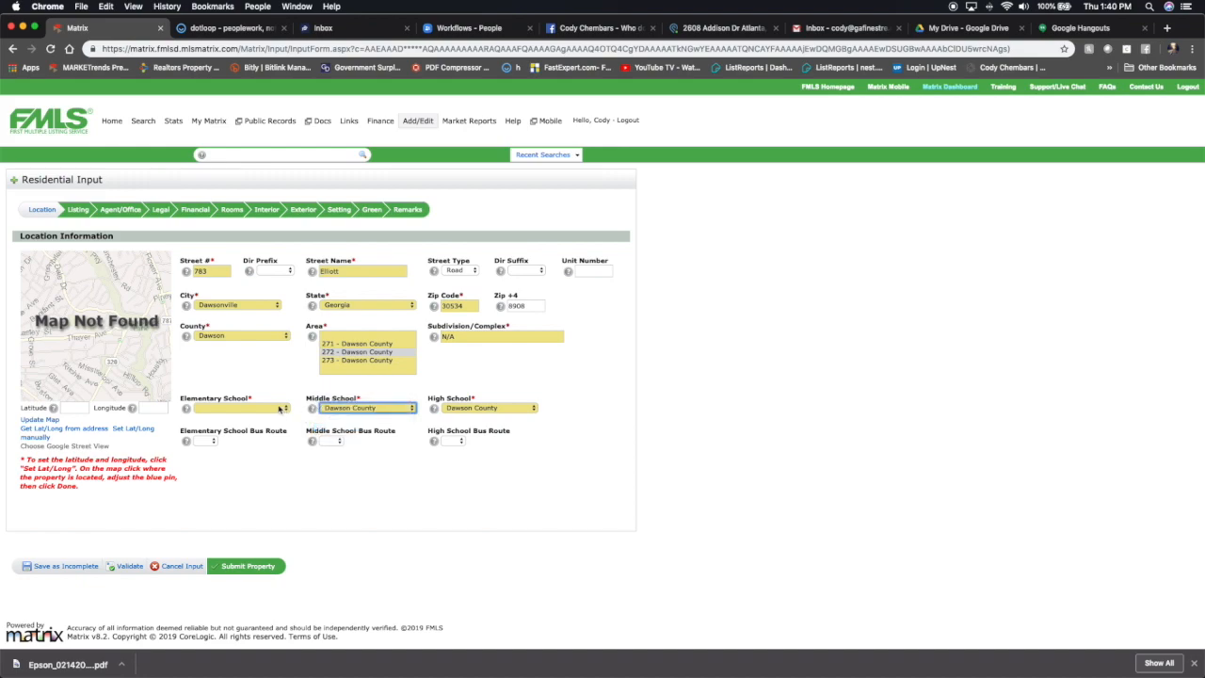
pyautogui.click(279, 408)
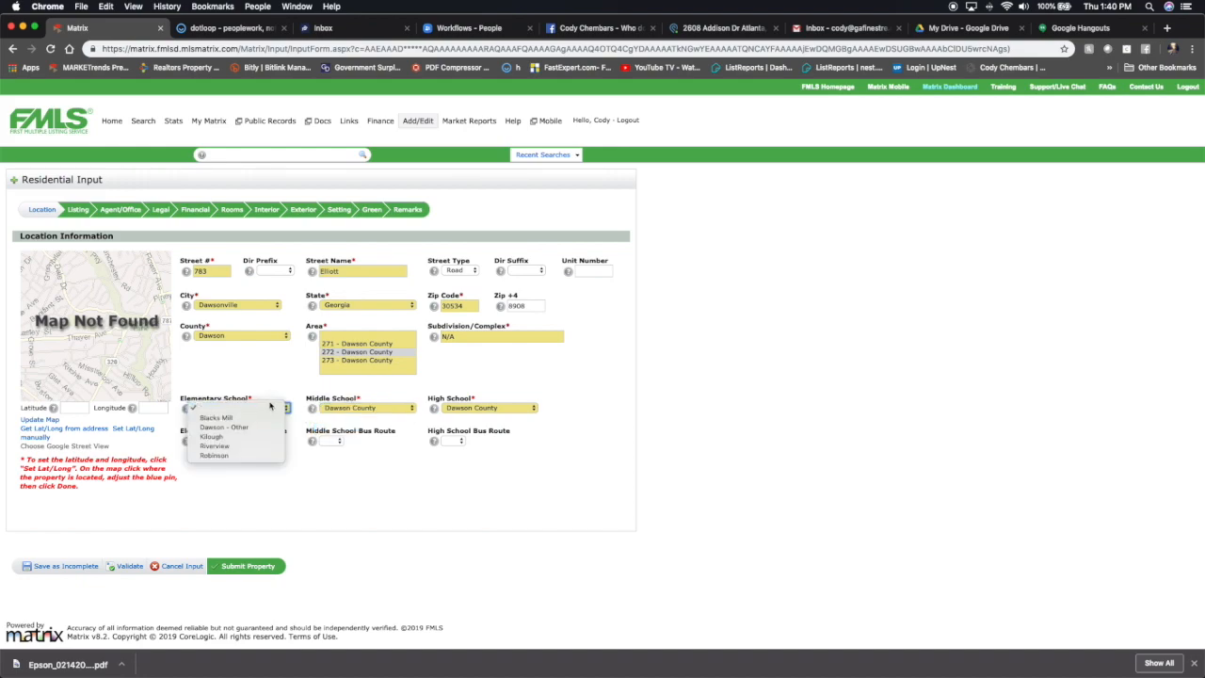
pyautogui.click(231, 437)
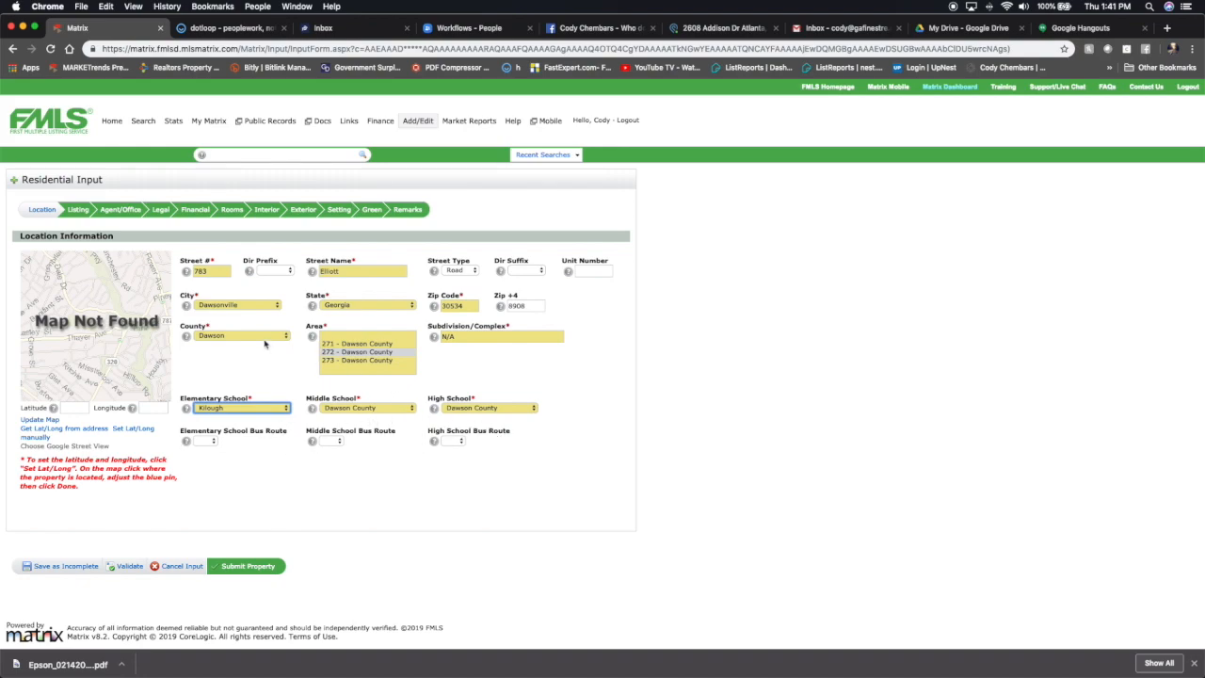
# Open the Listing section and set the property to Residential Detached with subtype Single Family Residence.
pyautogui.click(81, 212)
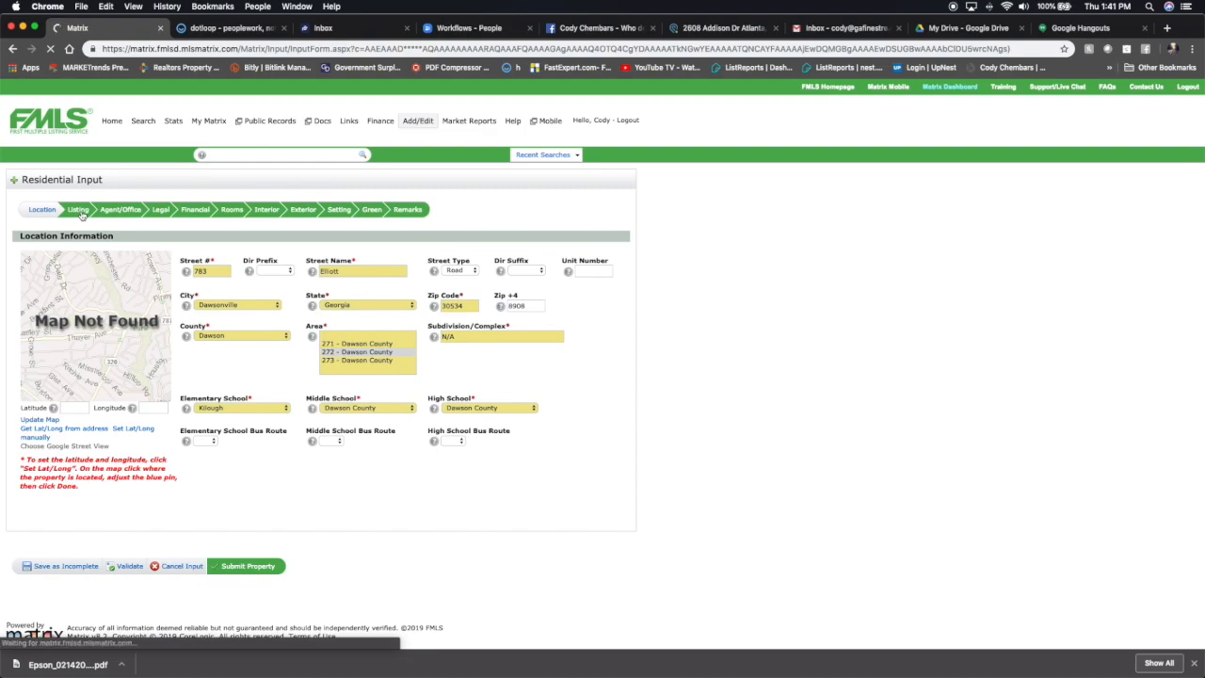
pyautogui.click(95, 265)
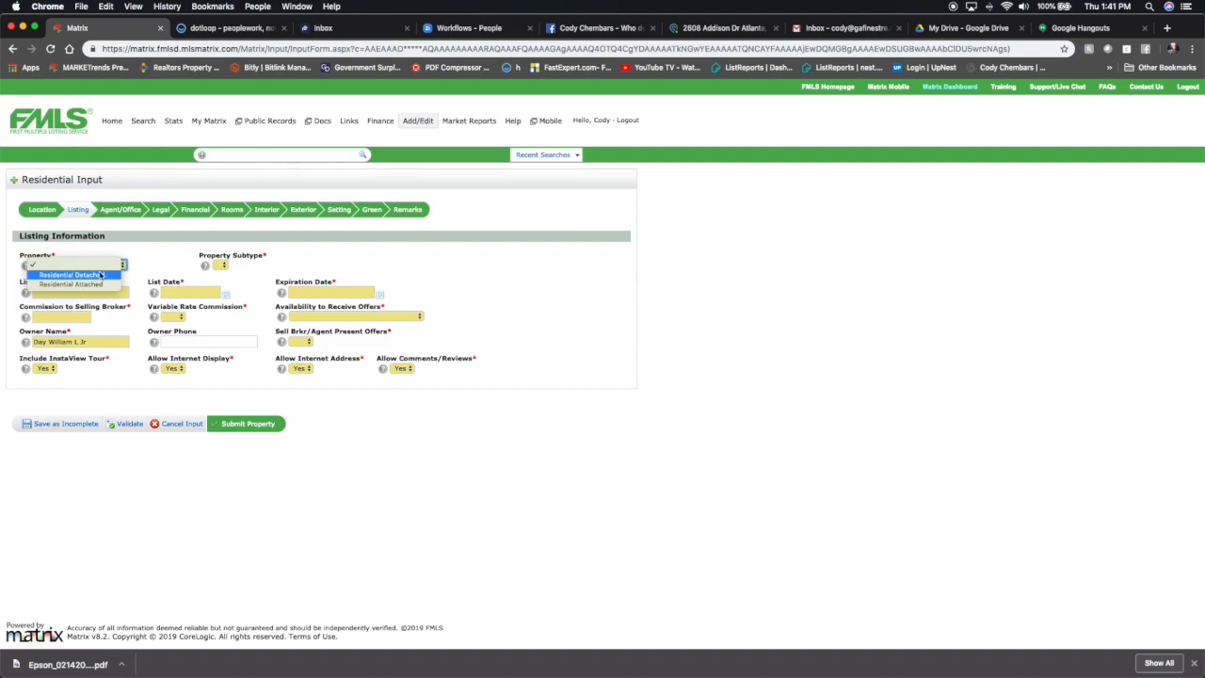
pyautogui.click(100, 274)
pyautogui.click(220, 264)
pyautogui.click(243, 275)
# Set the list price to 214900 and the list date to 02/14/2019.
pyautogui.click(90, 293)
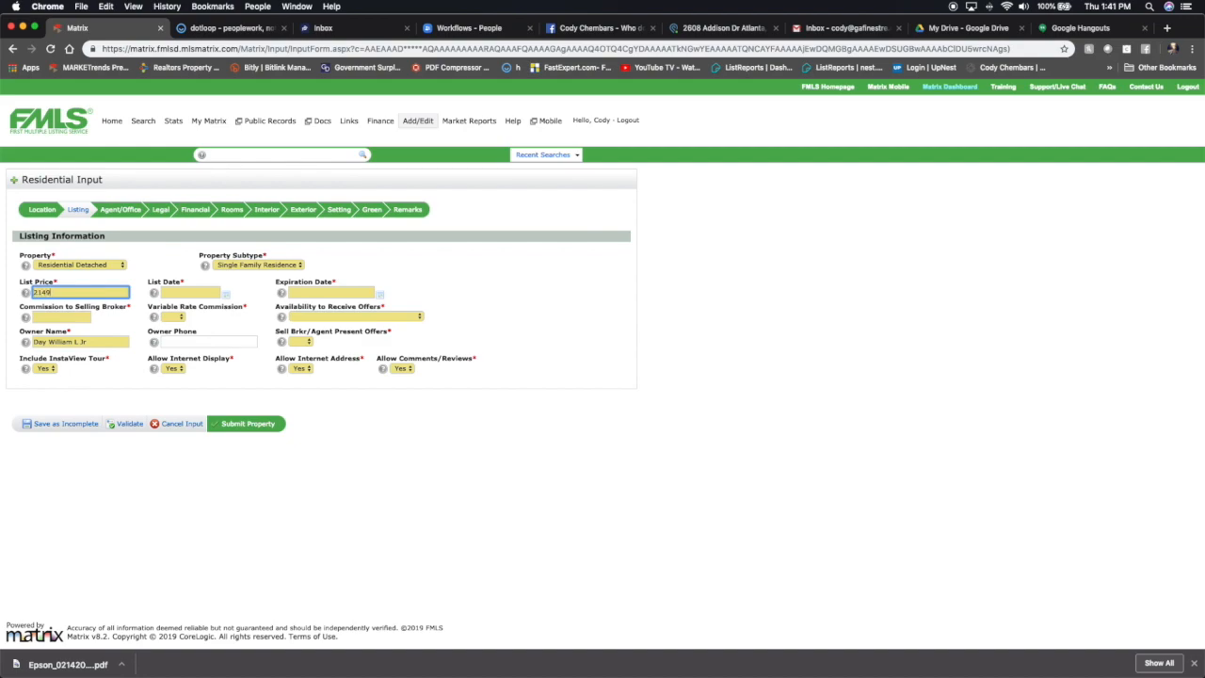
pyautogui.click(227, 296)
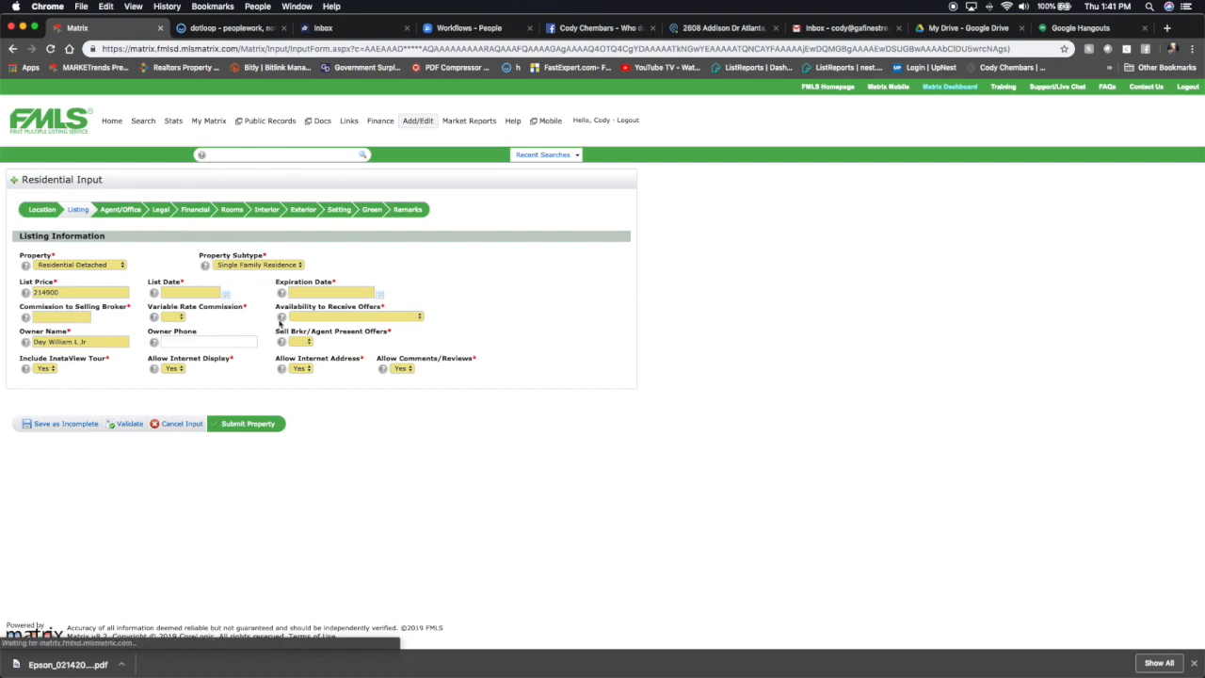
pyautogui.click(203, 292)
pyautogui.click(226, 294)
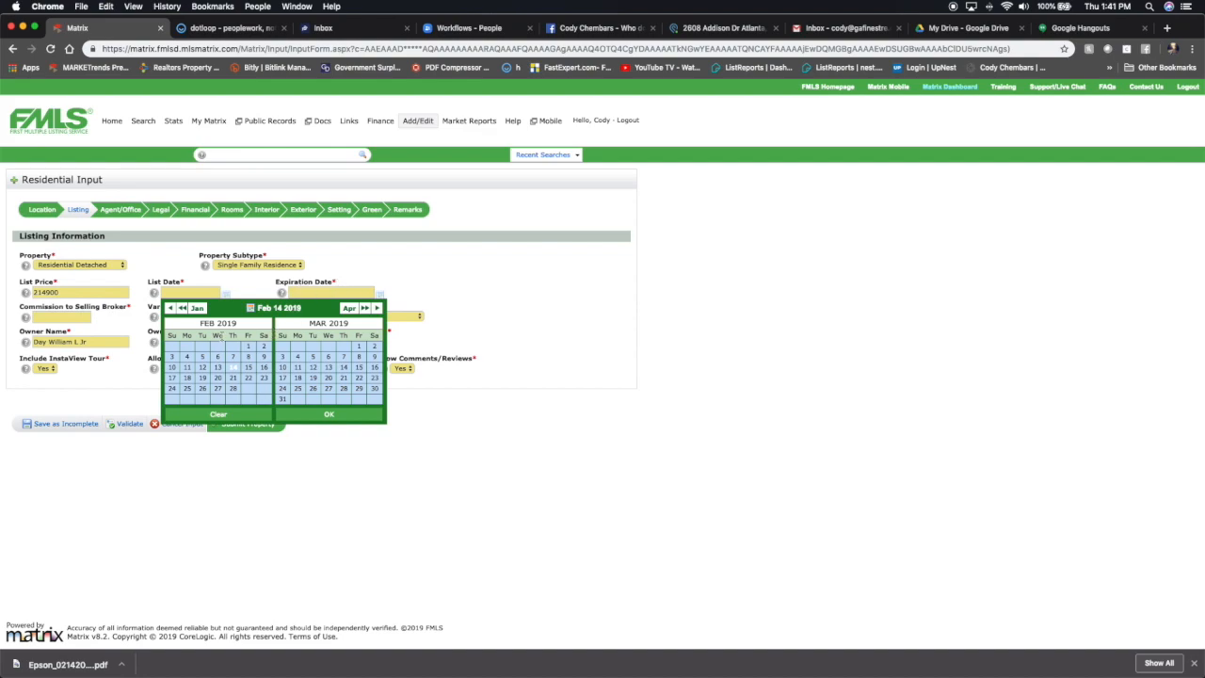
pyautogui.click(232, 367)
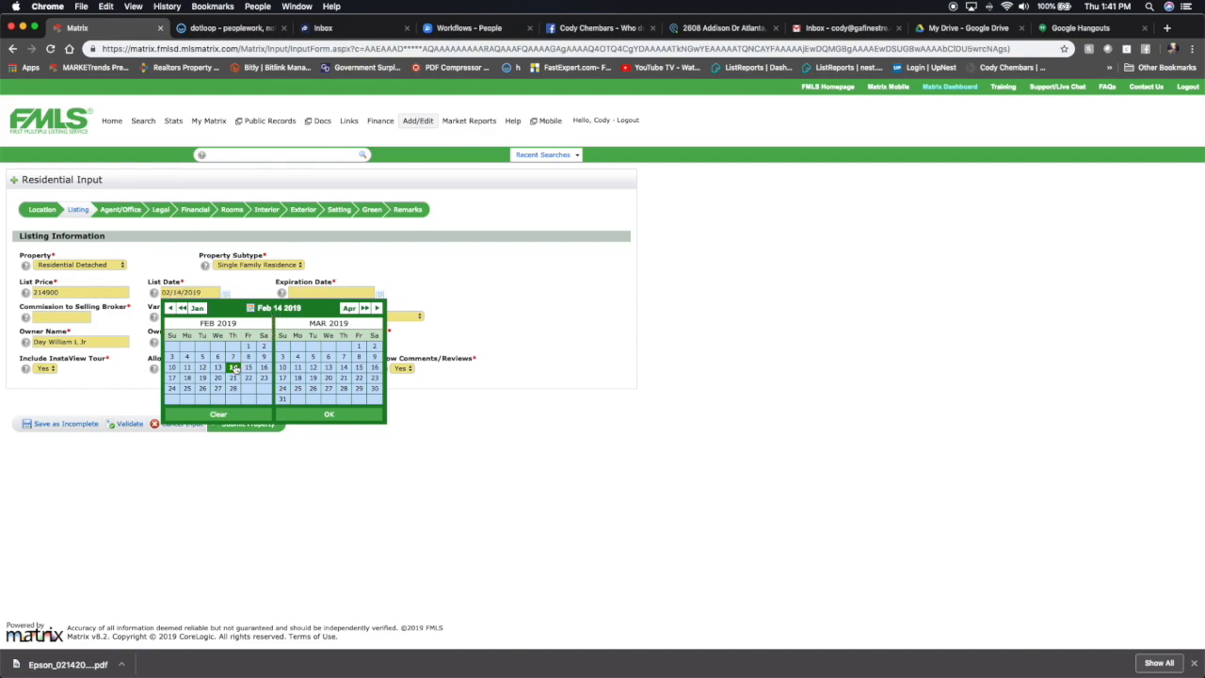
pyautogui.click(329, 415)
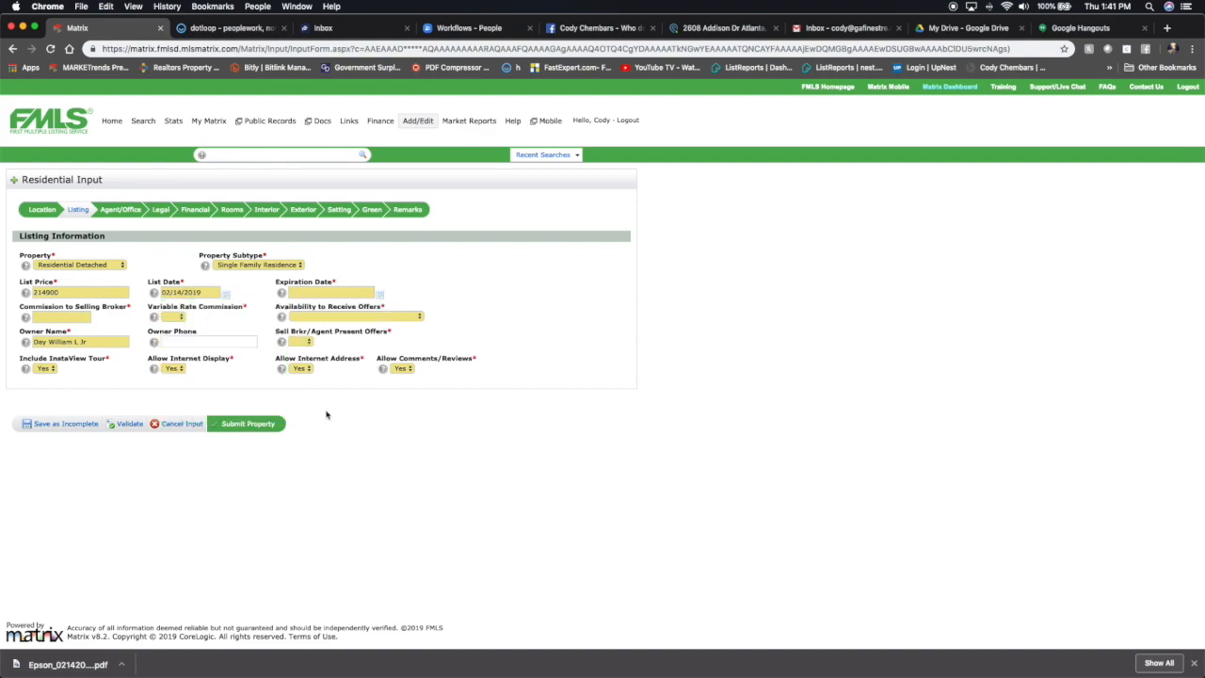
# Set the expiration date to 05/14/2019.
pyautogui.click(381, 295)
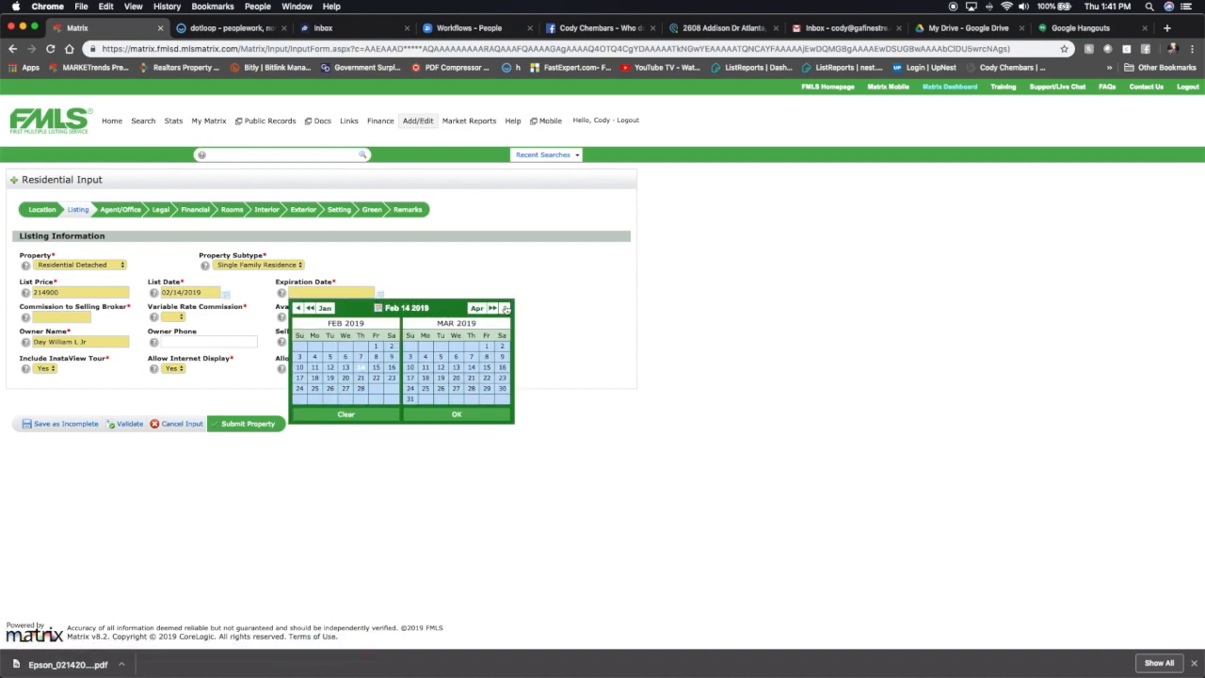
pyautogui.click(505, 308)
pyautogui.click(505, 309)
pyautogui.click(441, 367)
pyautogui.click(461, 415)
# Set the commission to selling broker to 3% and variable rate commission to No.
pyautogui.click(58, 318)
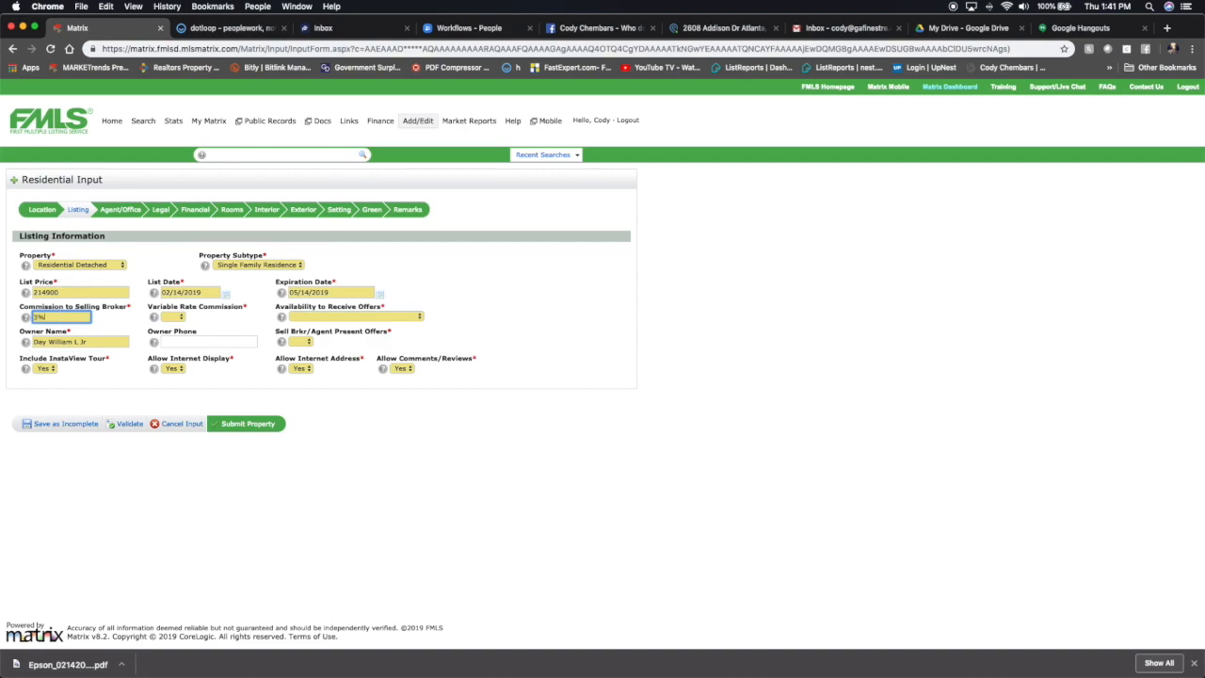
pyautogui.click(179, 318)
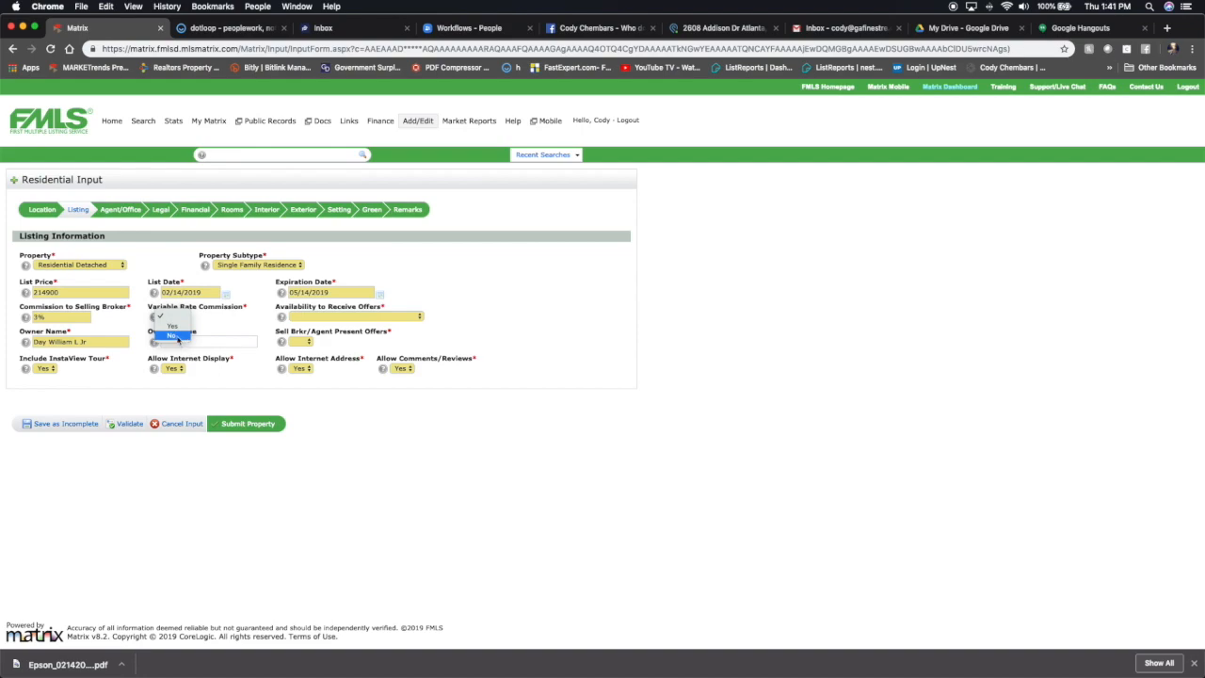
pyautogui.click(173, 337)
# Set availability to receive offers to No conditions and replace the owner name with Call agent.
pyautogui.click(337, 317)
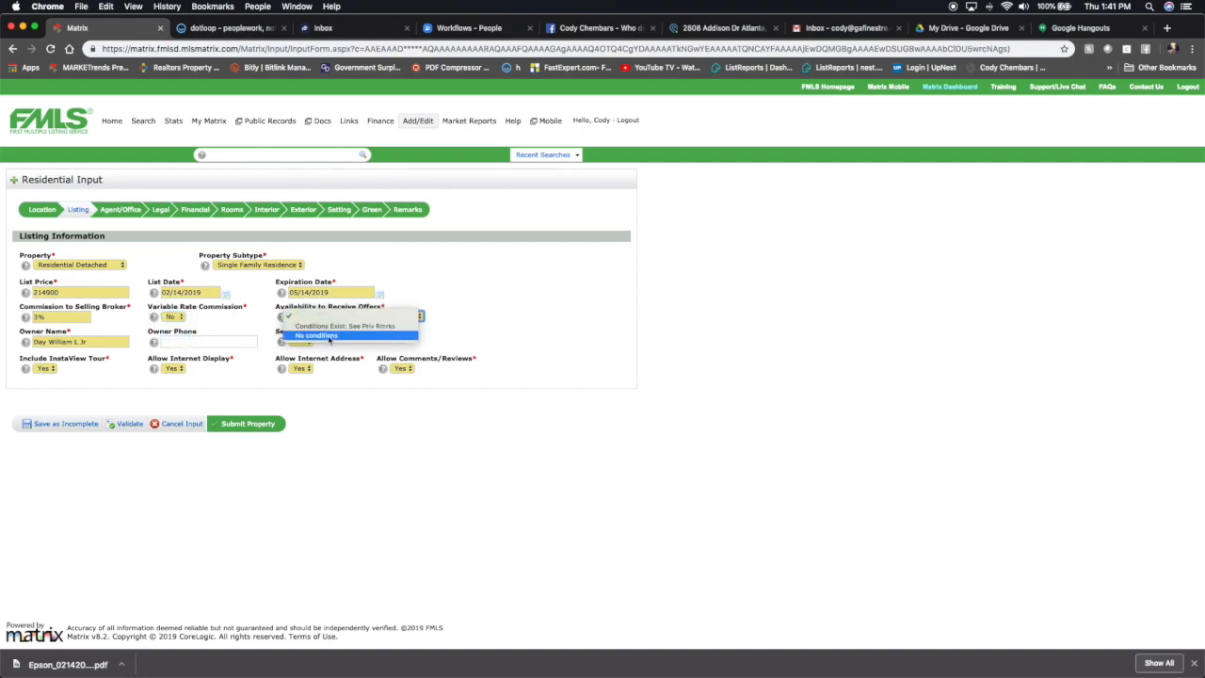
pyautogui.click(328, 337)
pyautogui.tripleClick(94, 342)
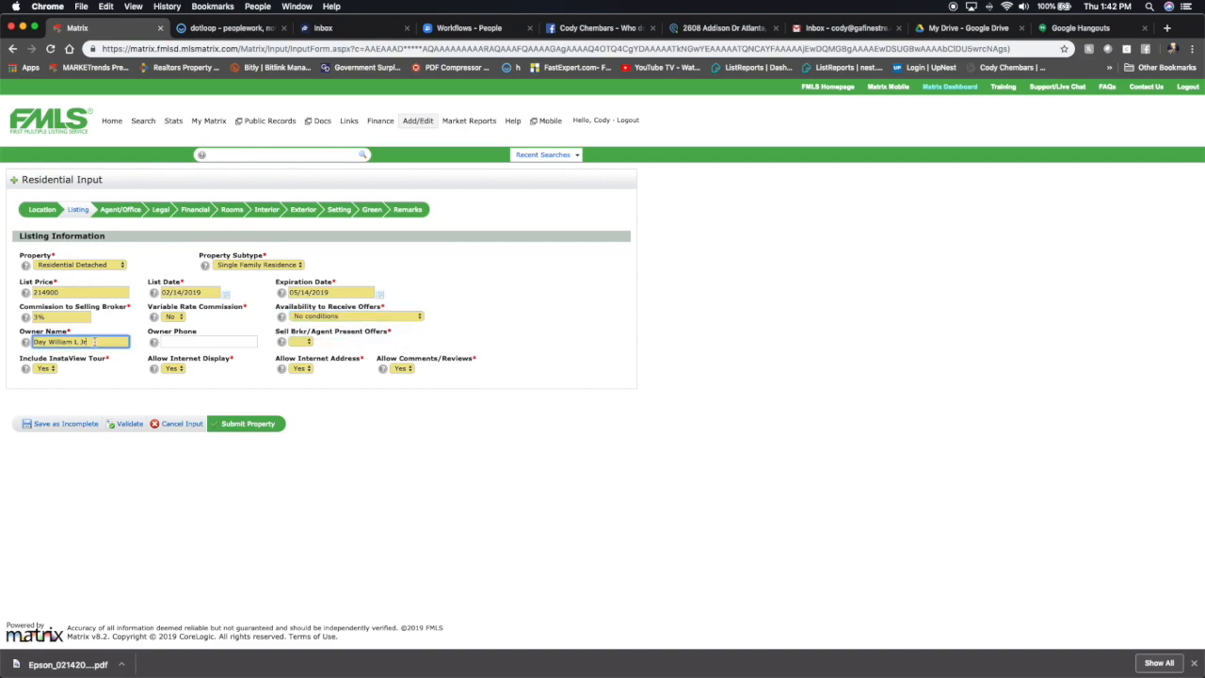
pyautogui.write('S')
pyautogui.write('all agent')
# Enter the owner's phone number and set Sell Brkr/Agent Present Offers to No.
pyautogui.click(183, 342)
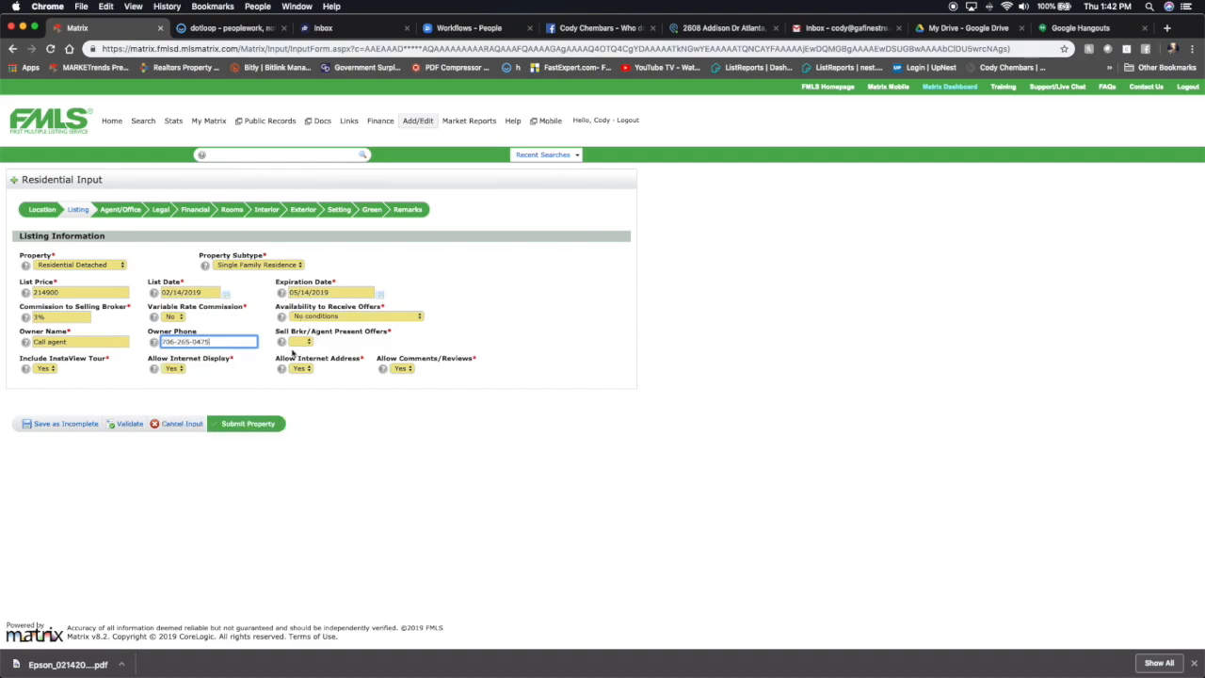
pyautogui.click(305, 345)
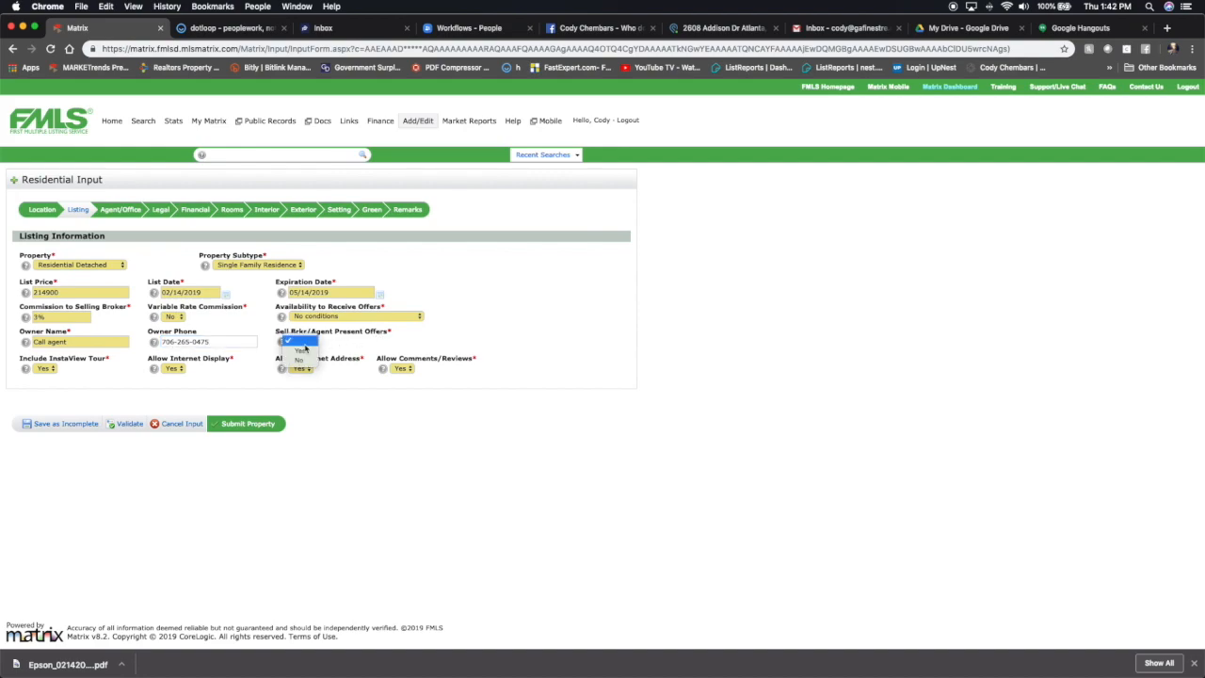
pyautogui.click(300, 361)
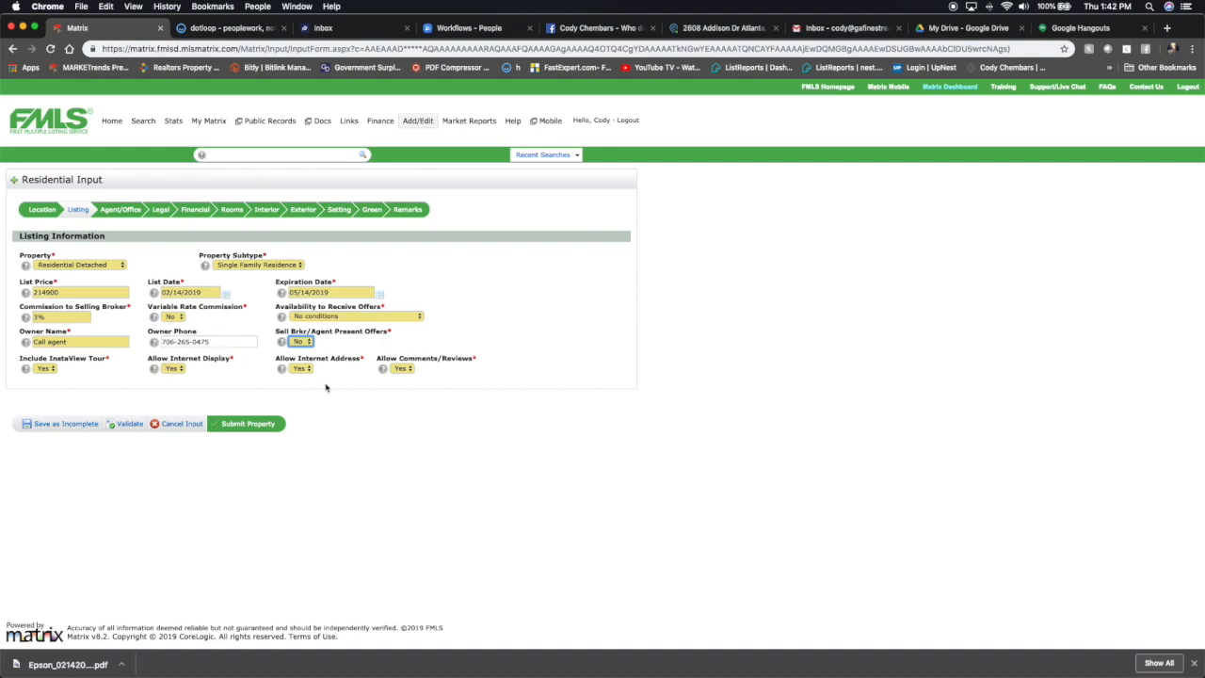
# Review the listing agent information in the Agent/Office section before moving to Legal.
pyautogui.click(118, 209)
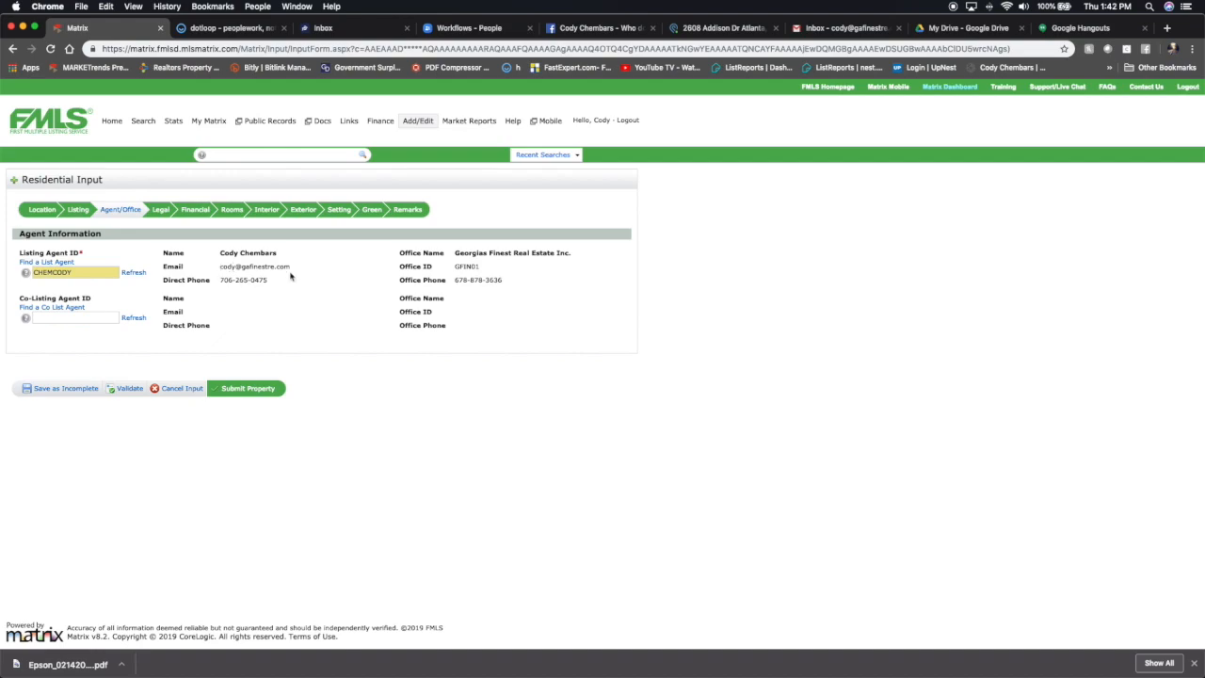
pyautogui.click(164, 214)
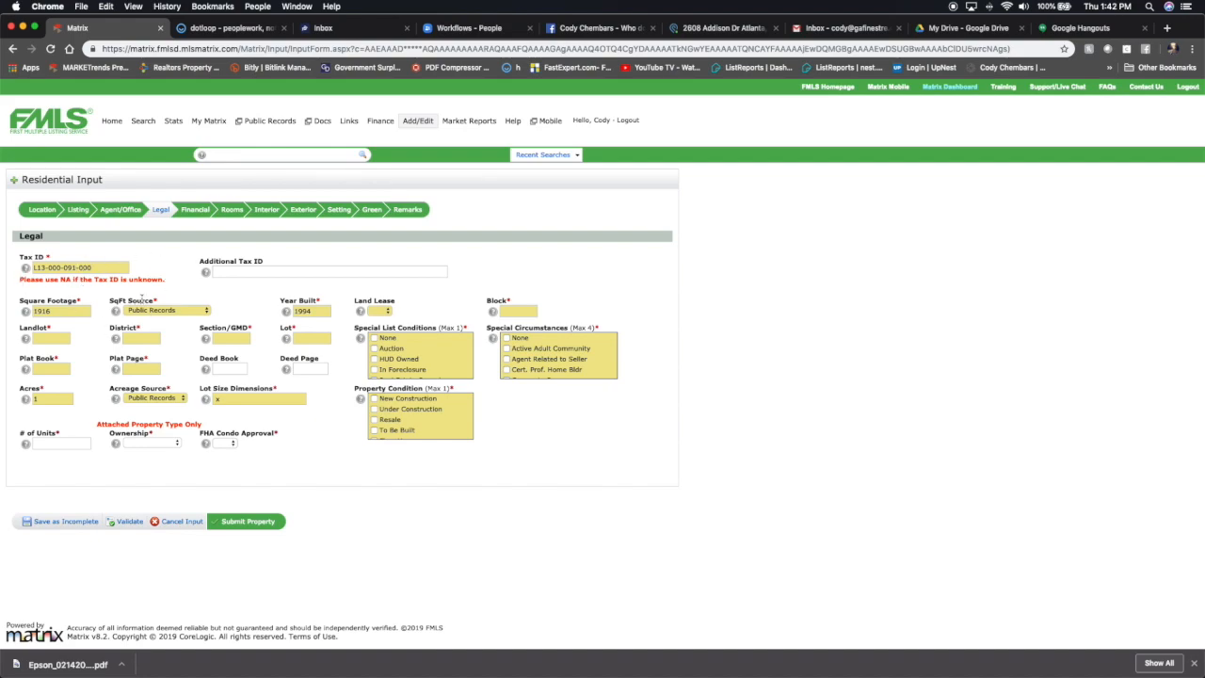
# Set Landlot, District, Section/GMD, Lot, Plat Book and Plat Page to 0 in the Legal section.
pyautogui.click(49, 339)
pyautogui.press('Tab')
pyautogui.press('Tab')
pyautogui.press('Tab')
pyautogui.write('0')
pyautogui.click(55, 370)
pyautogui.press('Tab')
pyautogui.write('0')
pyautogui.click(233, 368)
# Set Land Lease to No and Block to 0.
pyautogui.click(382, 311)
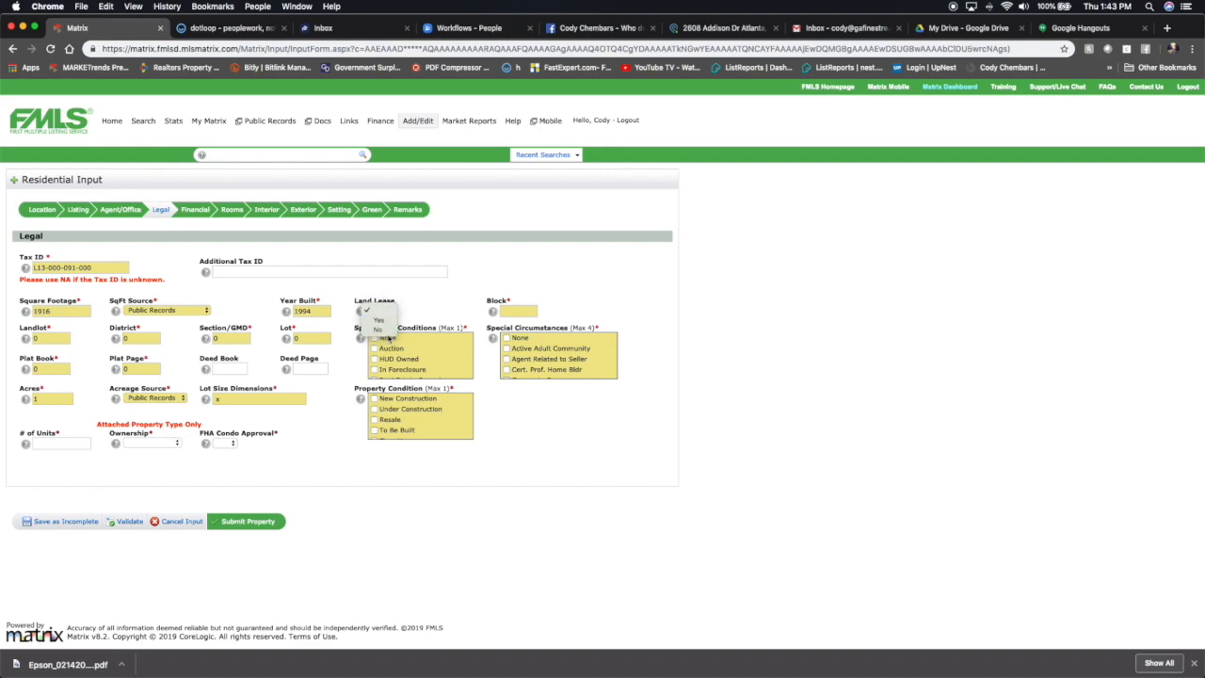
pyautogui.click(379, 329)
pyautogui.click(509, 310)
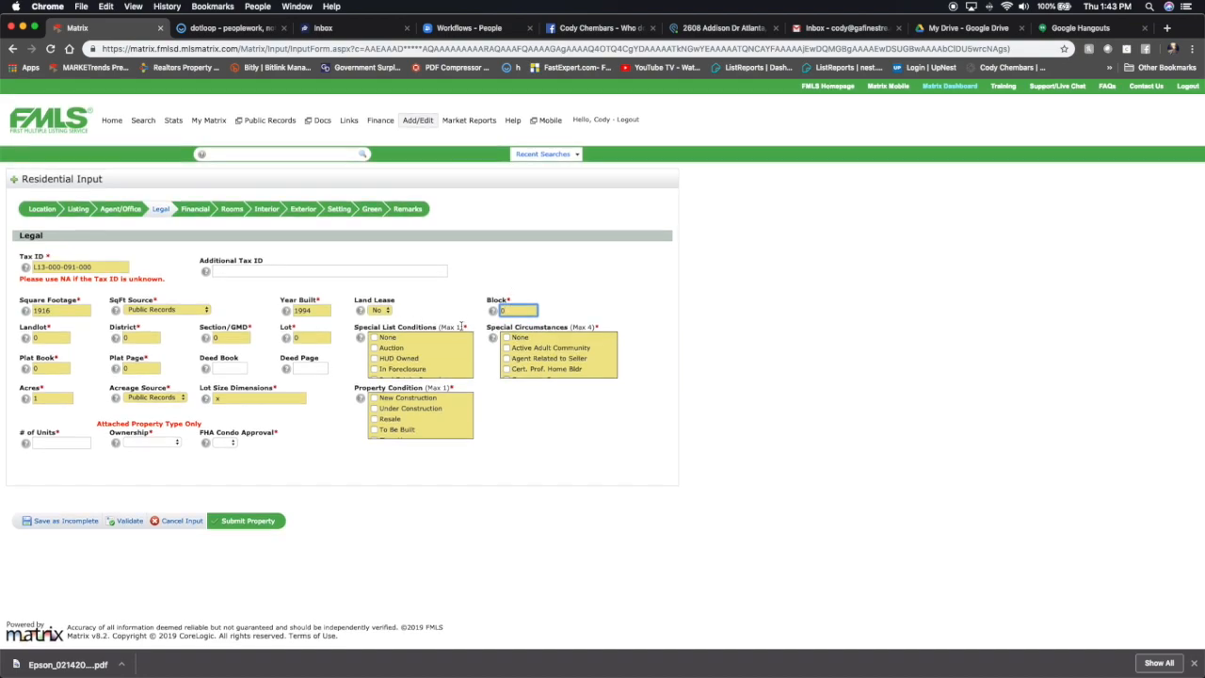
# Mark the Special List Conditions as None.
pyautogui.scroll(-2, 447, 351)
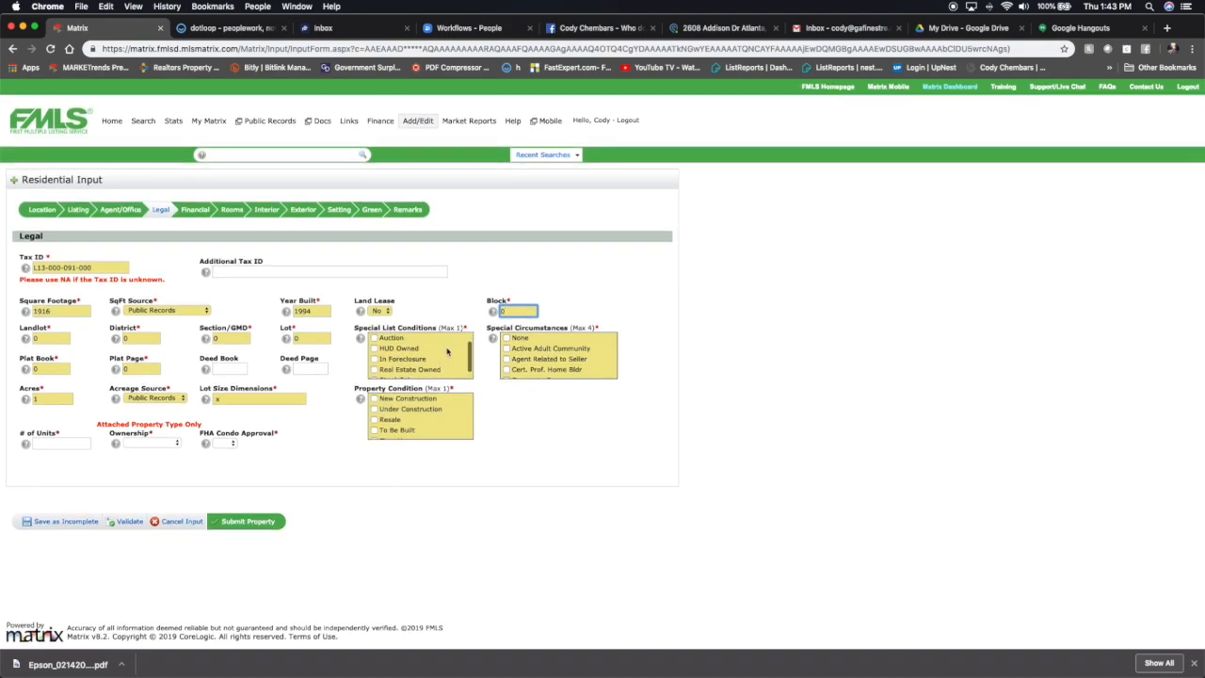
pyautogui.scroll(-3, 447, 351)
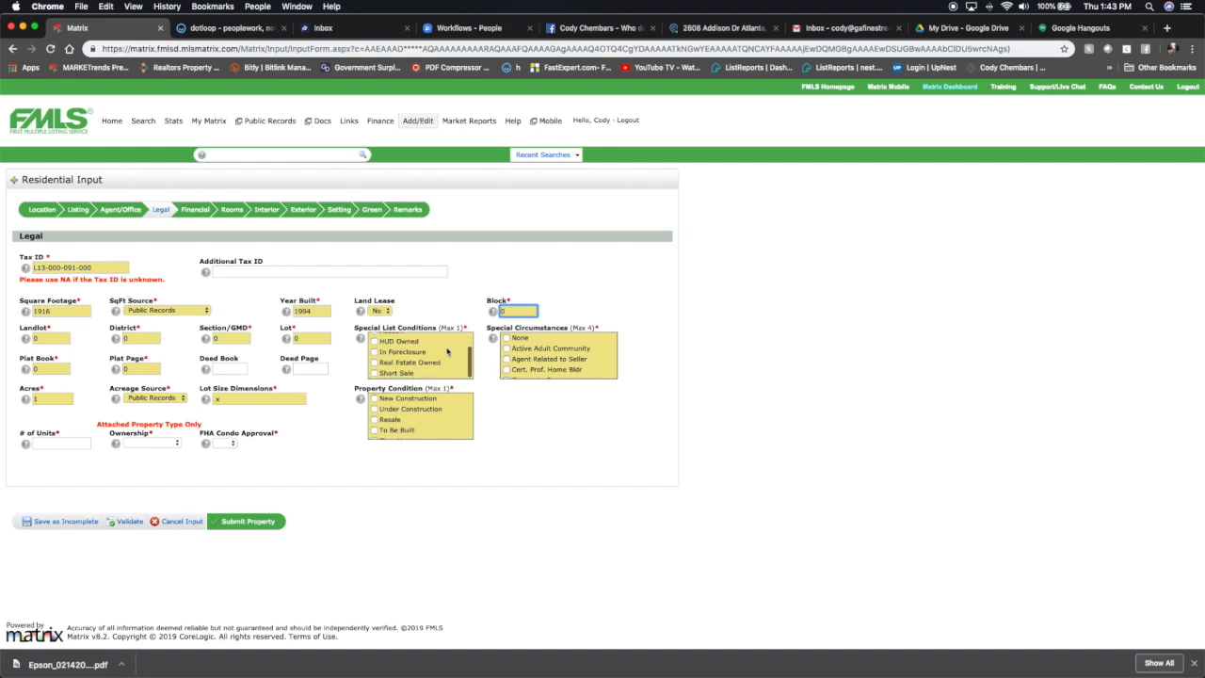
pyautogui.scroll(3, 425, 361)
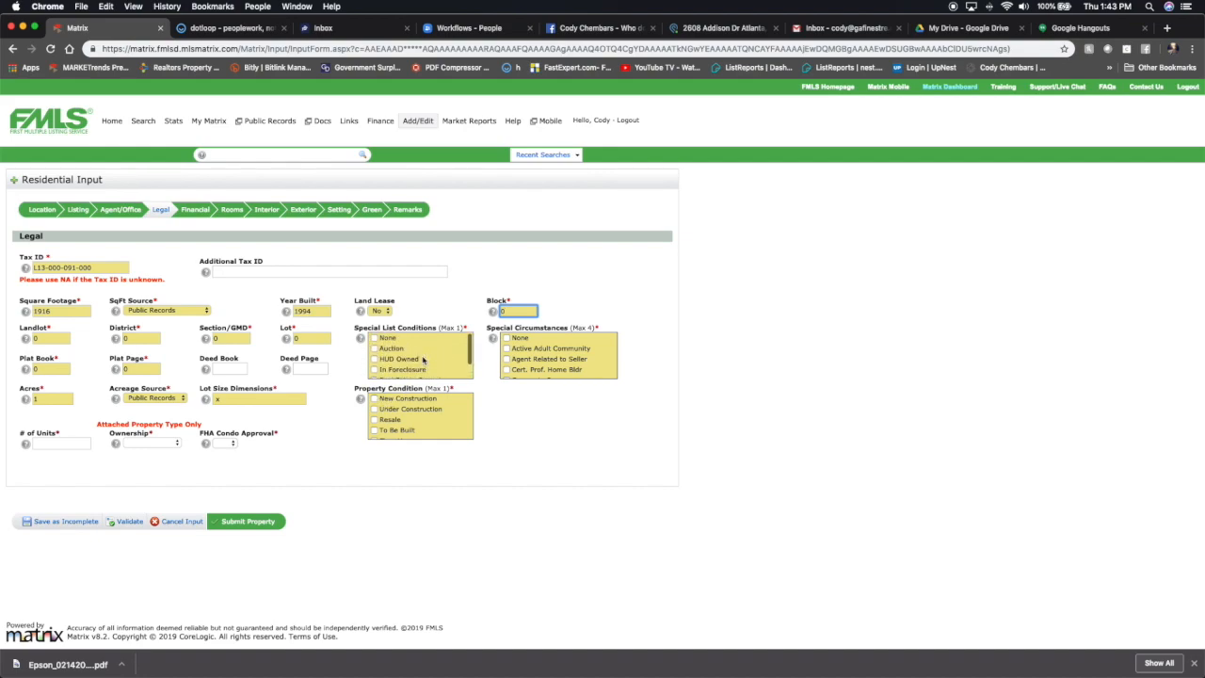
pyautogui.click(374, 338)
pyautogui.scroll(-3, 551, 358)
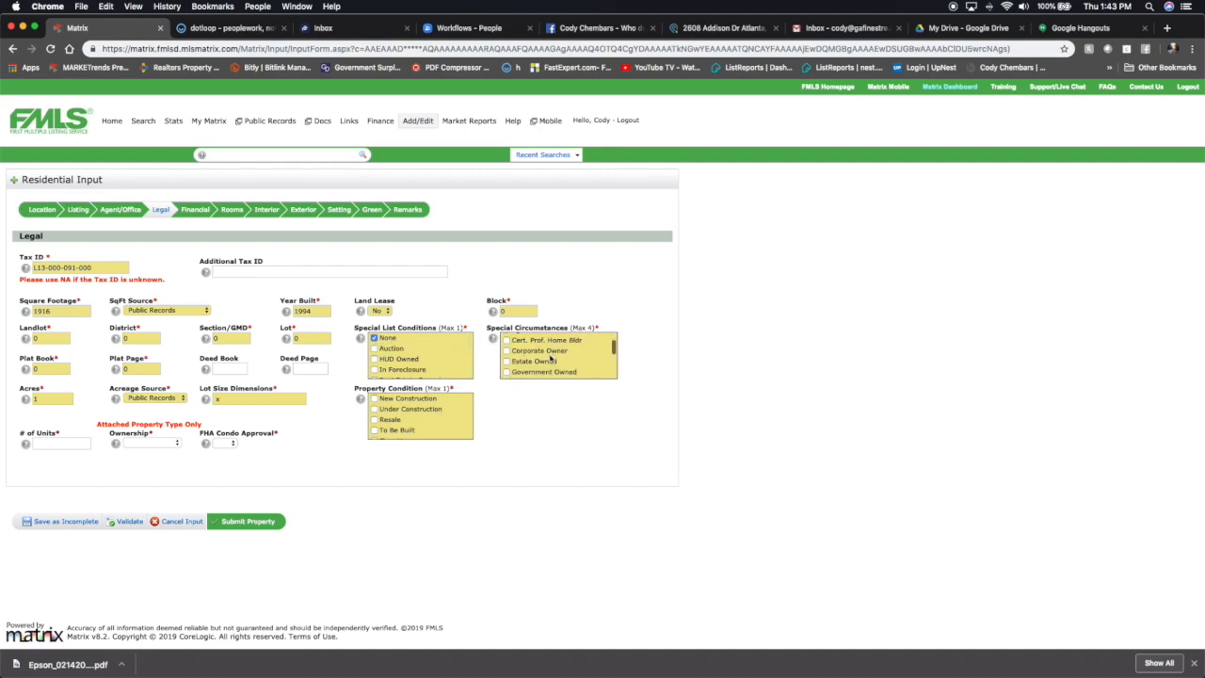
# Mark Sold As/Is under Special Circumstances in the Legal section.
pyautogui.scroll(-4, 551, 358)
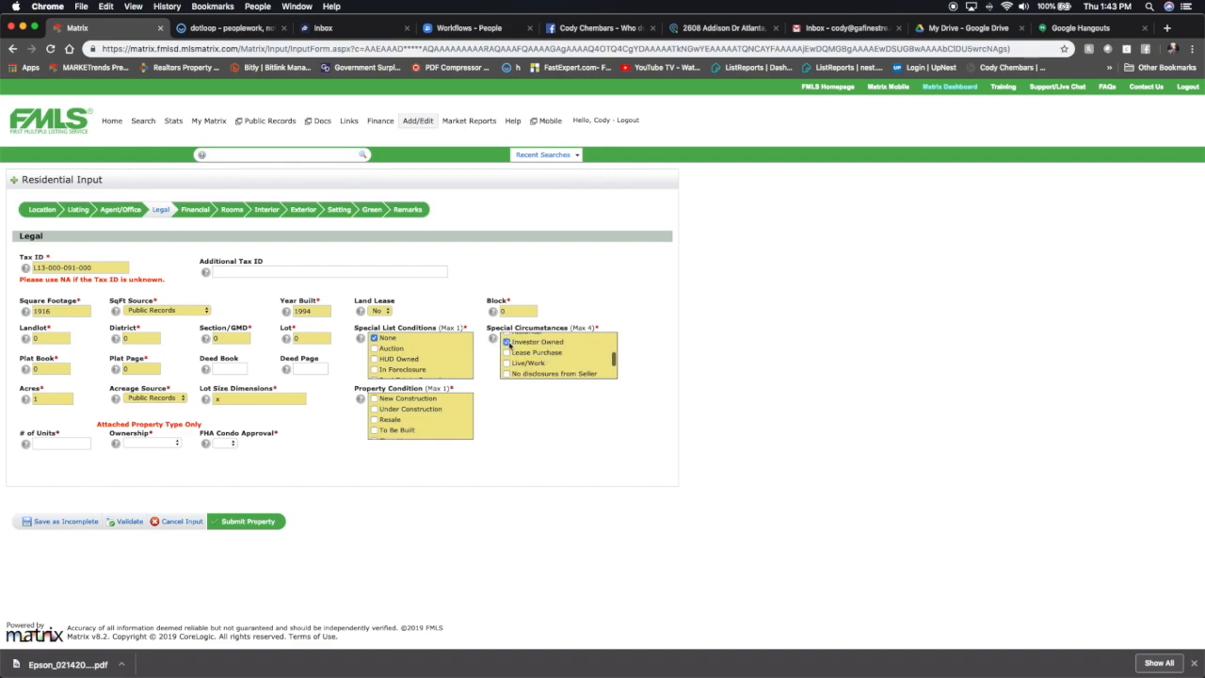
pyautogui.scroll(-1, 544, 353)
pyautogui.scroll(-2, 548, 352)
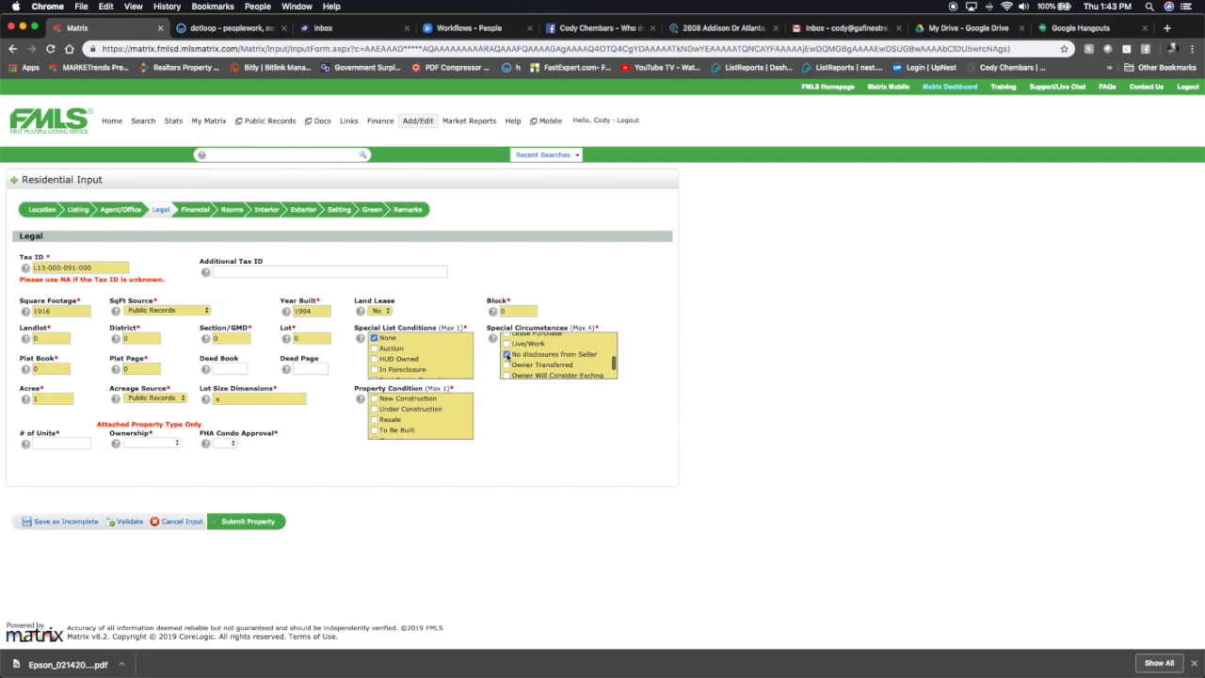
pyautogui.scroll(-4, 508, 357)
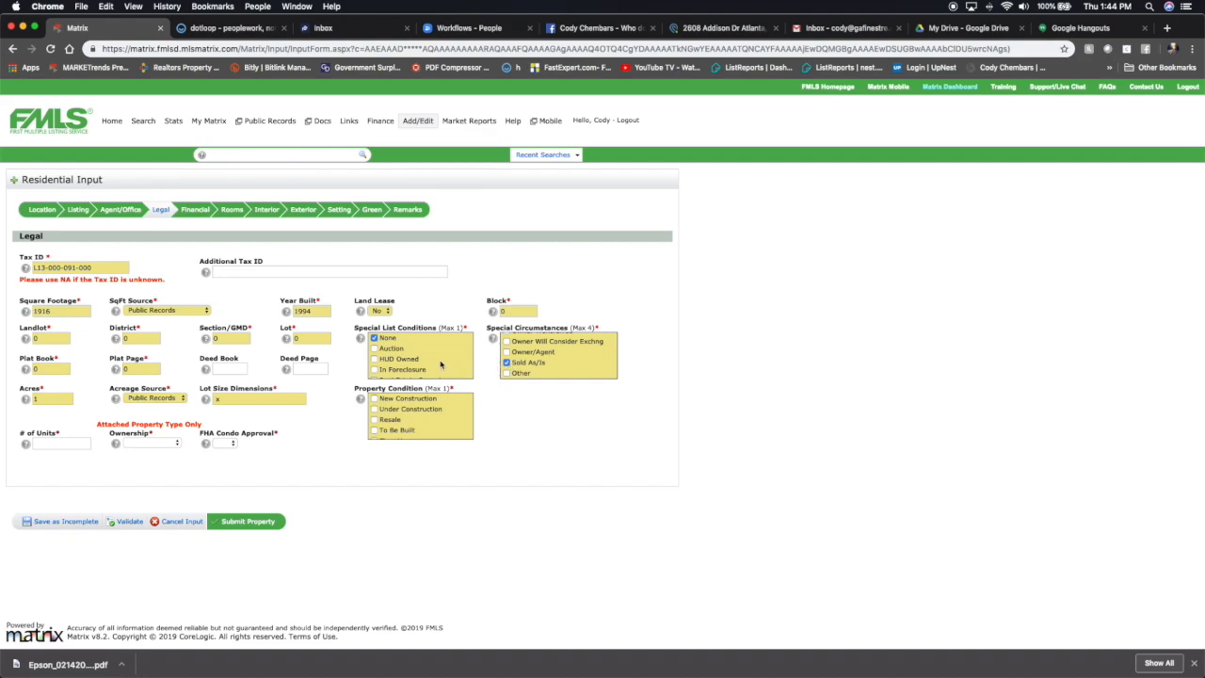
pyautogui.scroll(-2, 437, 363)
# Set the Property Condition to Resale.
pyautogui.scroll(-2, 369, 398)
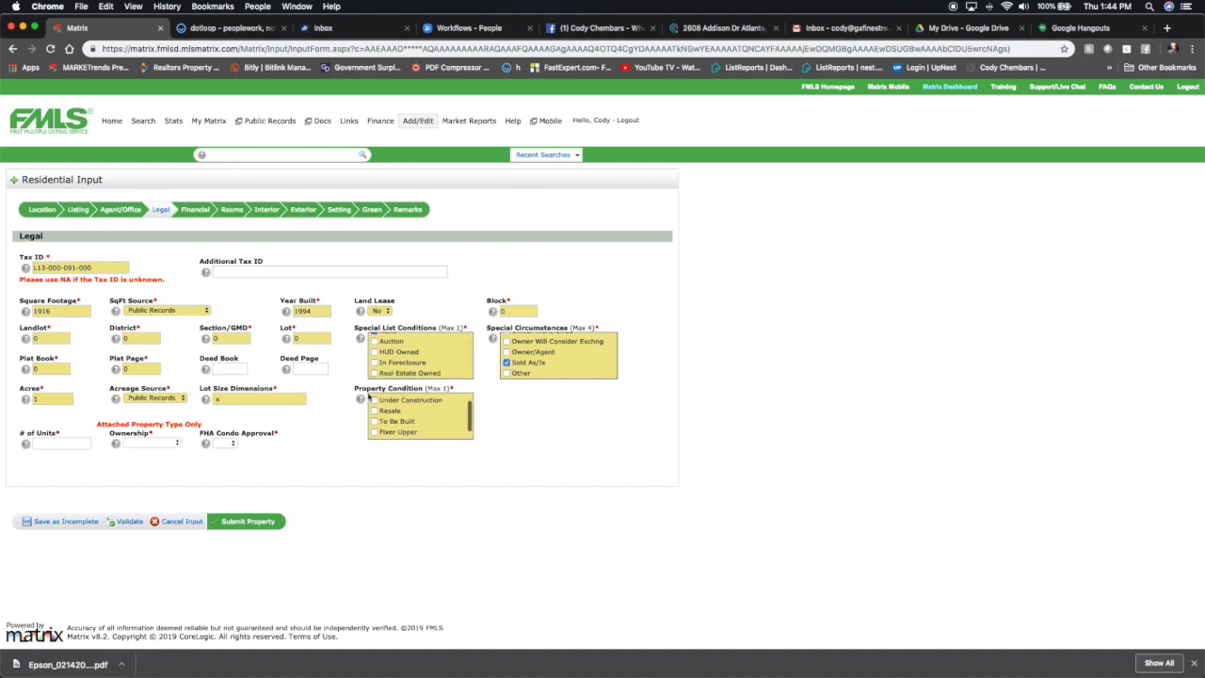
pyautogui.scroll(-1, 369, 400)
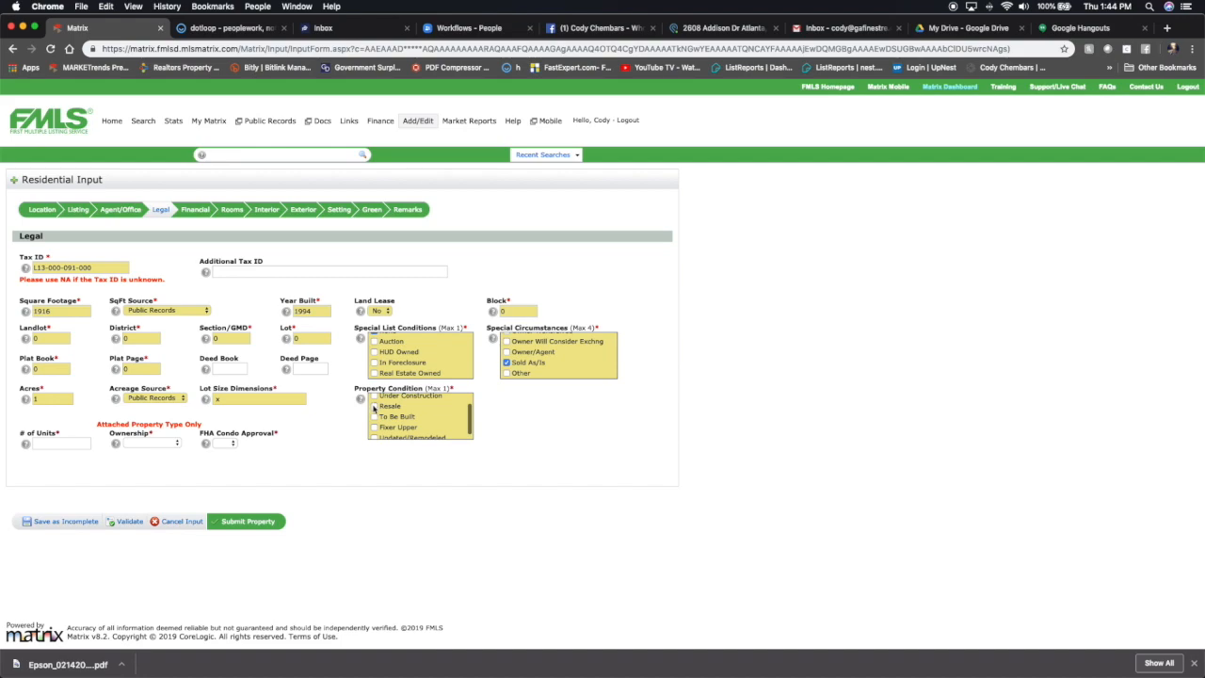
pyautogui.scroll(-1, 374, 406)
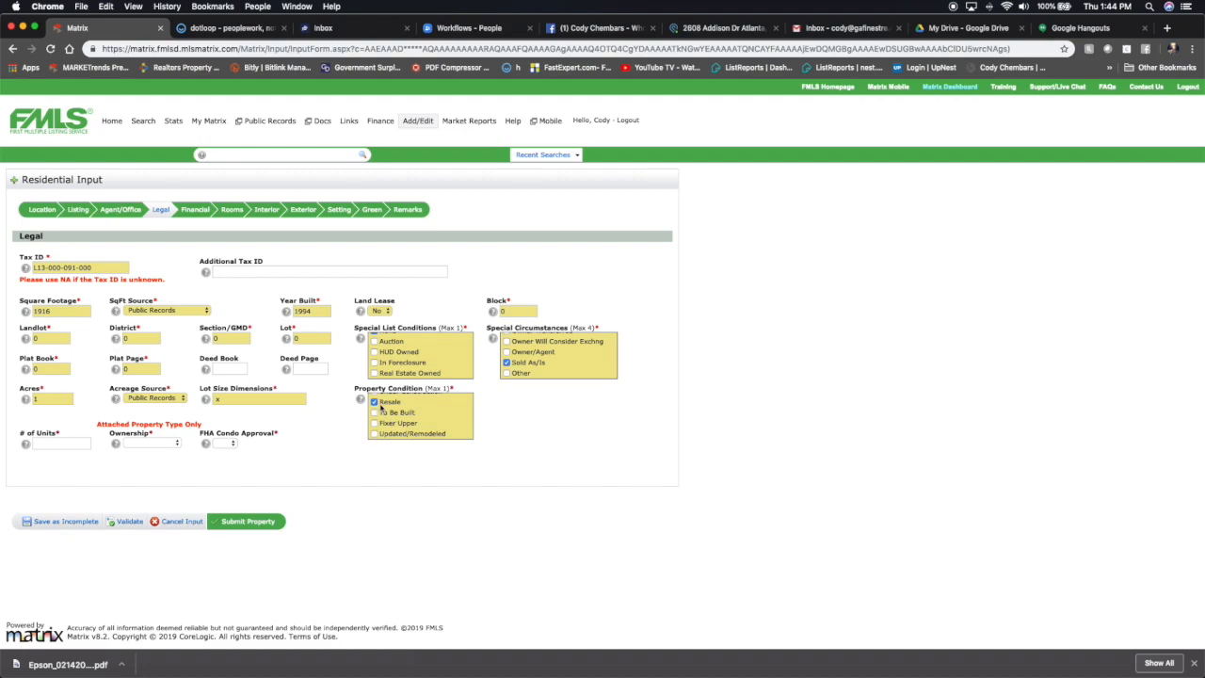
# Open the Financial section and set the Master Assoc Fee to 0.
pyautogui.click(186, 211)
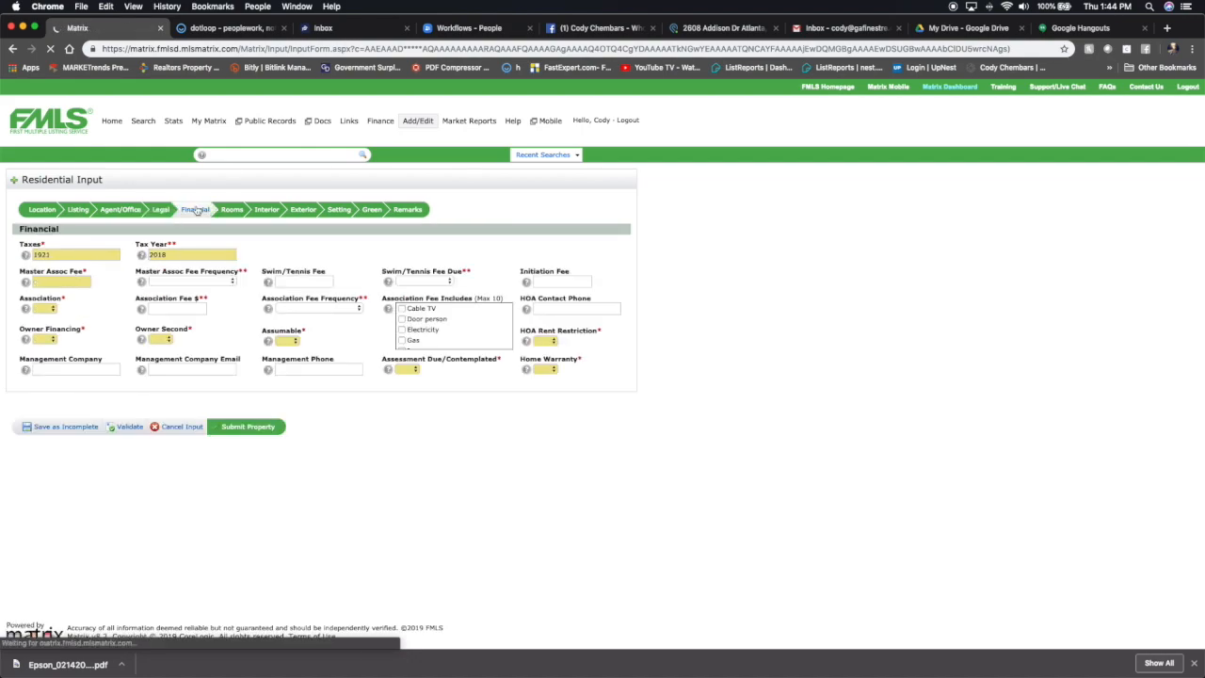
pyautogui.click(58, 283)
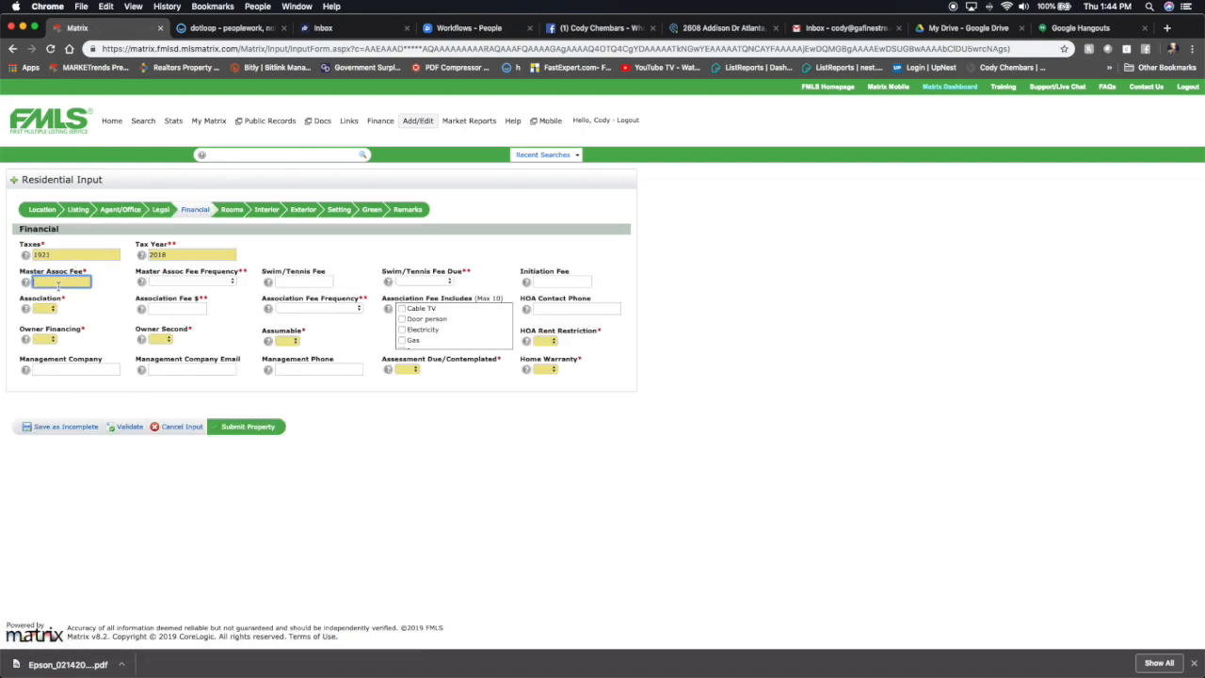
pyautogui.click(201, 280)
pyautogui.click(197, 280)
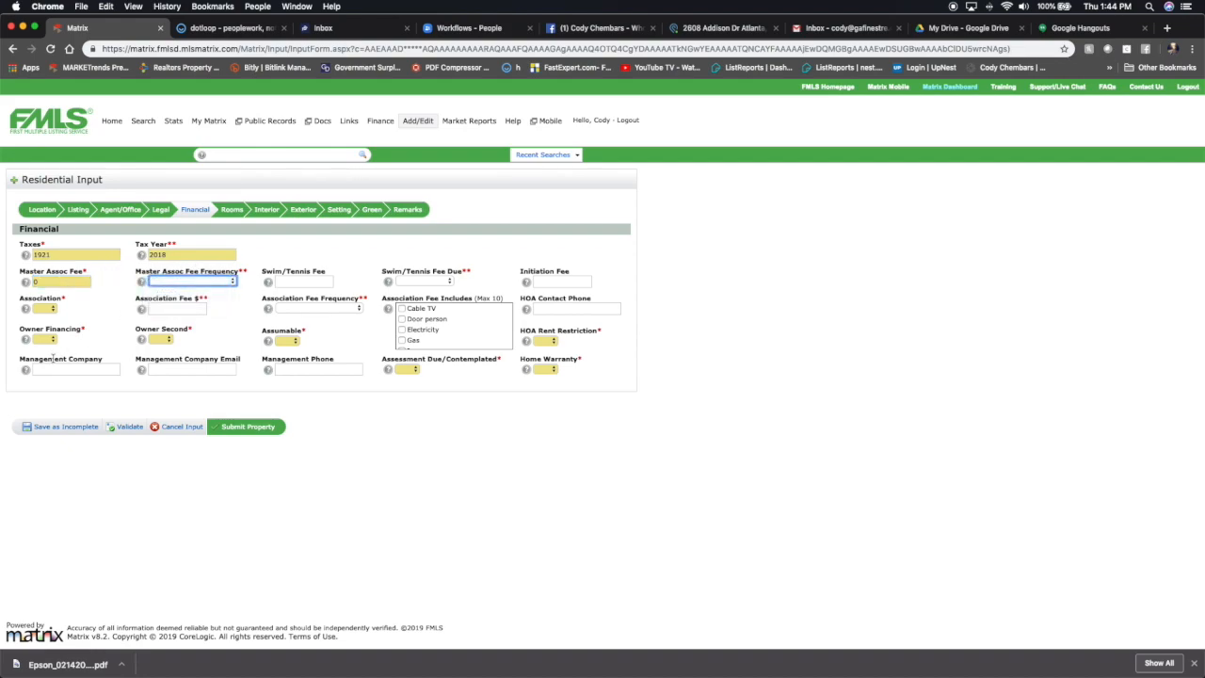
# Set Association, Owner Financing and Owner Second to No.
pyautogui.click(45, 309)
pyautogui.click(42, 326)
pyautogui.click(46, 339)
pyautogui.click(43, 358)
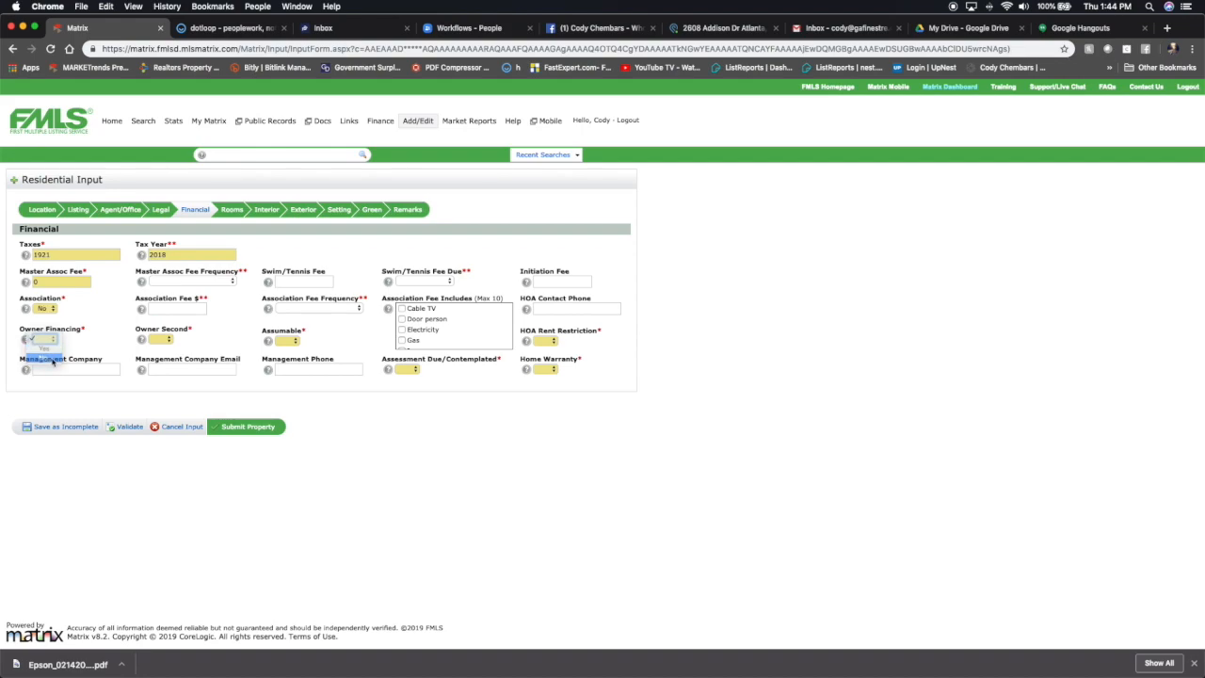
pyautogui.click(157, 339)
pyautogui.click(158, 357)
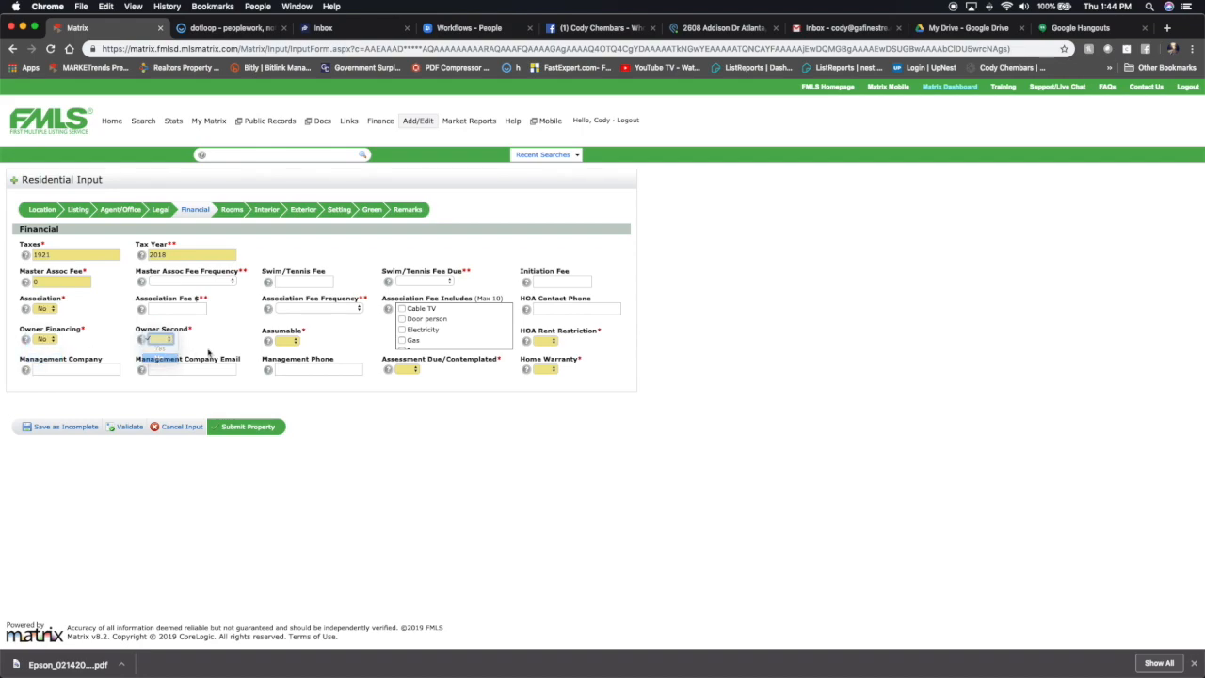
# Set Assumable, HOA Rent Restriction, Home Warranty and Assessment Due/Contemplated to No.
pyautogui.click(284, 340)
pyautogui.click(285, 358)
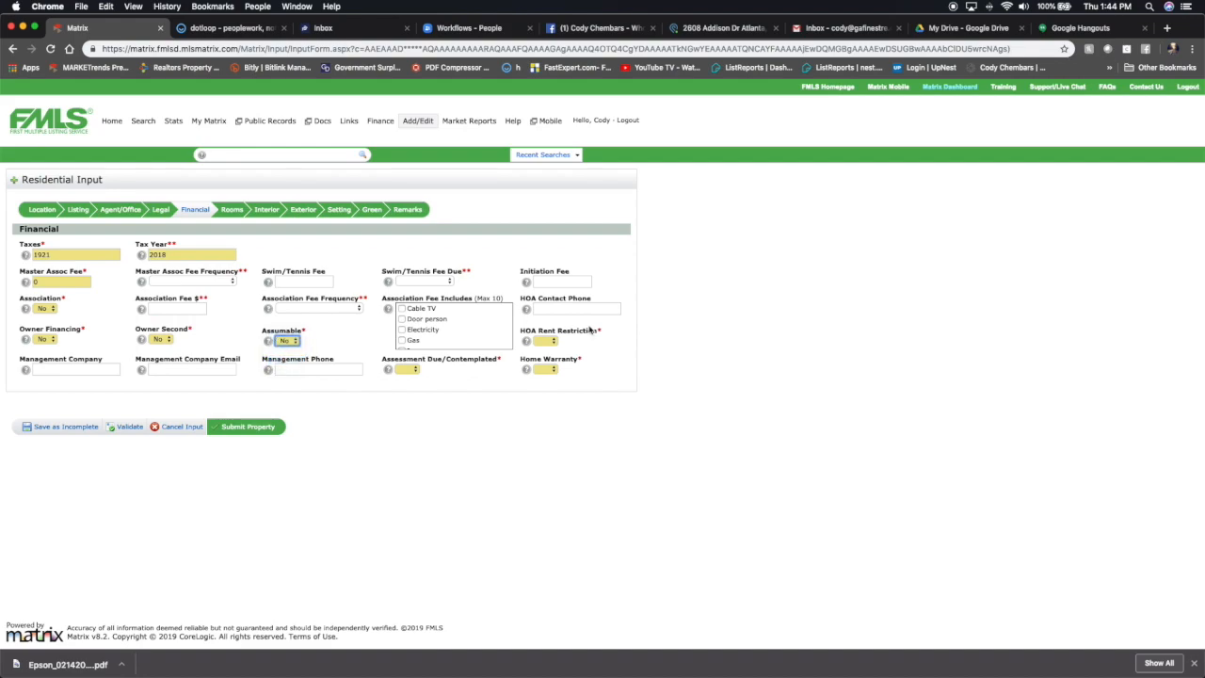
pyautogui.click(548, 341)
pyautogui.click(544, 358)
pyautogui.click(554, 373)
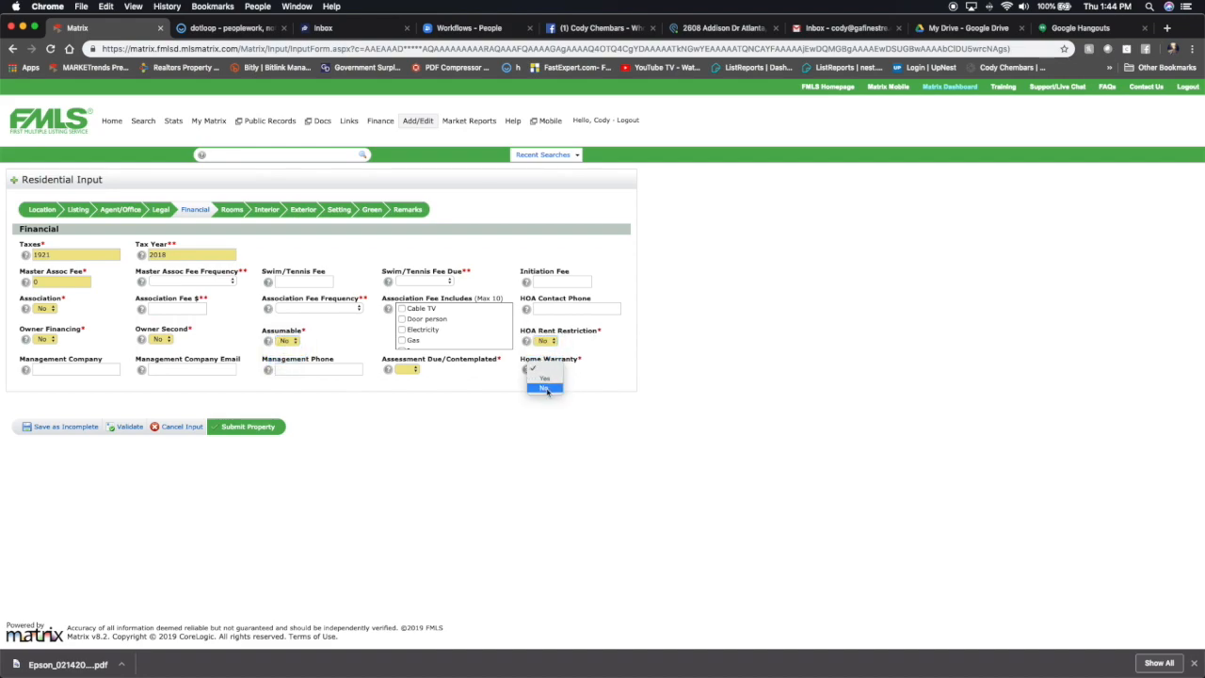
pyautogui.click(546, 389)
pyautogui.click(409, 370)
pyautogui.click(407, 387)
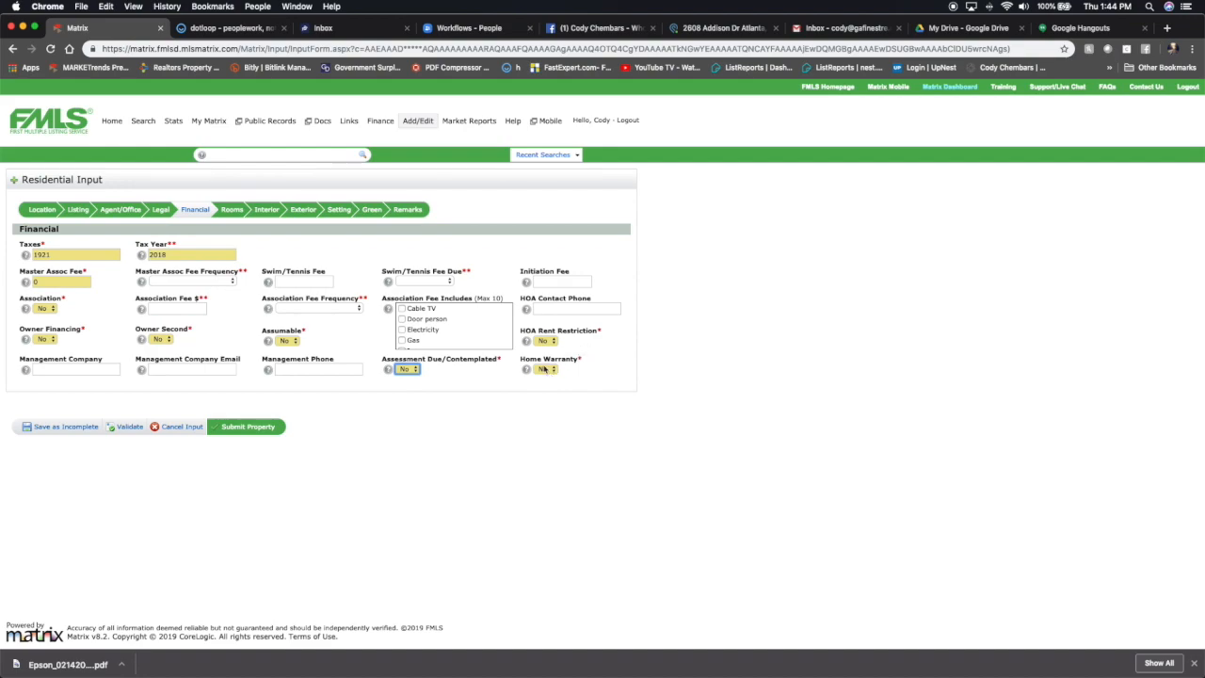
# Open the Rooms section and enter 3 bedrooms, 2 full baths and 0 half baths on the upper level.
pyautogui.click(233, 211)
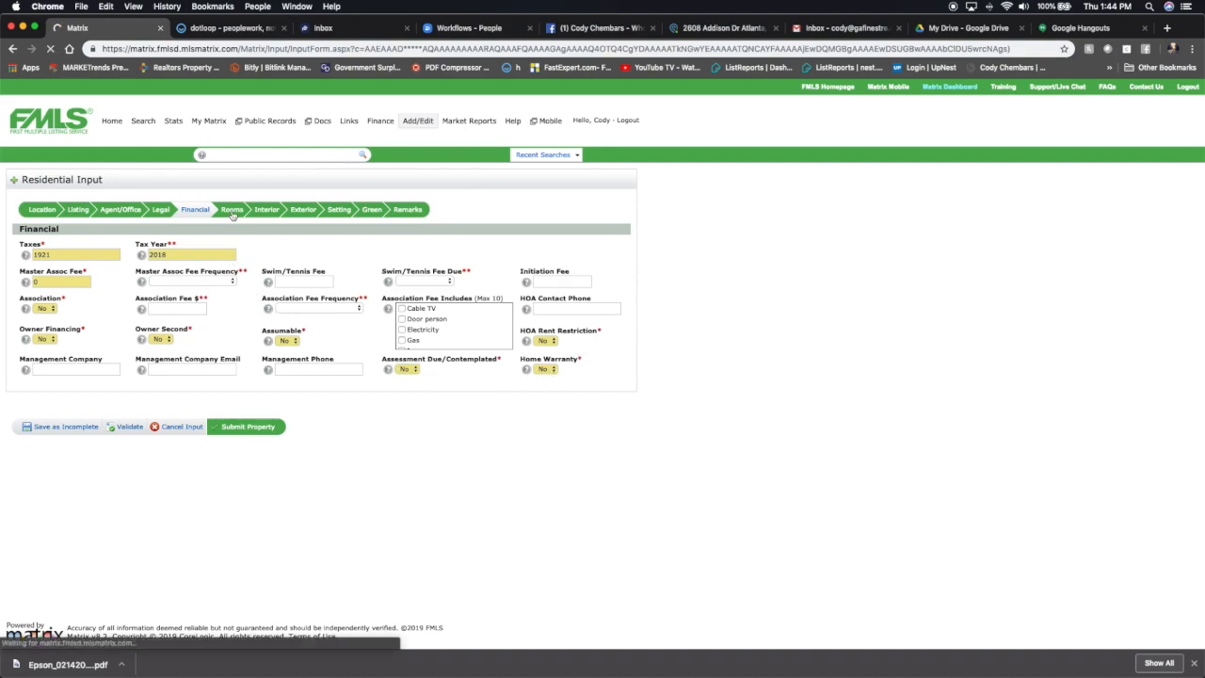
pyautogui.click(94, 270)
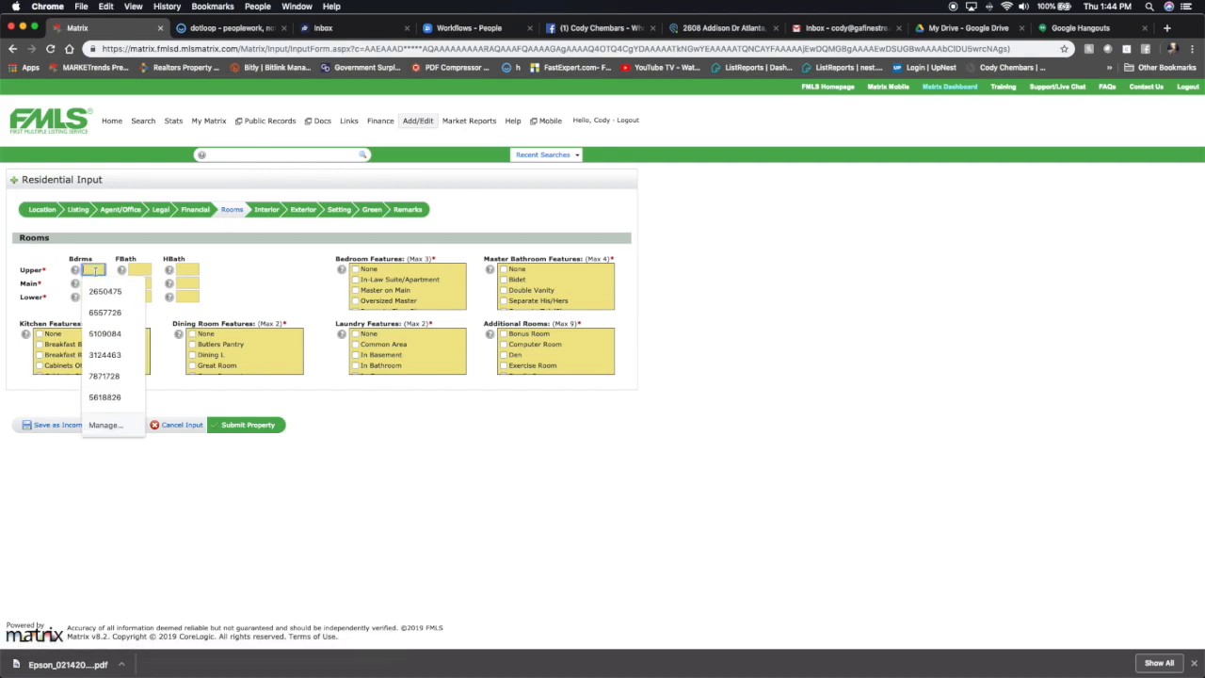
pyautogui.write('3')
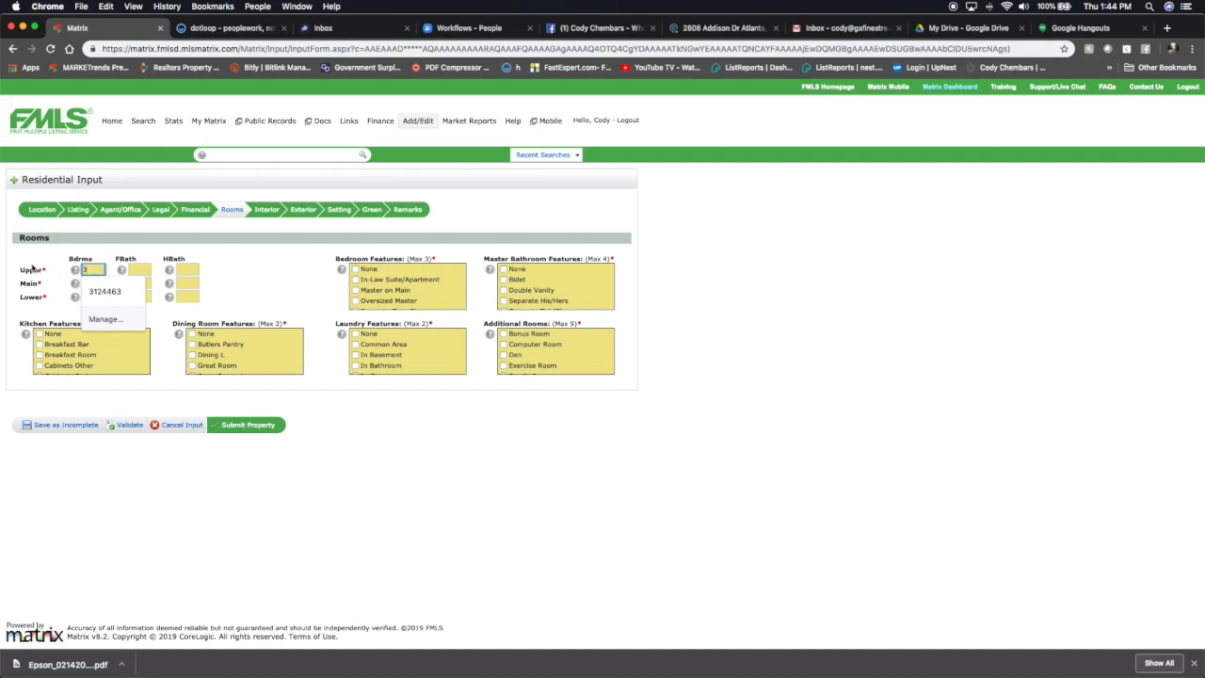
pyautogui.click(145, 269)
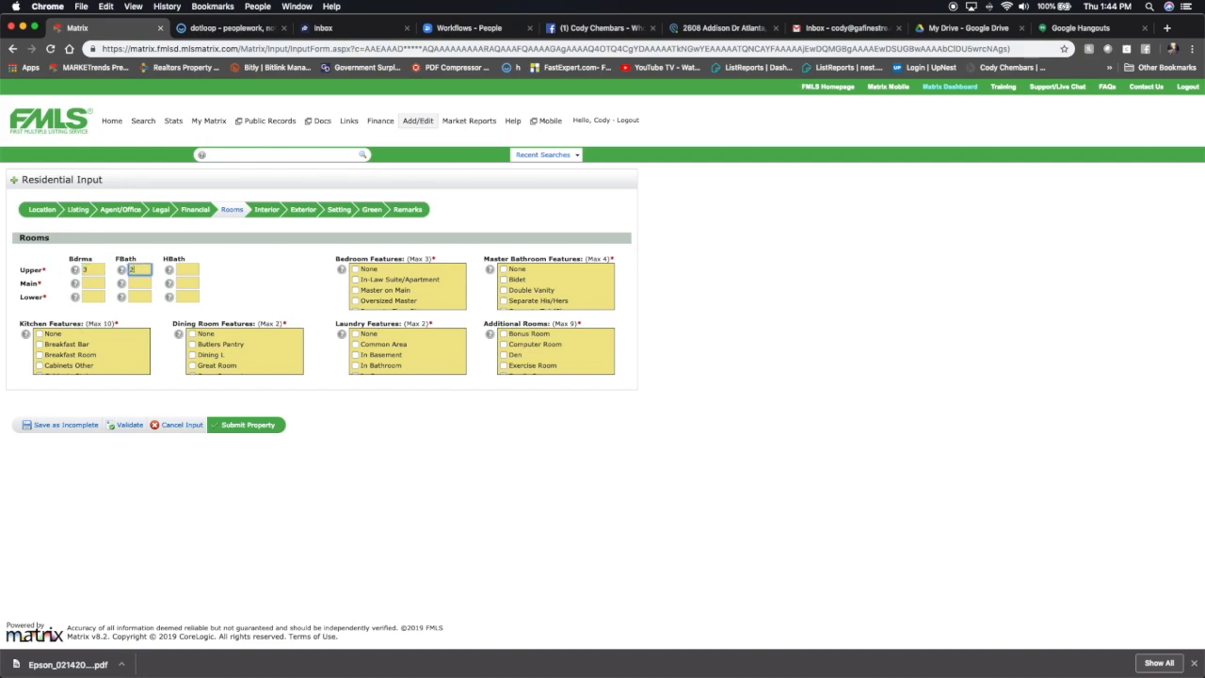
pyautogui.press('Tab')
pyautogui.write('0')
# Enter 0 bedrooms and baths on the main level, and 0 bedrooms, 0 full baths and 1 half bath on the lower level.
pyautogui.click(93, 283)
pyautogui.write('0')
pyautogui.press('Tab')
pyautogui.press('Tab')
pyautogui.press('Tab')
pyautogui.press('Tab')
pyautogui.press('Tab')
pyautogui.write('1')
# Review the room feature lists, then the Interior and Exterior sections, moving on to Setting.
pyautogui.scroll(-2, 41, 350)
pyautogui.scroll(-5, 41, 350)
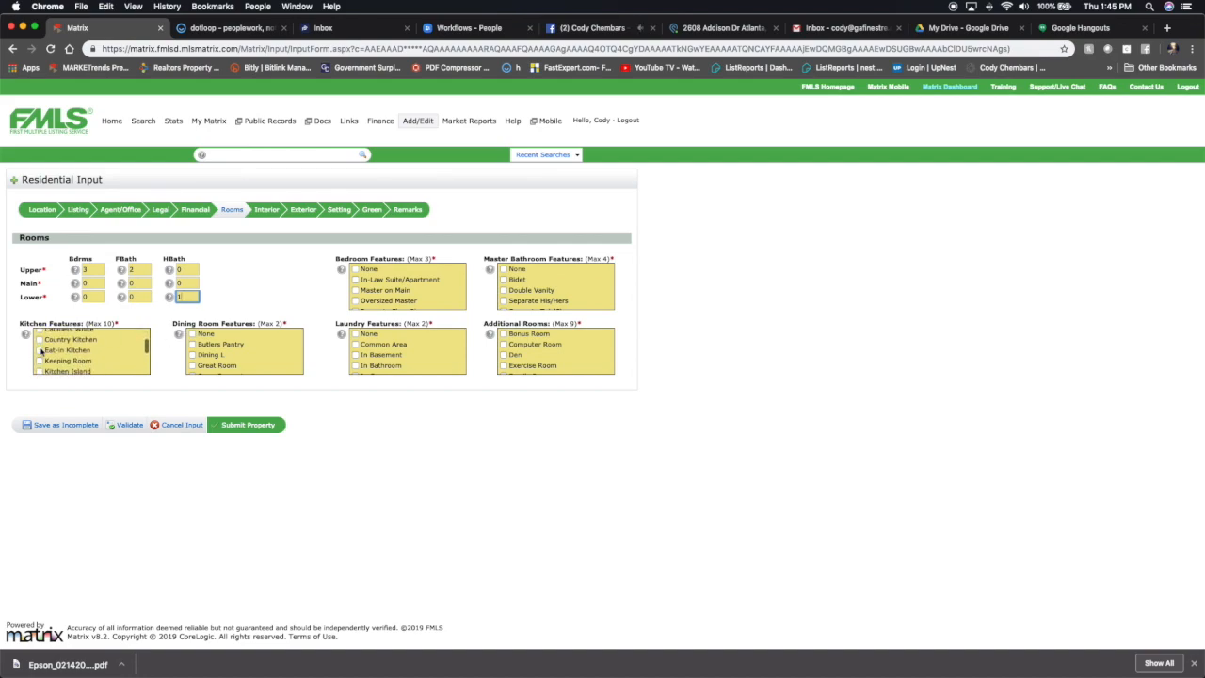
pyautogui.scroll(-3, 105, 353)
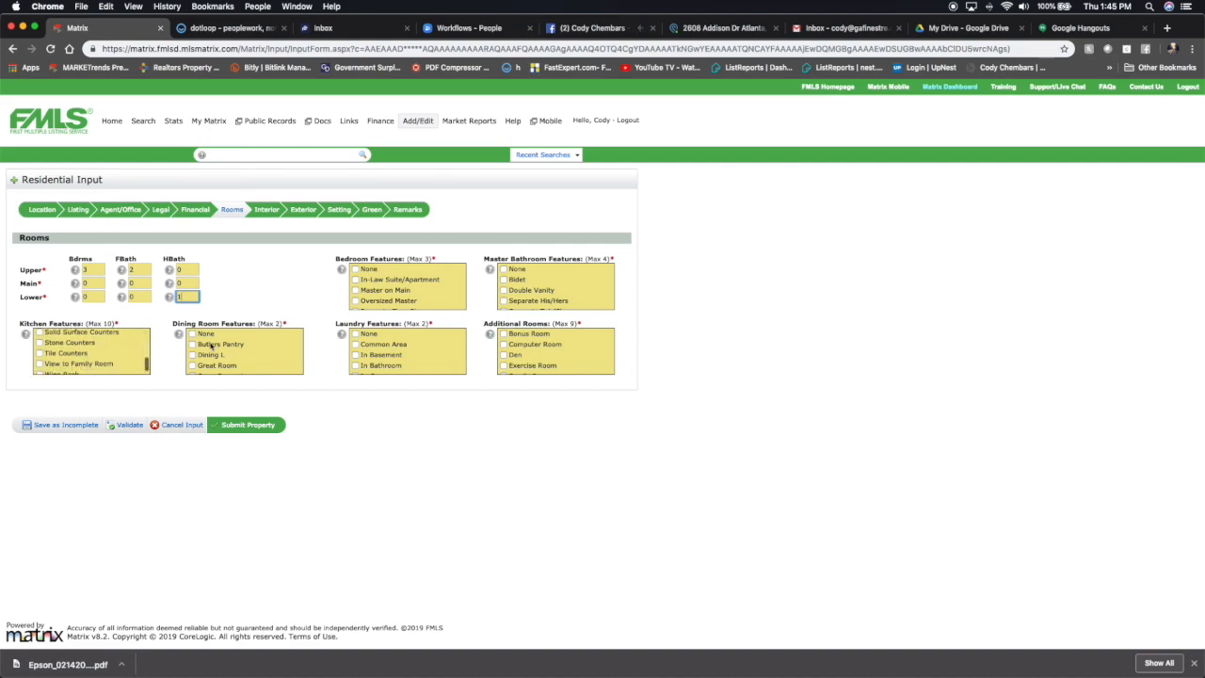
pyautogui.scroll(-5, 229, 355)
pyautogui.scroll(-5, 402, 282)
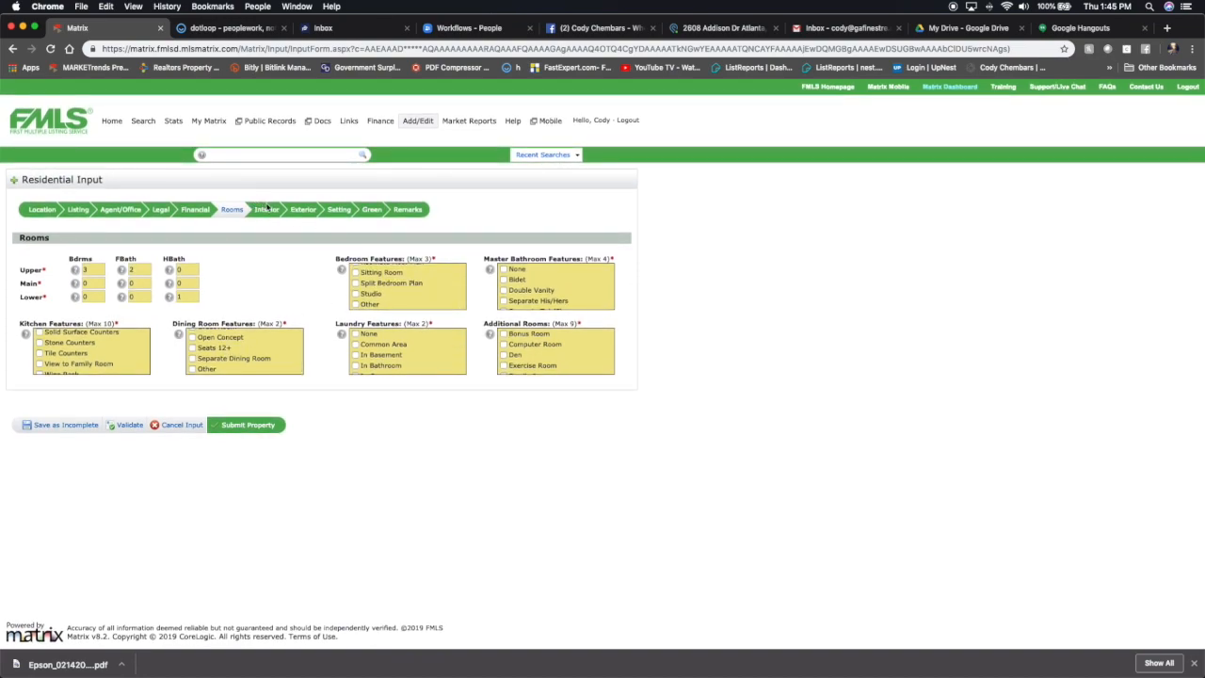
pyautogui.click(266, 210)
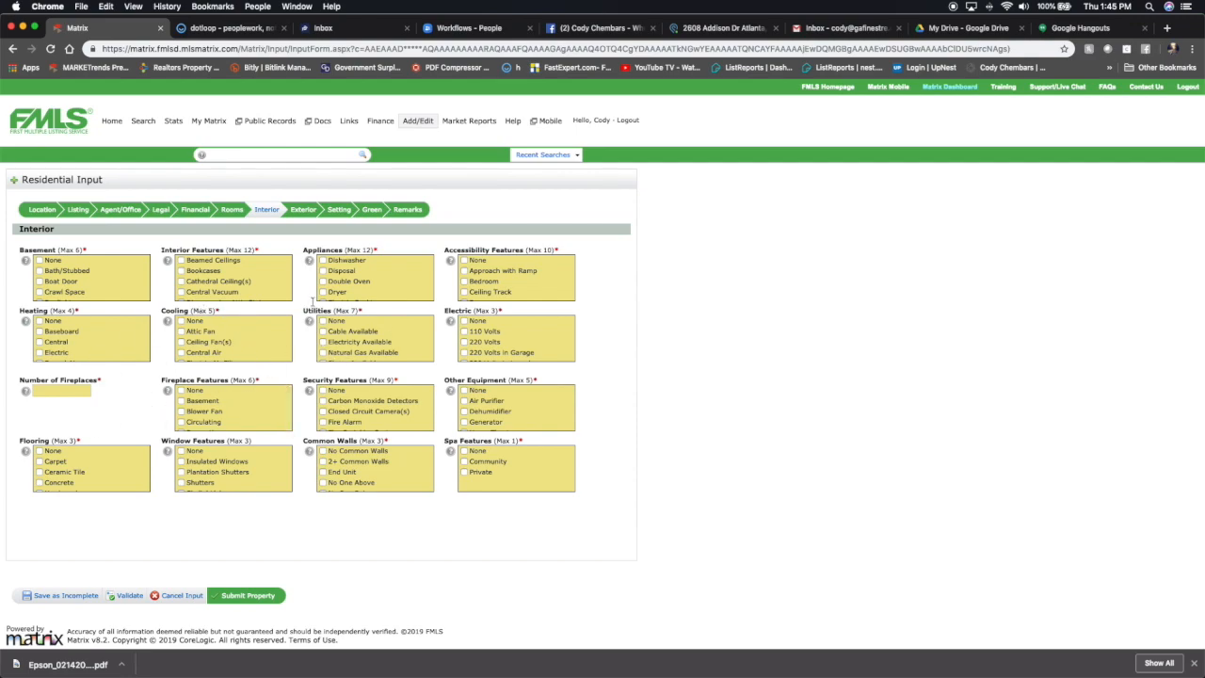
pyautogui.click(292, 215)
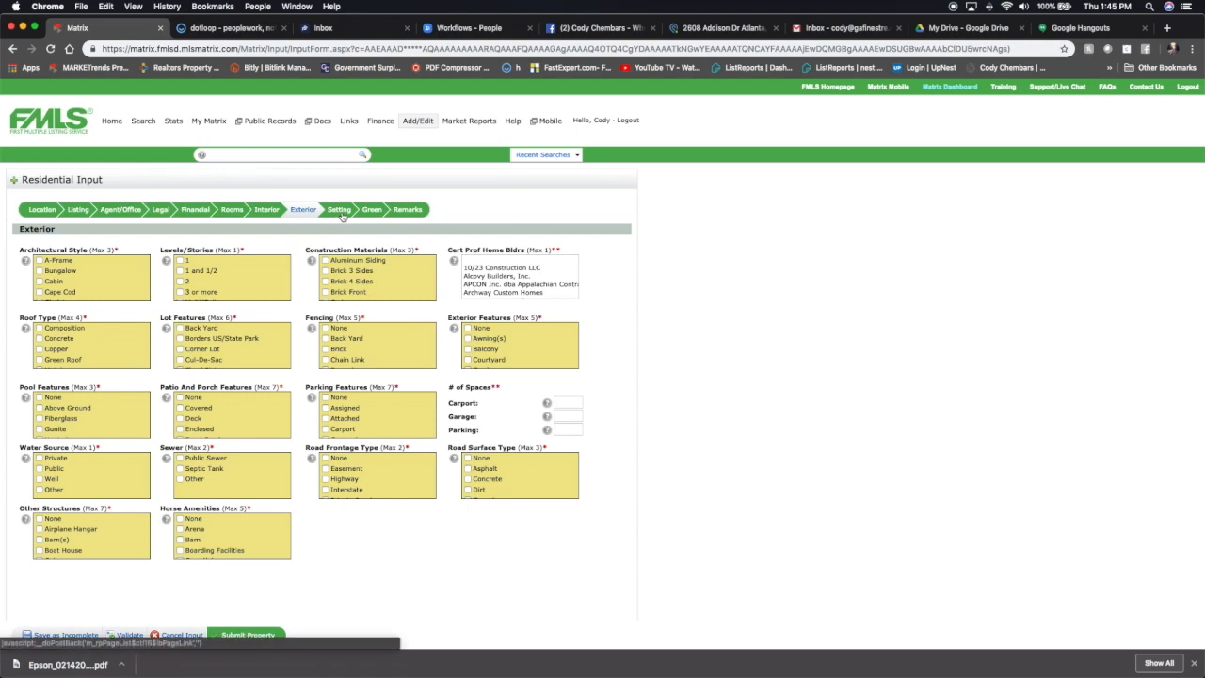
pyautogui.click(342, 215)
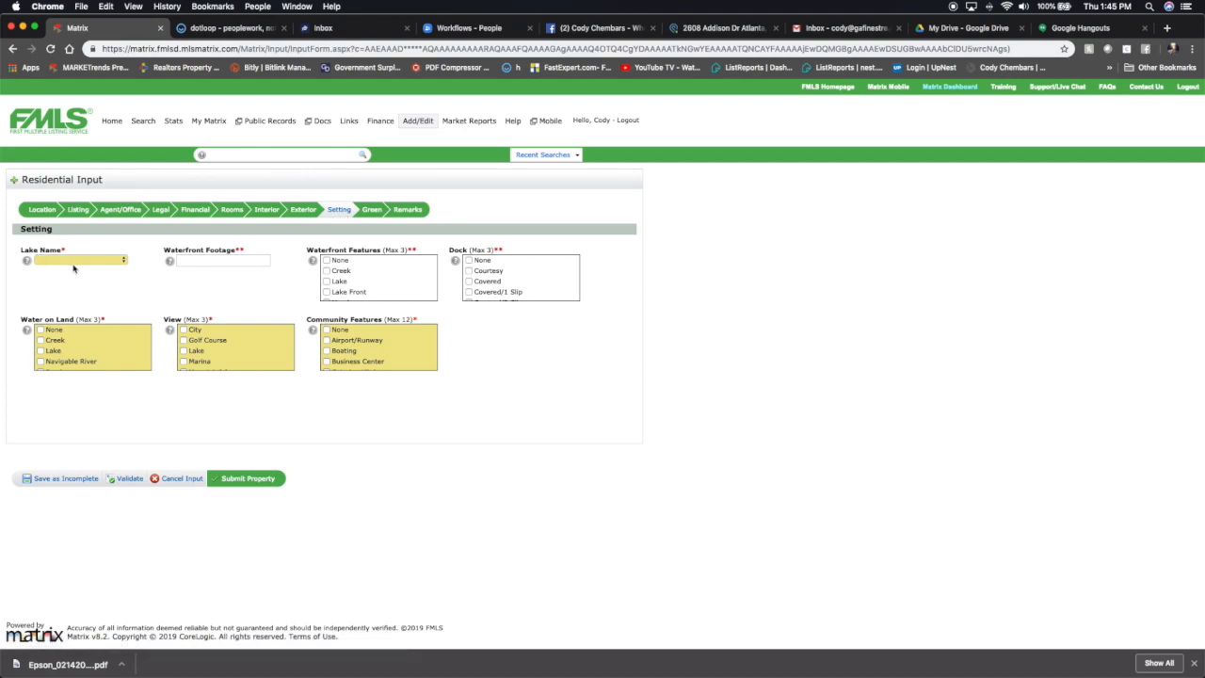
# Set the Lake Name to Lanier in the Setting section.
pyautogui.click(75, 261)
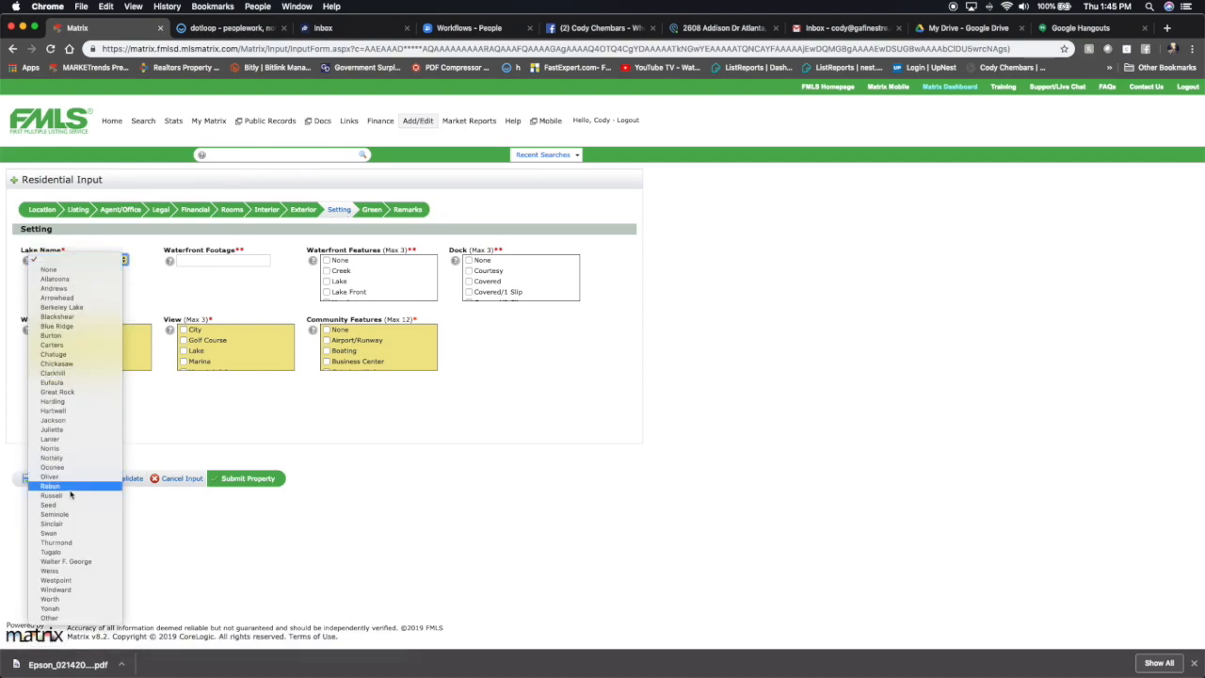
pyautogui.click(71, 439)
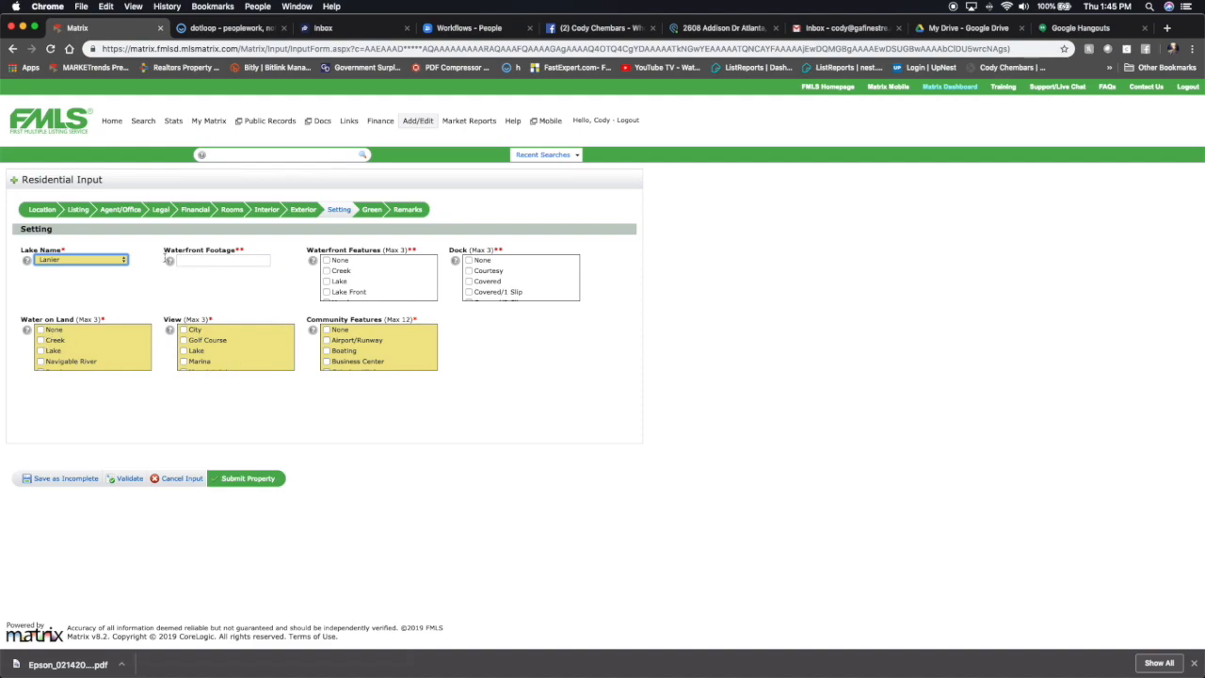
pyautogui.click(80, 260)
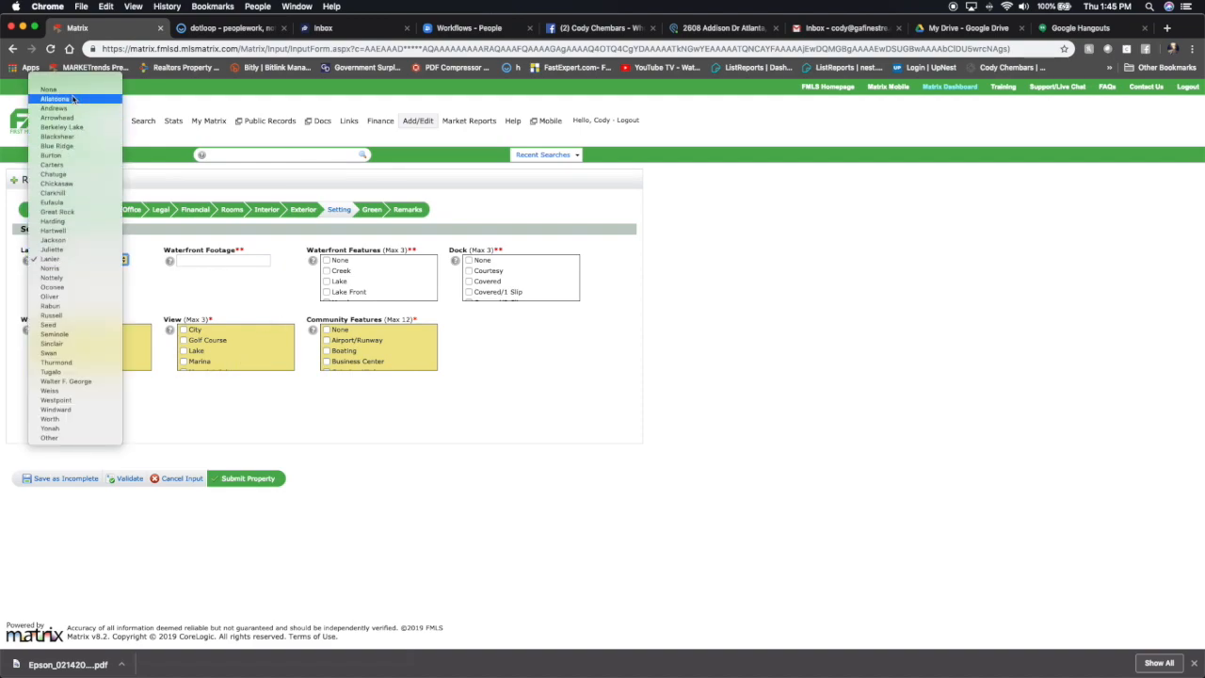
pyautogui.click(182, 284)
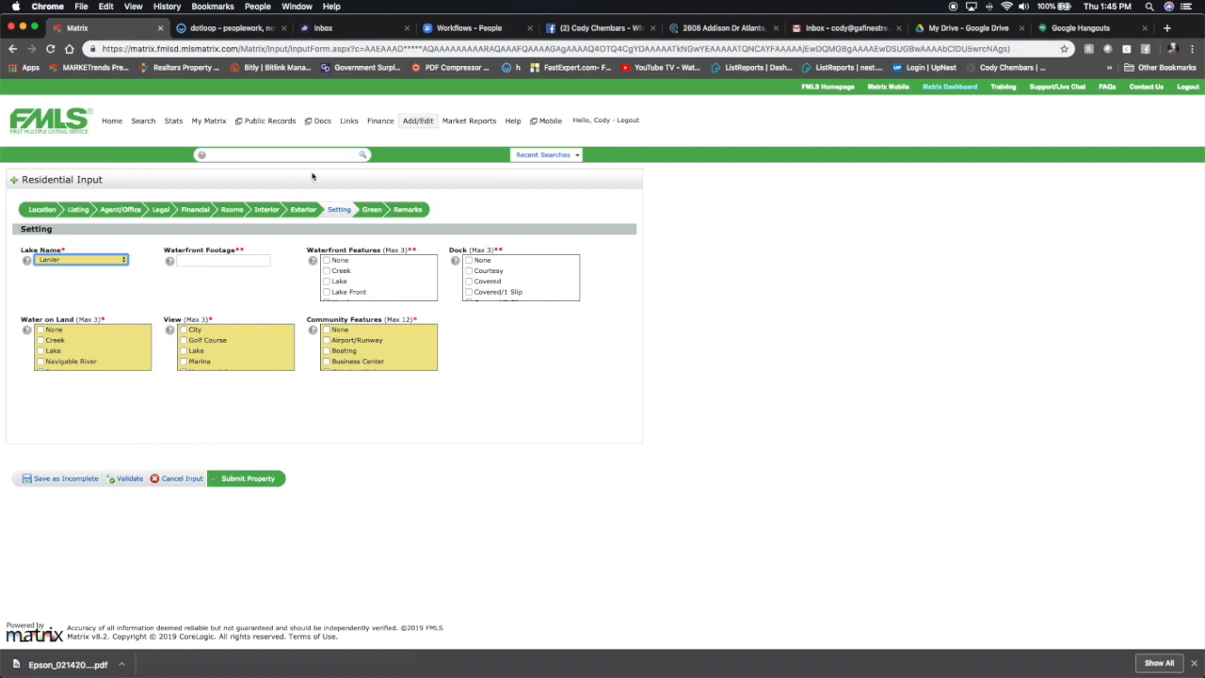
# In the Green section, set HERS Index Rating Available to No and mark Green Energy Efficient and Generation as None.
pyautogui.click(373, 209)
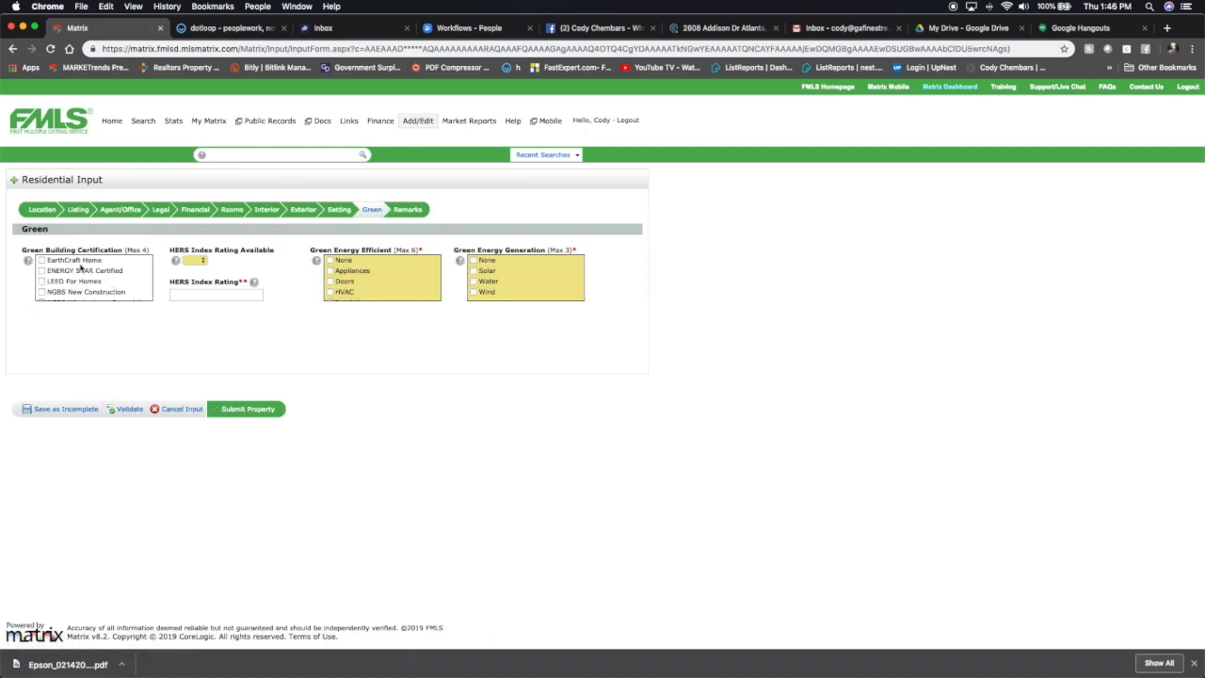
pyautogui.click(197, 265)
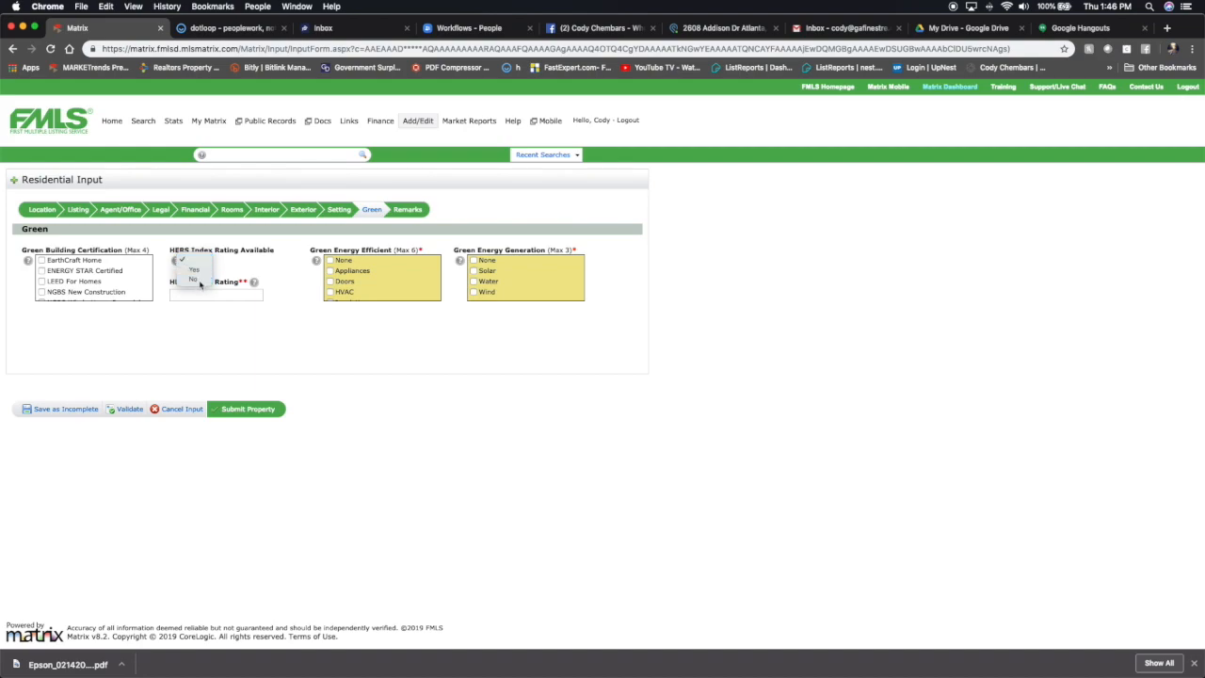
pyautogui.click(195, 280)
pyautogui.click(331, 260)
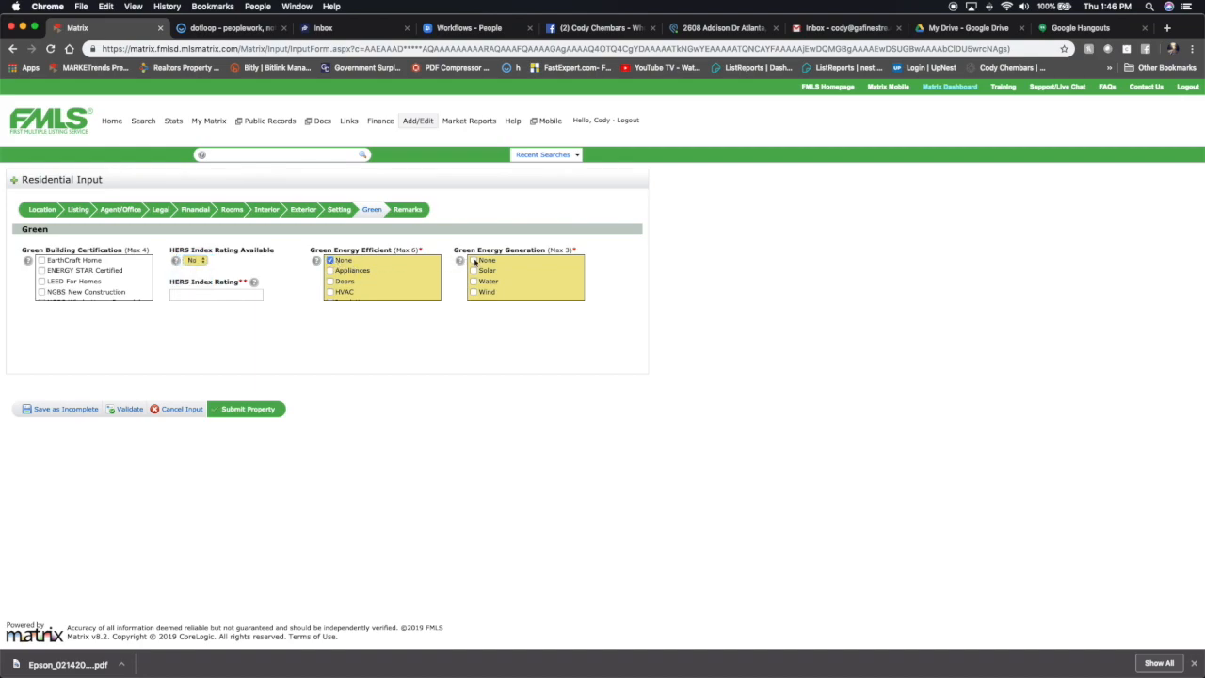
pyautogui.click(473, 262)
# In Remarks, enter private remarks: easy to show, please use ShowingTime app, sold as-is, no property disclosure, seller hasn't lived there in 12 years.
pyautogui.click(417, 212)
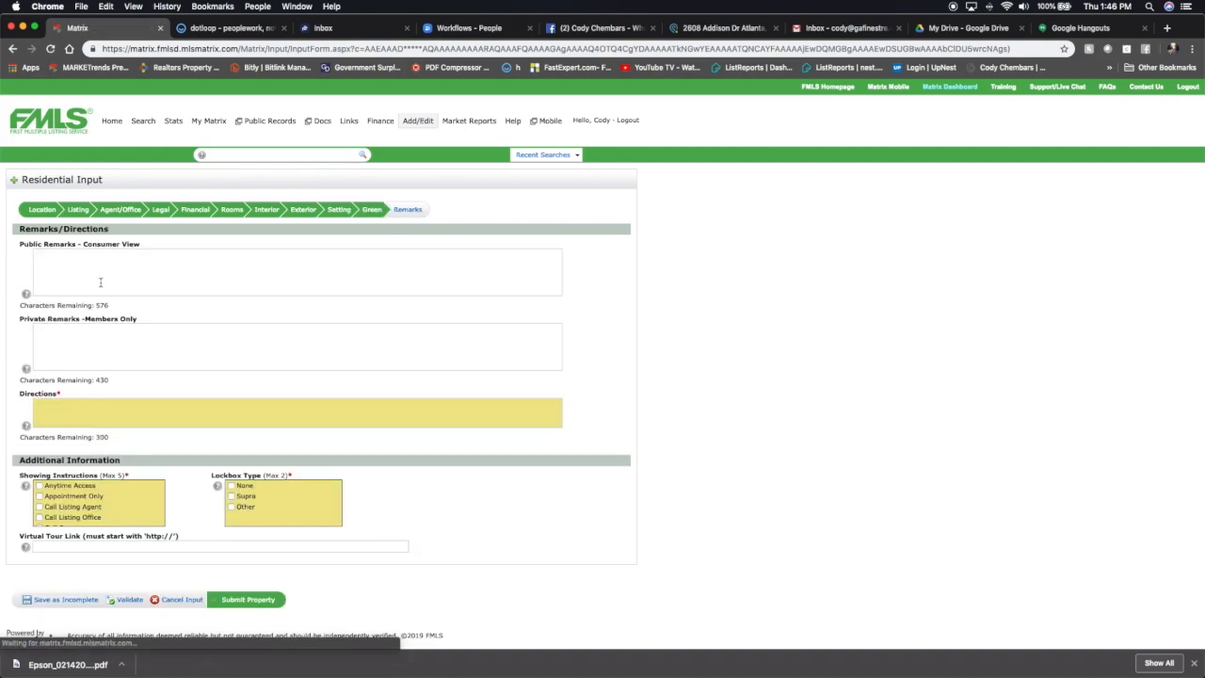
pyautogui.click(55, 269)
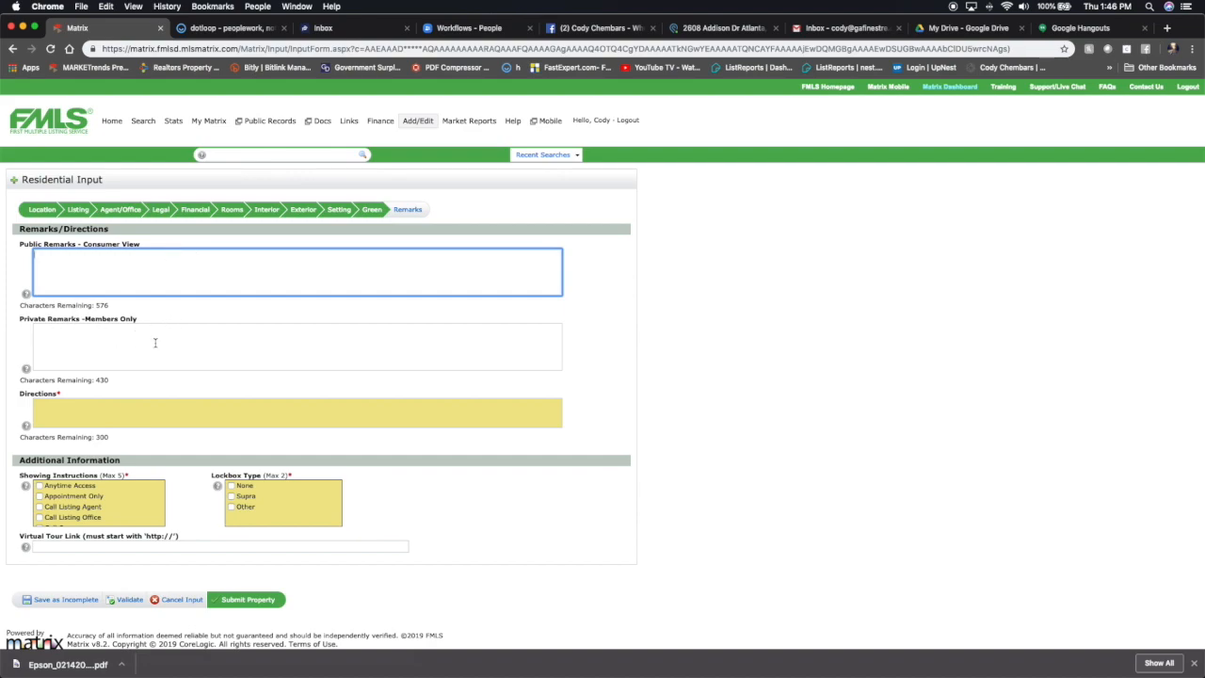
pyautogui.click(56, 344)
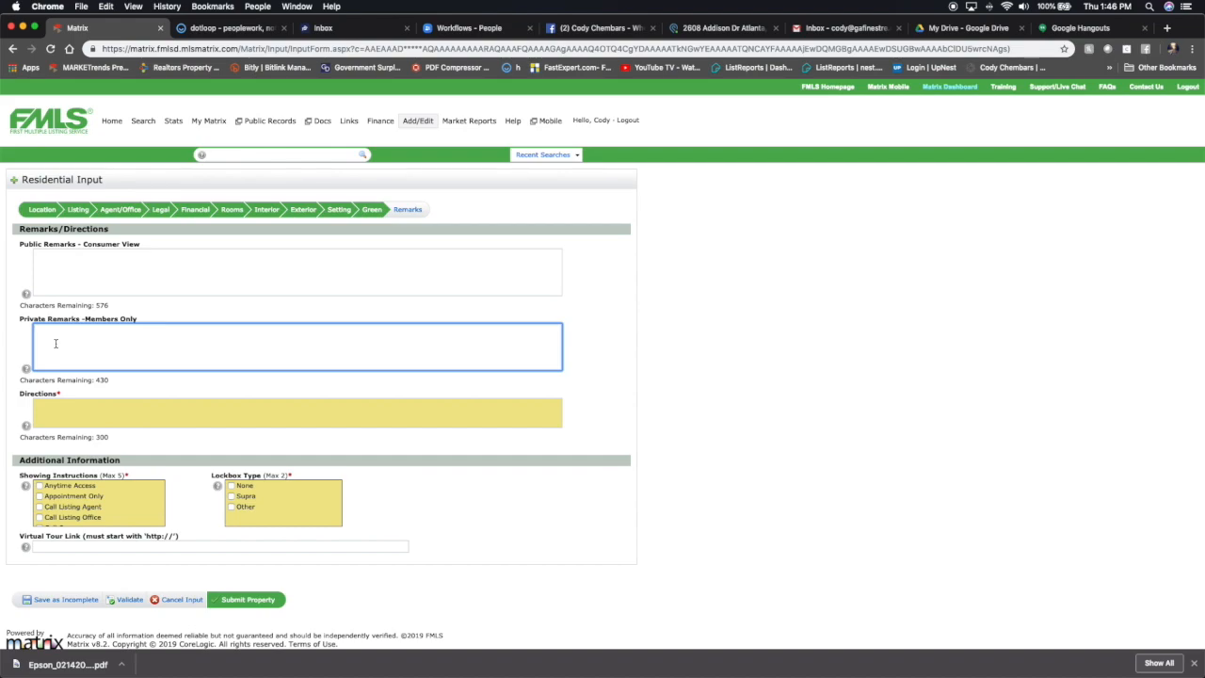
pyautogui.write('Home is vacan')
pyautogui.tripleClick(58, 330)
pyautogui.write('Easy to show - PLea')
pyautogui.press('BackSpace')
pyautogui.press('BackSpace')
pyautogui.press('BackSpace')
pyautogui.write('lease use show')
pyautogui.press('BackSpace')
pyautogui.press('BackSpace')
pyautogui.press('BackSpace')
pyautogui.press('BackSpace')
pyautogui.write('Shwo')
pyautogui.press('BackSpace')
pyautogui.write('owing')
pyautogui.write('Time app - ')
pyautogui.write('on')
pyautogui.press('BackSpace')
pyautogui.press('BackSpace')
pyautogui.press('BackSpace')
pyautogui.write('Sold As -')
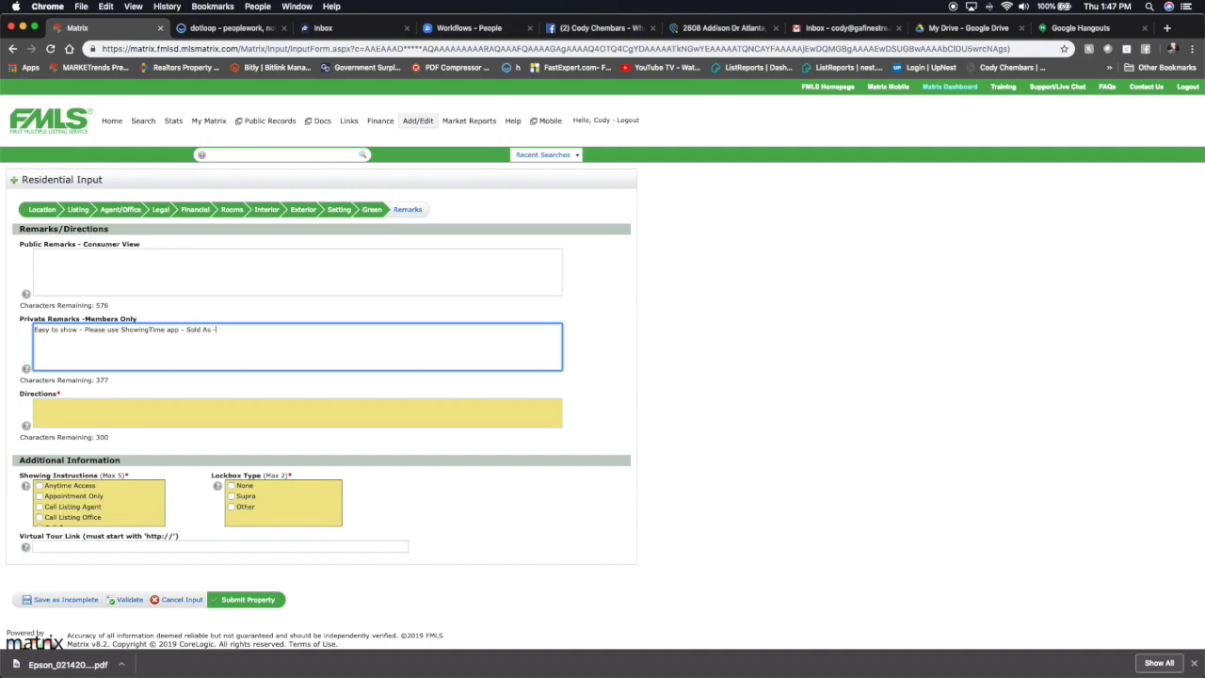
pyautogui.write("Is - no property disclosure available - seller hasn't lived in home in over 12 ")
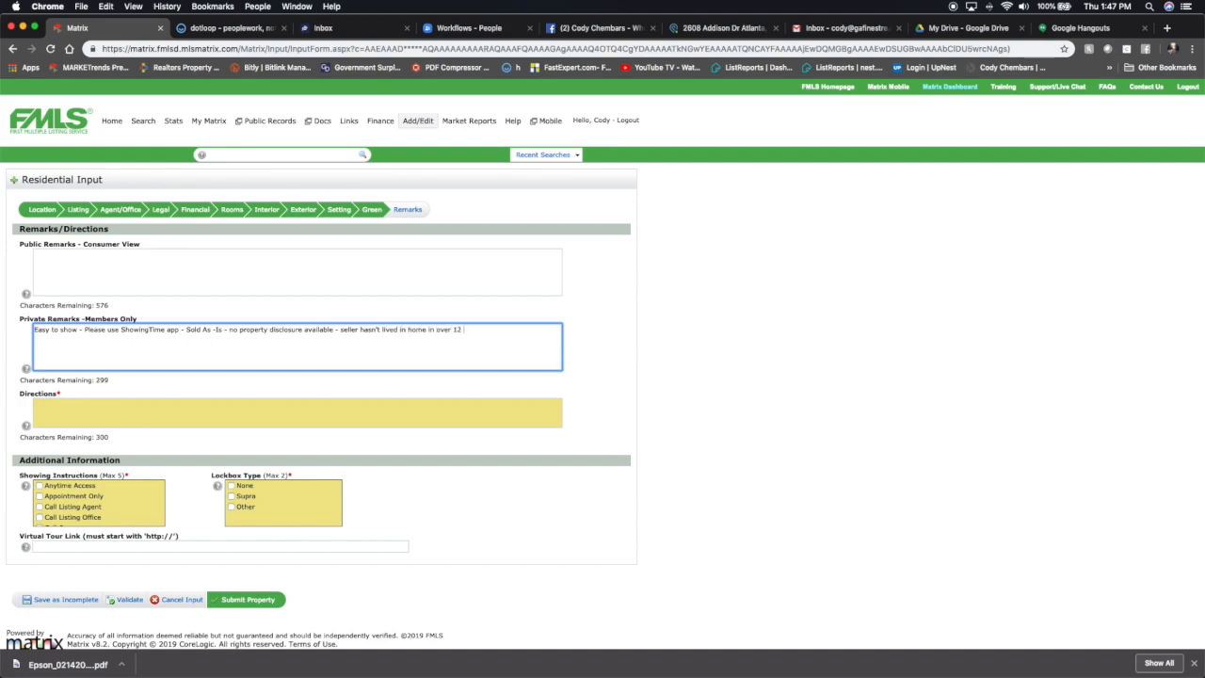
pyautogui.write('years.')
# Enter 'Please Use GPS' as the Directions.
pyautogui.click(134, 428)
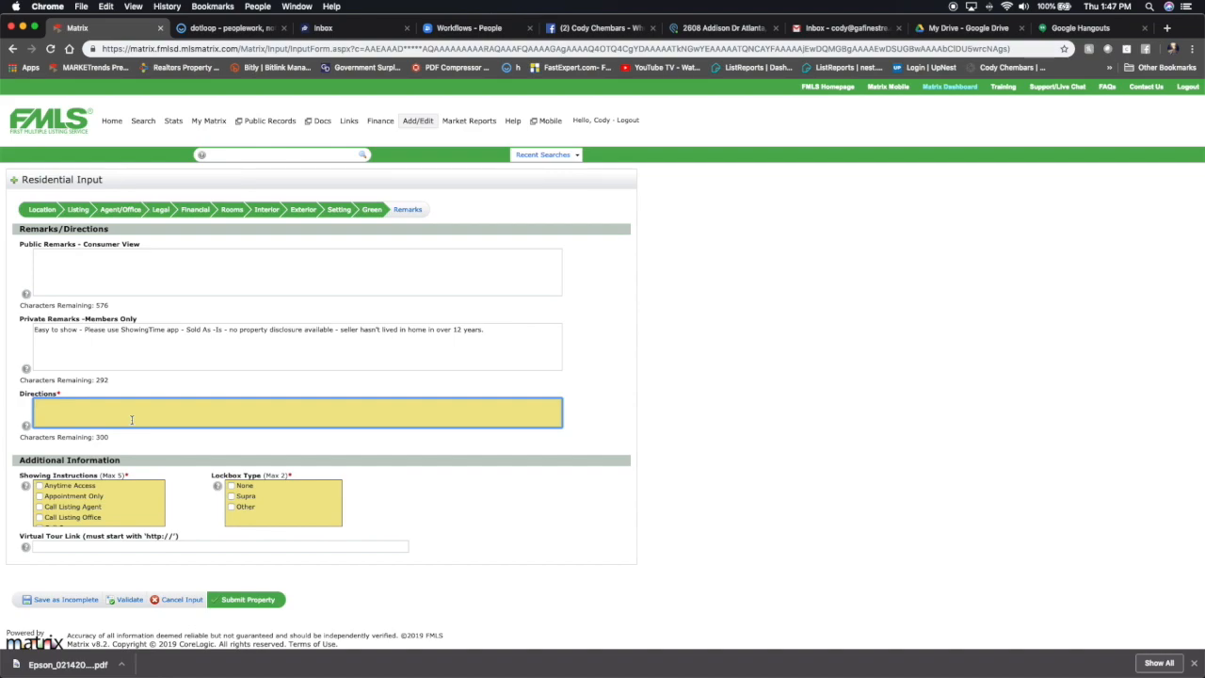
pyautogui.write('Pleasue Use GPS')
# Set Showing Instructions to See Remarks and Showing Service ShowingTime, and Lockbox Type to Supra.
pyautogui.scroll(-1, 59, 492)
pyautogui.click(40, 493)
pyautogui.scroll(-1, 84, 485)
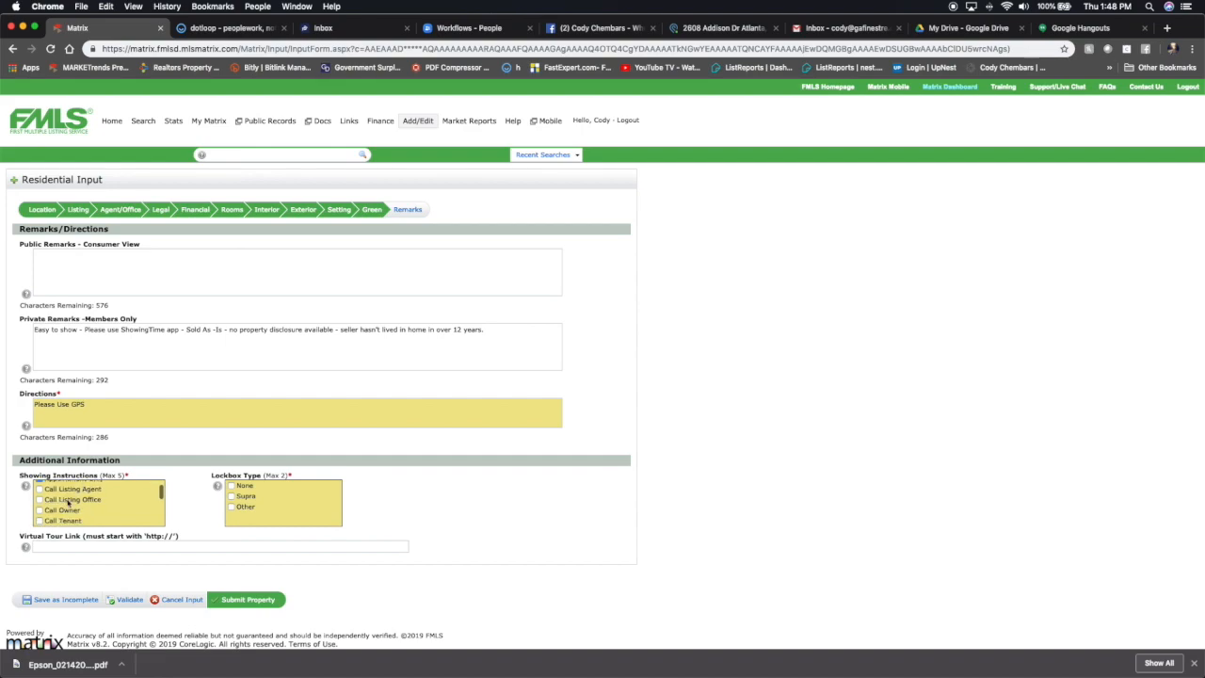
pyautogui.scroll(-1, 52, 509)
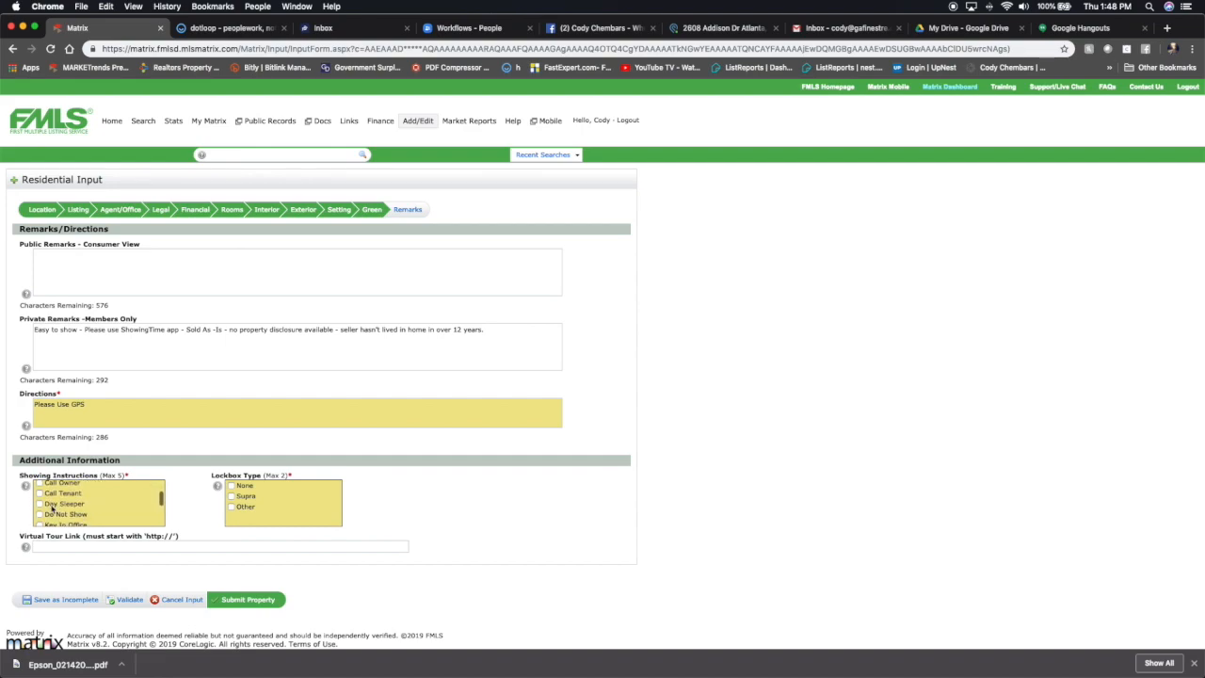
pyautogui.scroll(1, 40, 497)
pyautogui.scroll(-3, 55, 509)
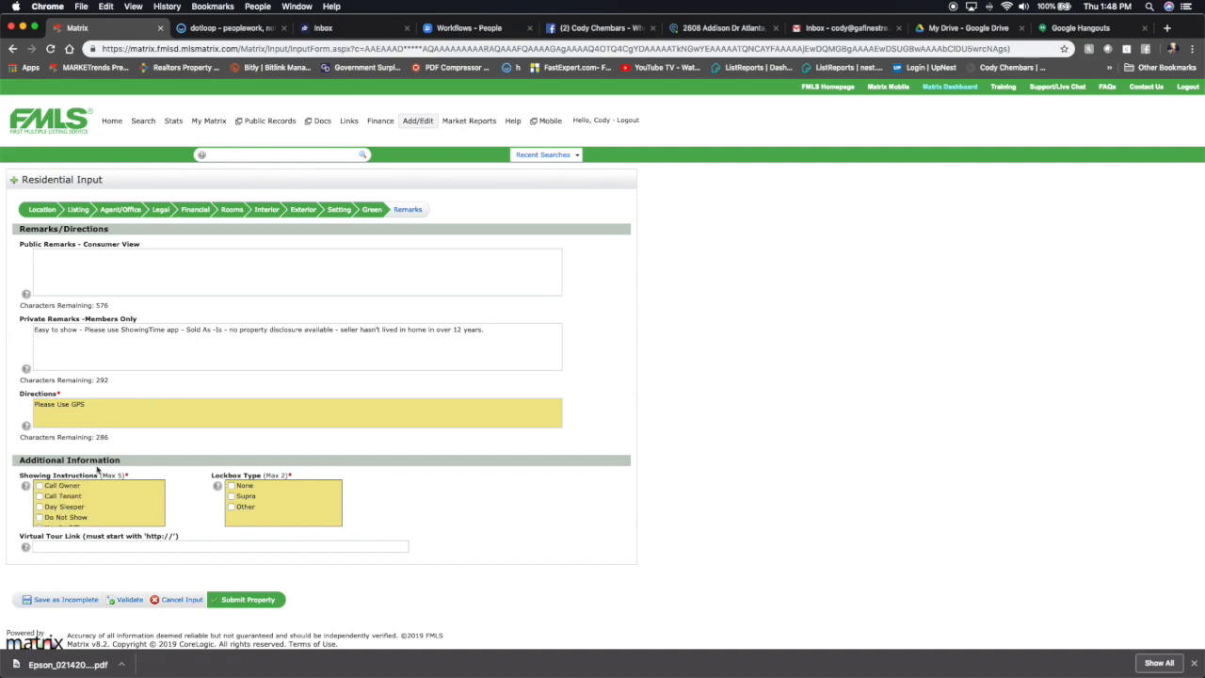
pyautogui.scroll(-1, 97, 468)
pyautogui.scroll(-3, 70, 490)
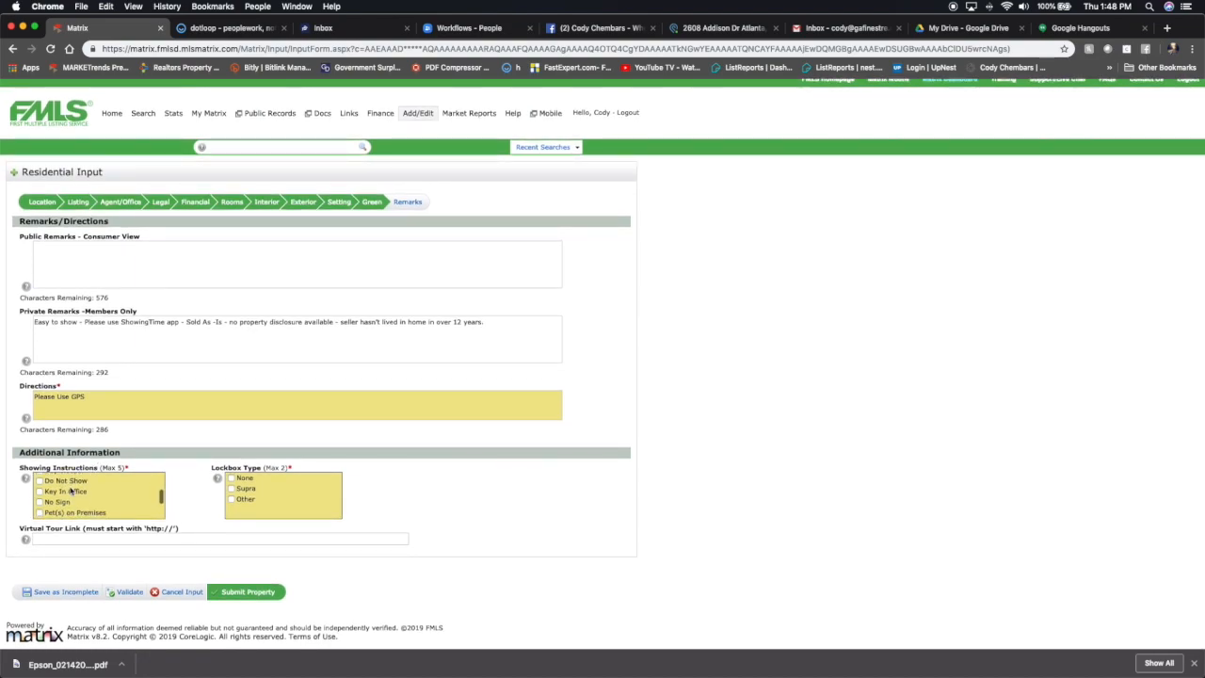
pyautogui.scroll(-3, 52, 501)
pyautogui.scroll(-3, 50, 503)
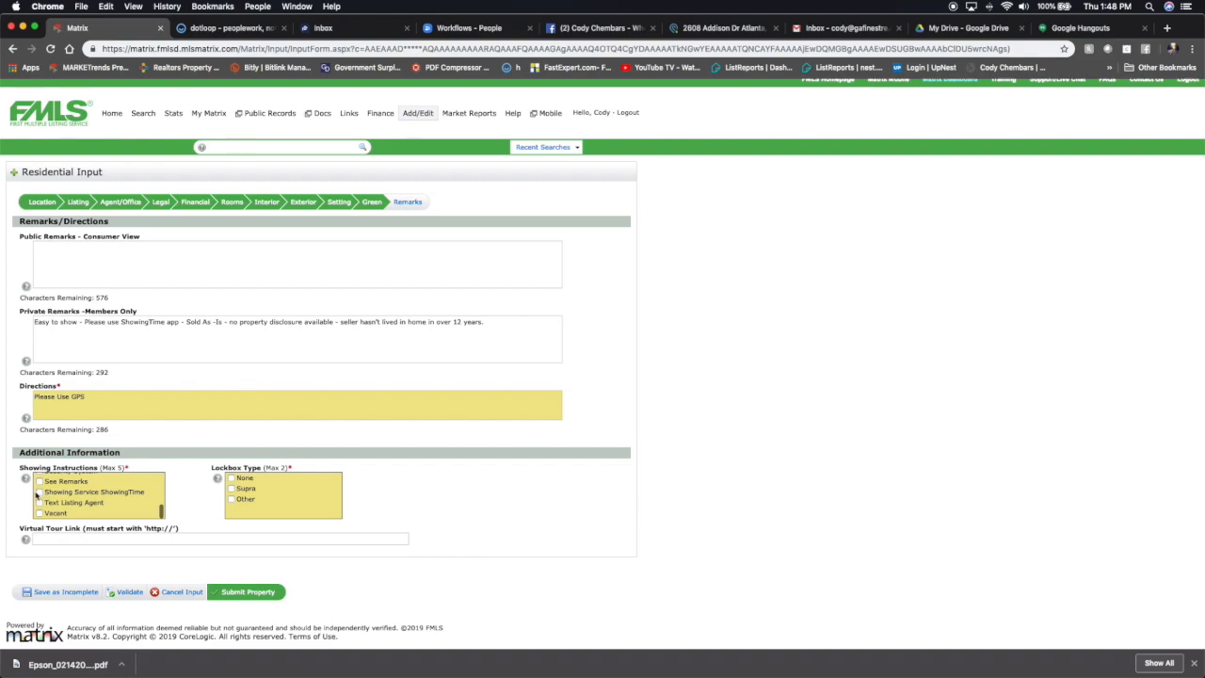
pyautogui.click(40, 491)
pyautogui.click(40, 481)
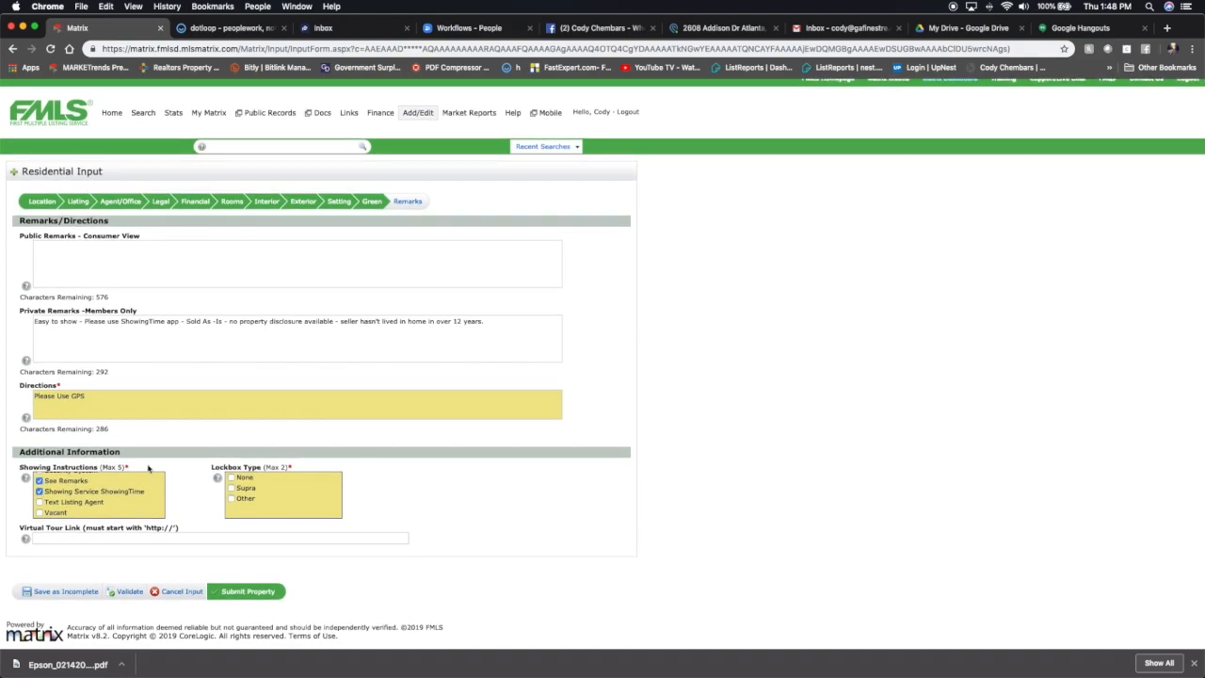
pyautogui.click(231, 490)
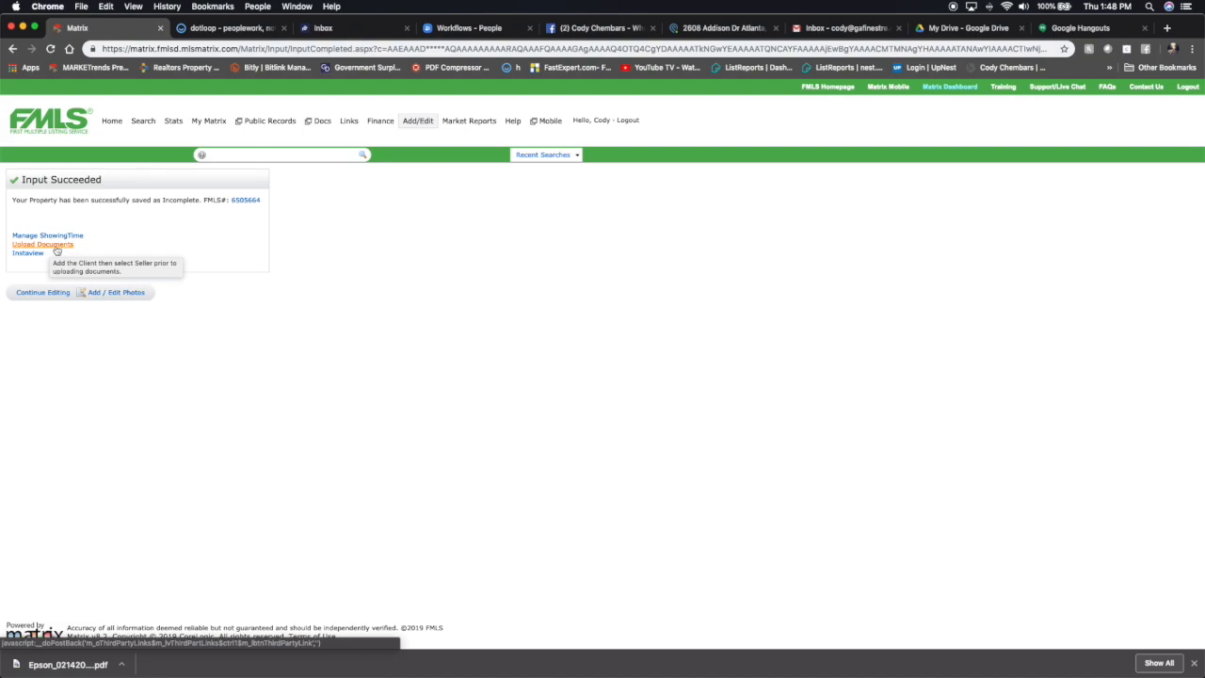
pyautogui.click(117, 295)
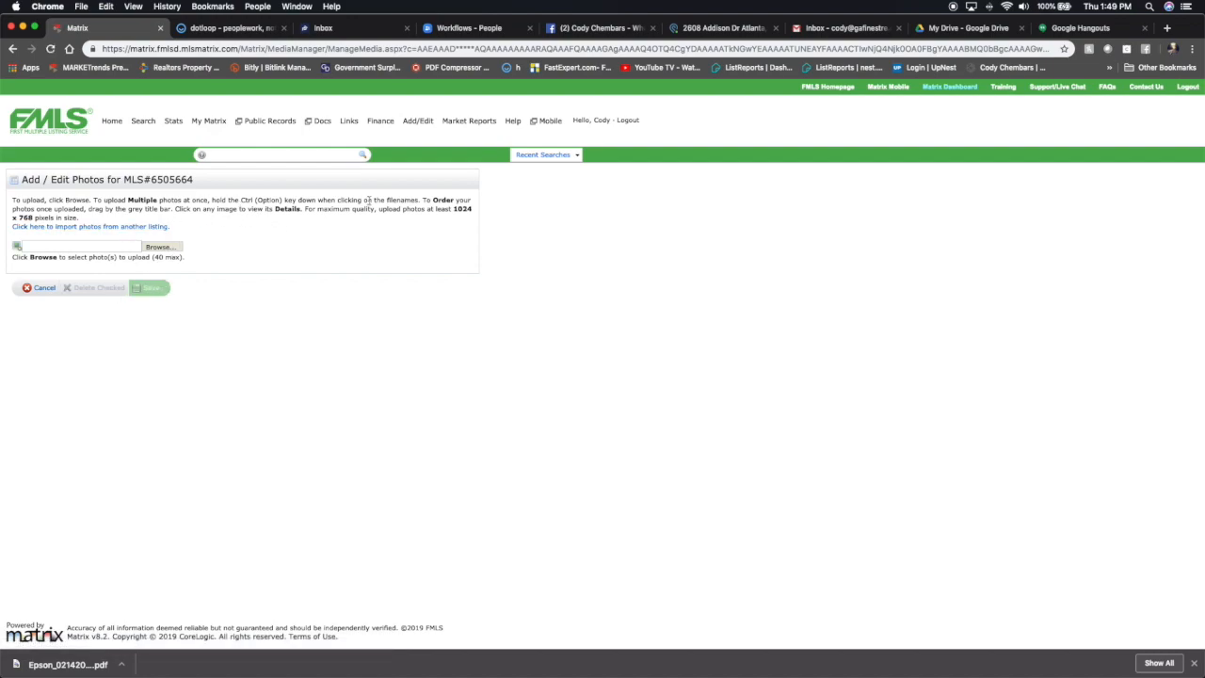
pyautogui.click(169, 248)
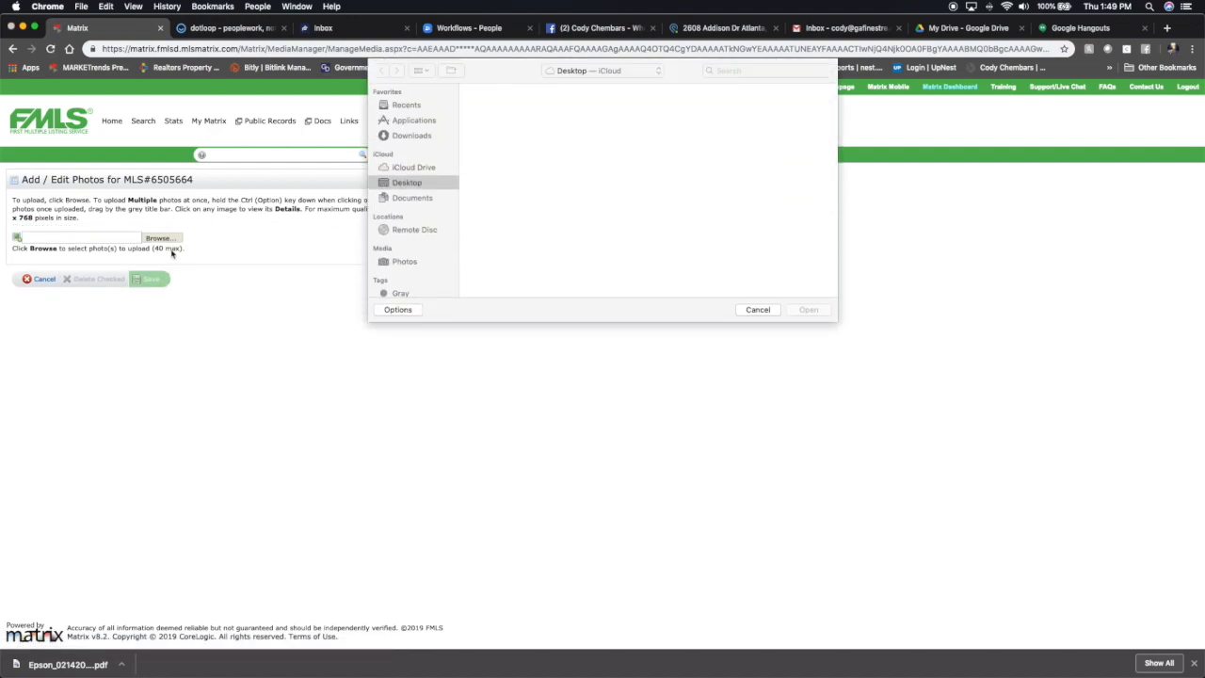
pyautogui.doubleClick(503, 108)
pyautogui.scroll(-2, 586, 173)
pyautogui.scroll(-4, 585, 174)
pyautogui.scroll(6, 586, 174)
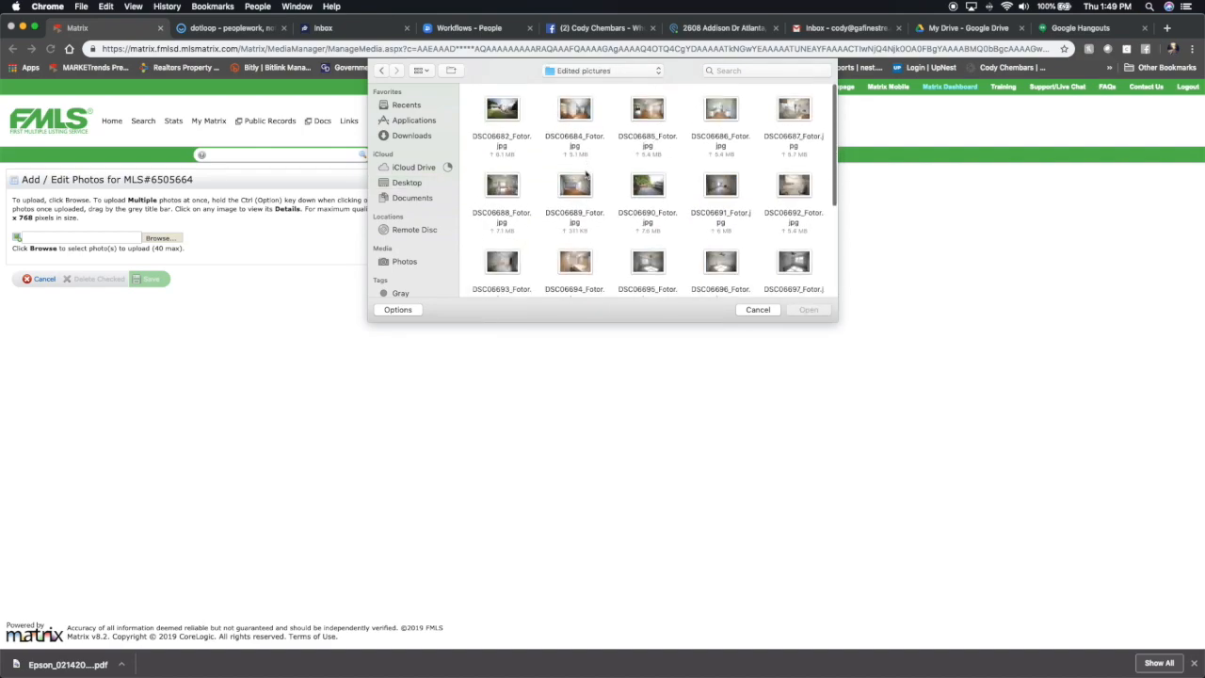
pyautogui.scroll(-2, 585, 174)
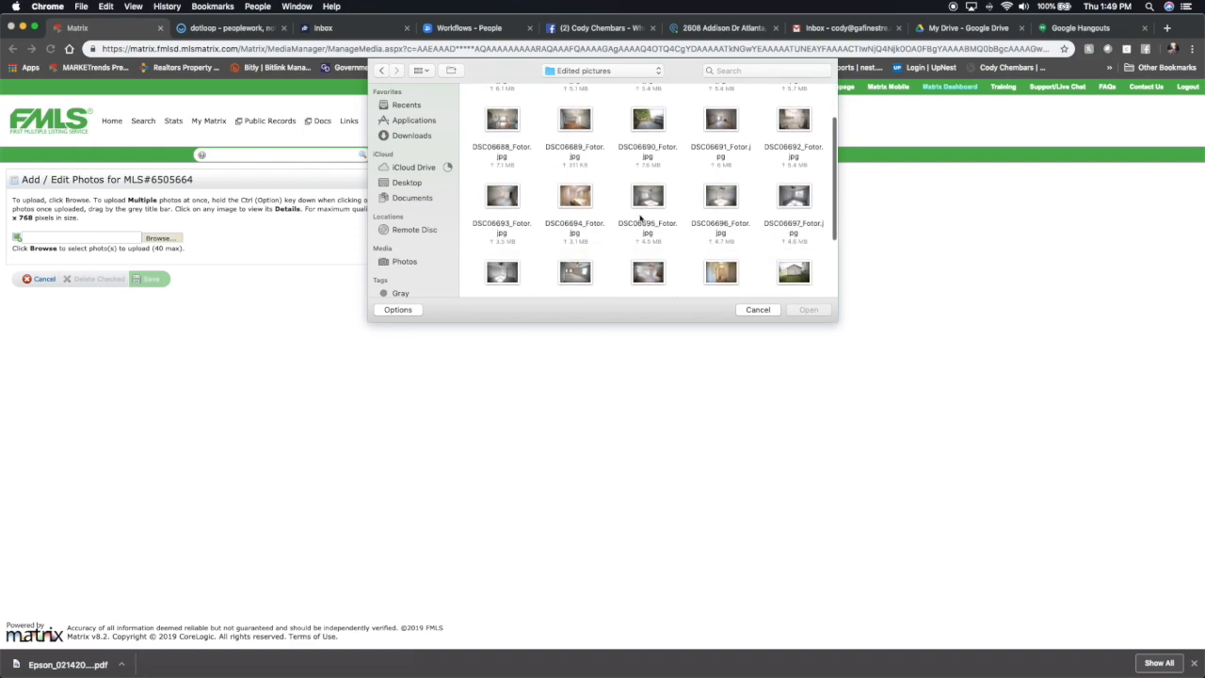
pyautogui.press('super+a')
pyautogui.click(763, 311)
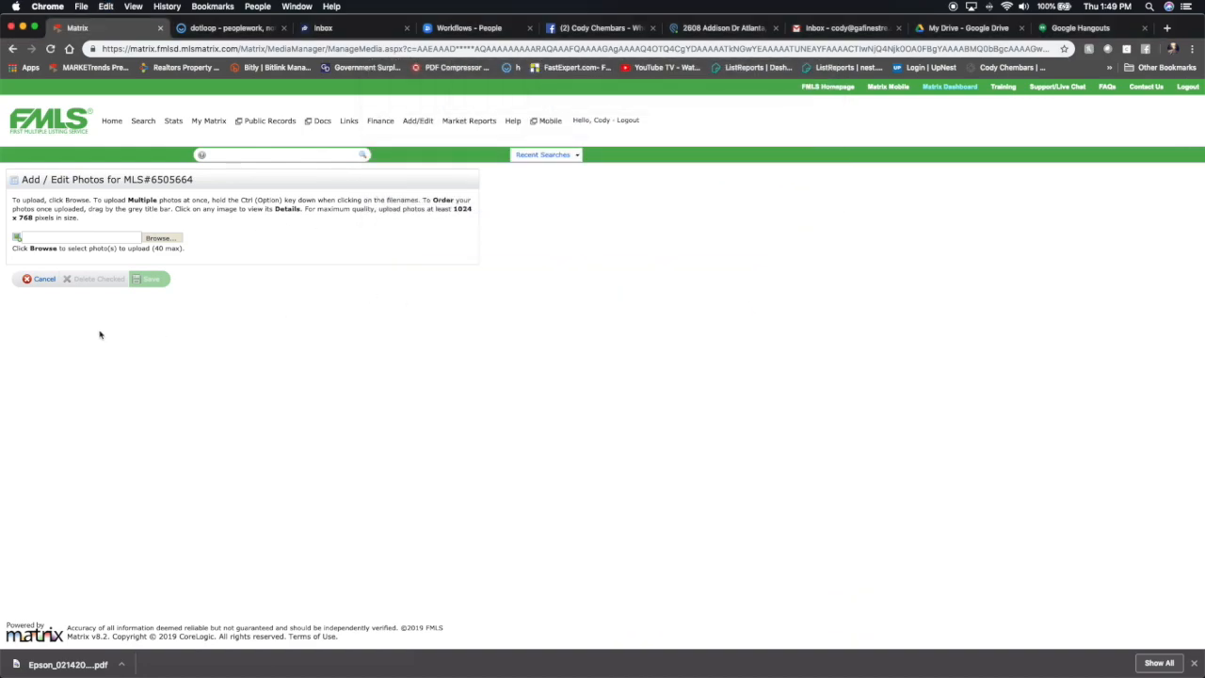
pyautogui.click(40, 280)
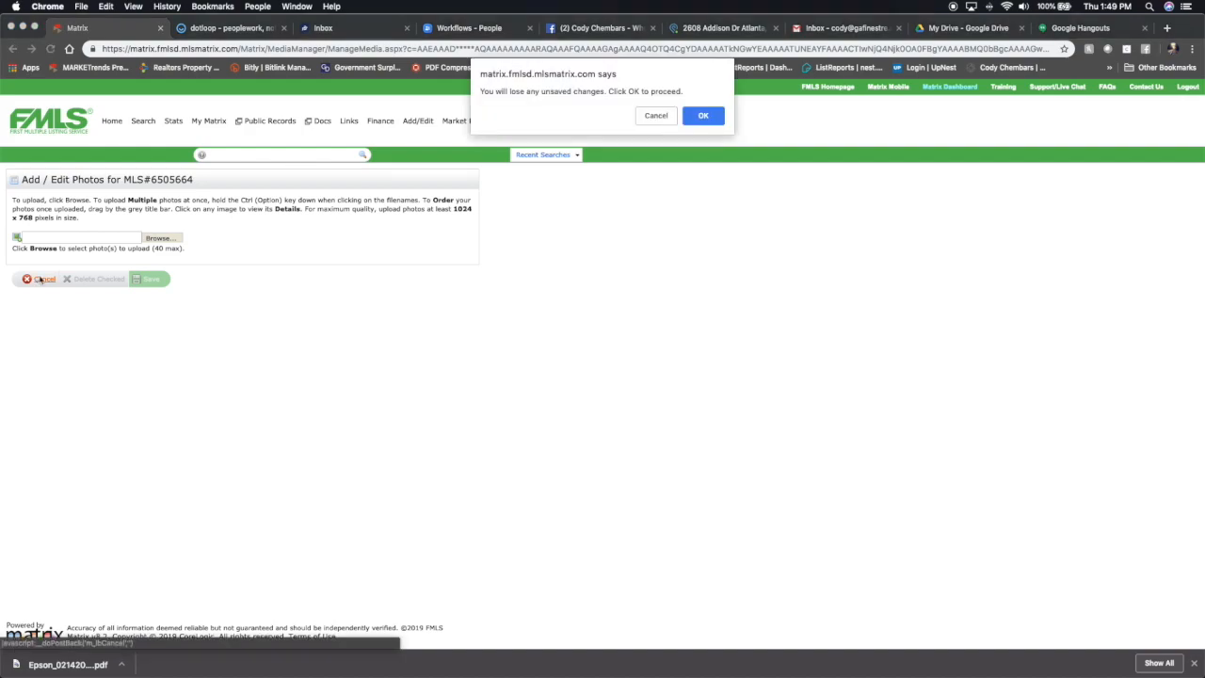
pyautogui.click(698, 114)
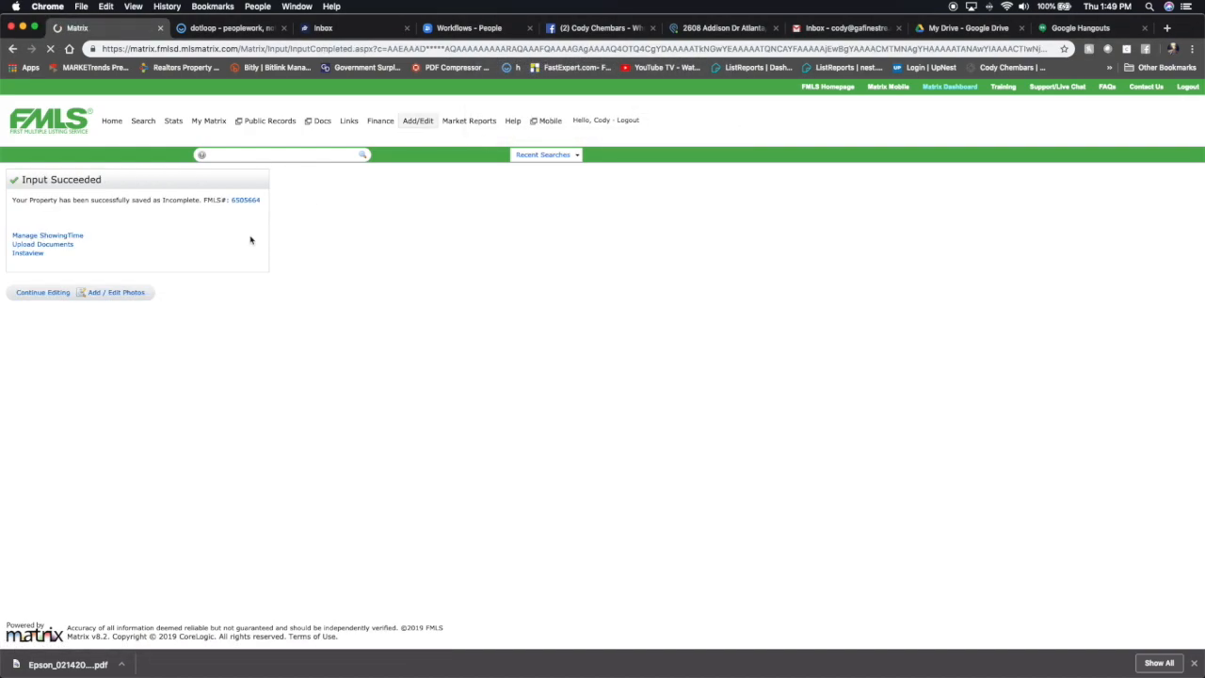
# Open Upload Documents in rDocs, dismiss the announcement and create a new transaction file.
pyautogui.click(46, 244)
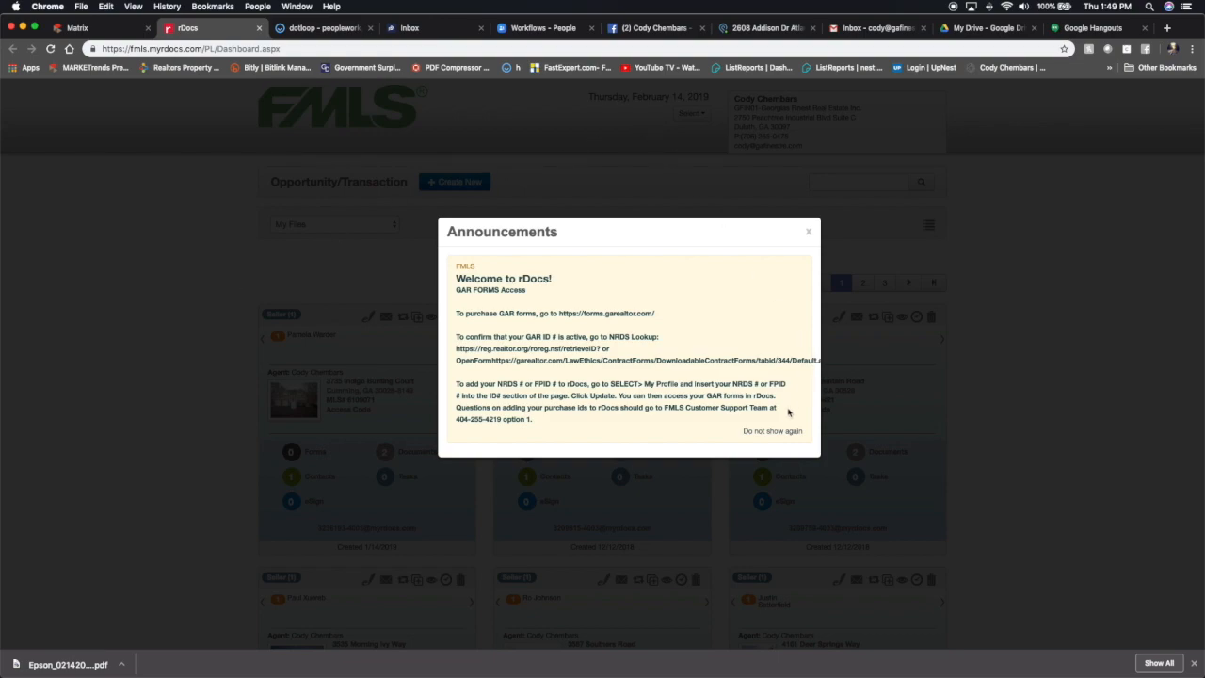
pyautogui.click(808, 232)
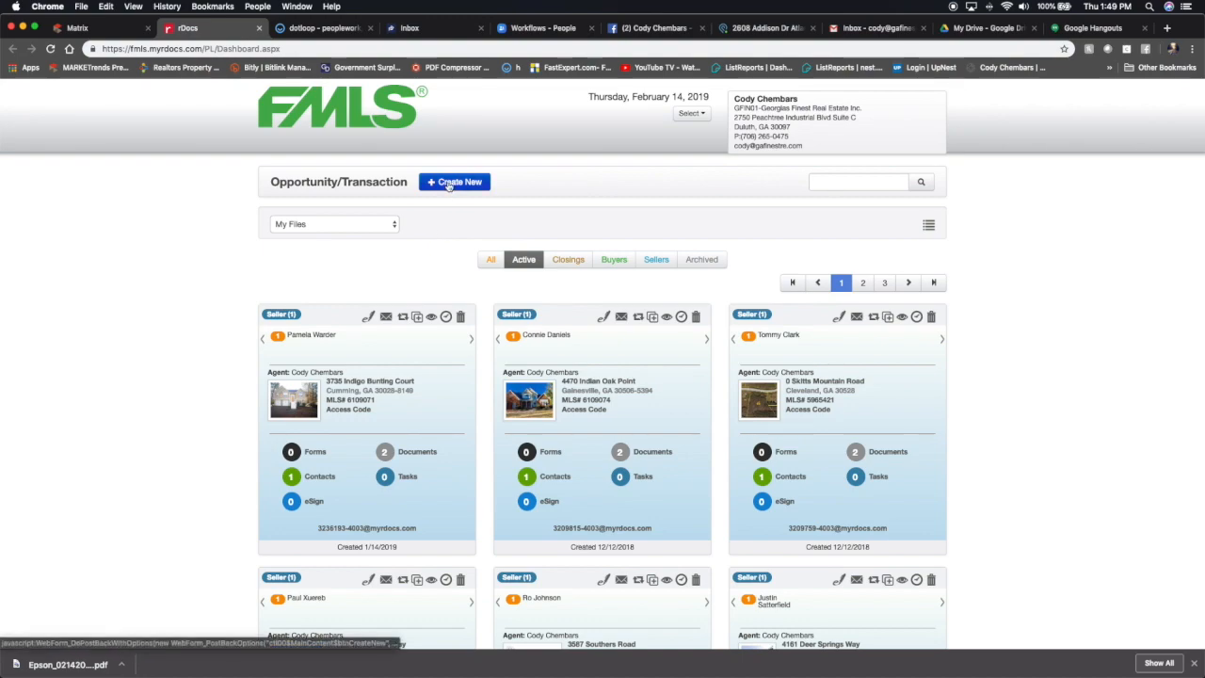
pyautogui.click(449, 183)
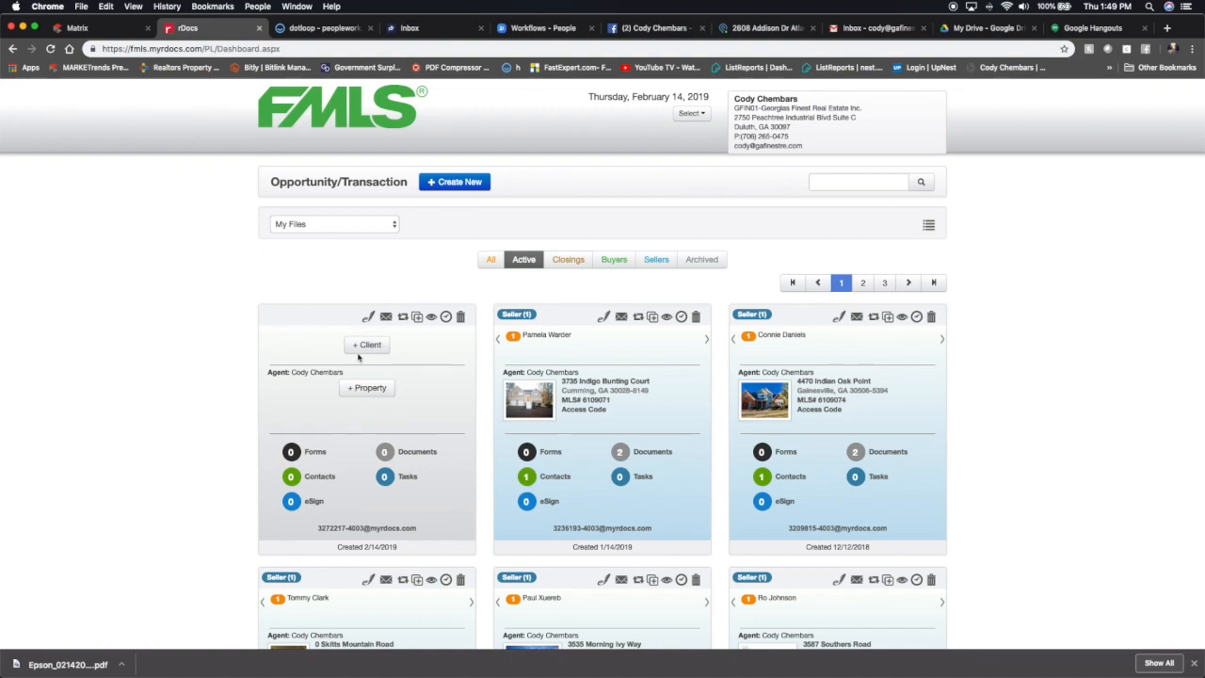
# Add a Seller client to the new file, entering the seller's first and last name.
pyautogui.click(367, 345)
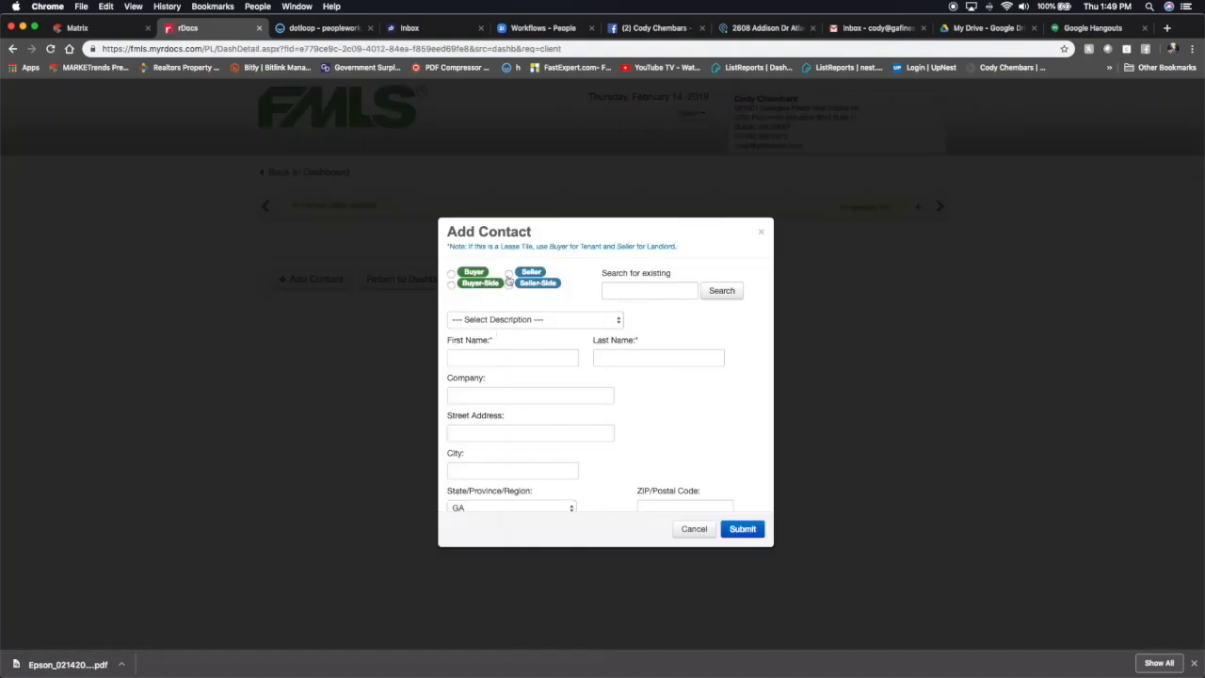
pyautogui.click(509, 273)
pyautogui.click(494, 357)
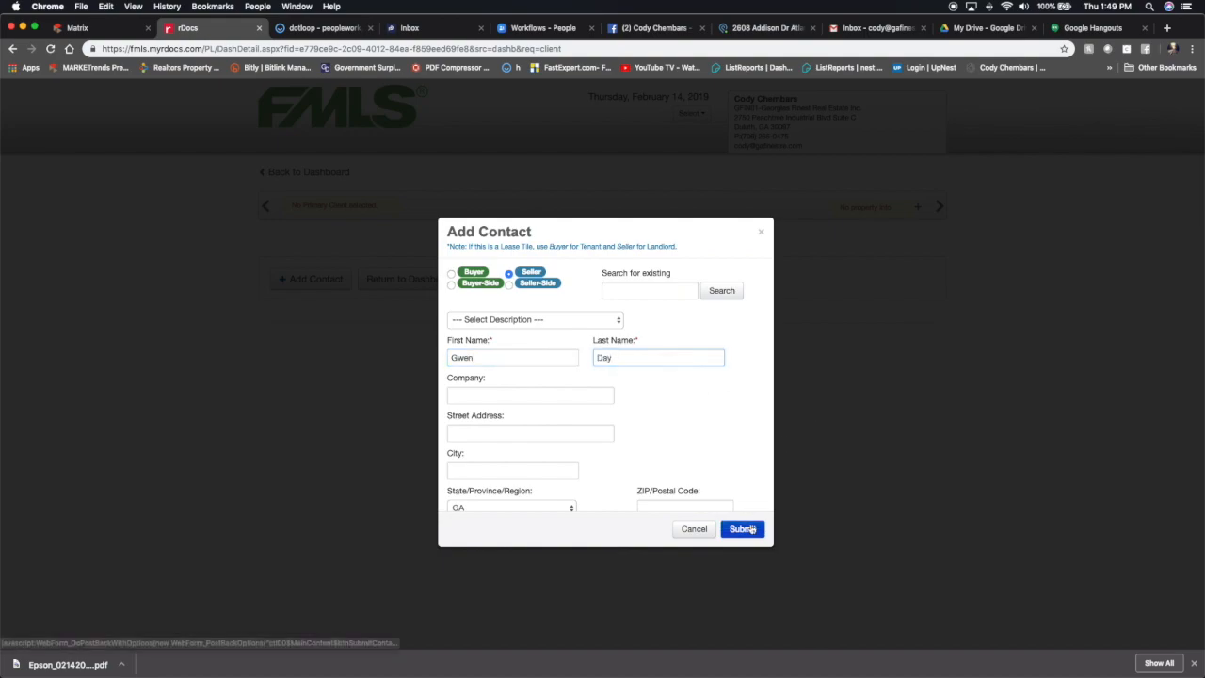
pyautogui.click(744, 528)
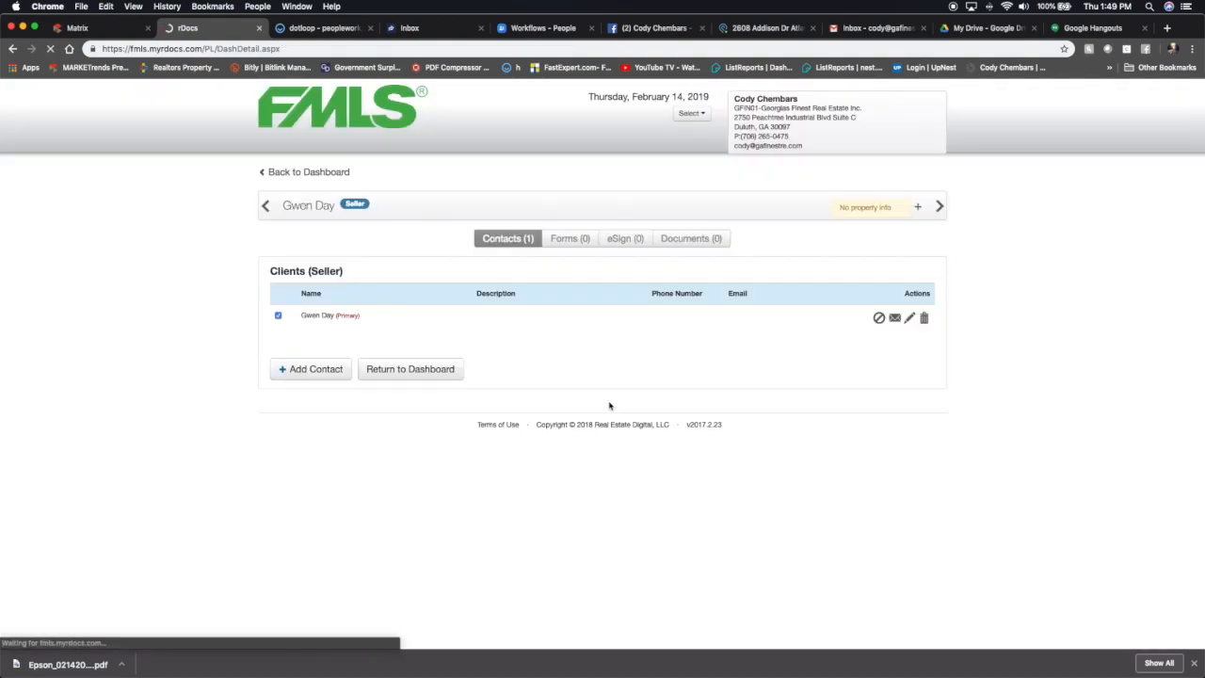
# Try to add the property by copying the listing's FMLS number 6505664 from Matrix into the MLS ID search.
pyautogui.click(918, 209)
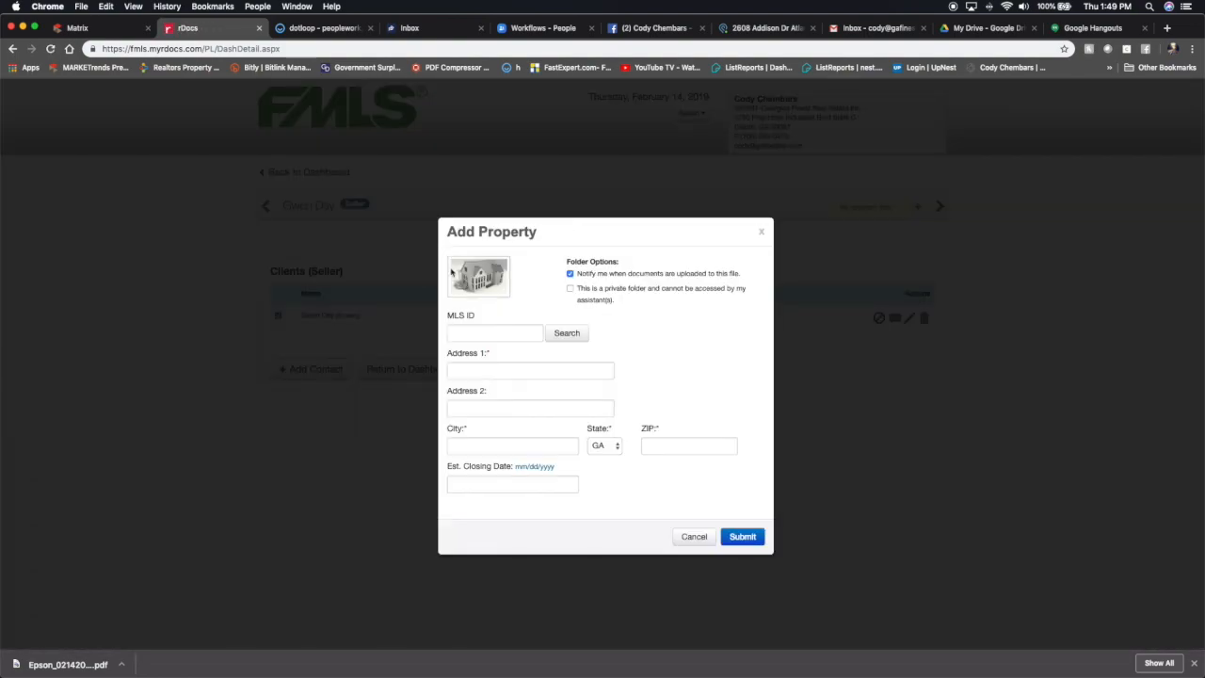
pyautogui.click(471, 331)
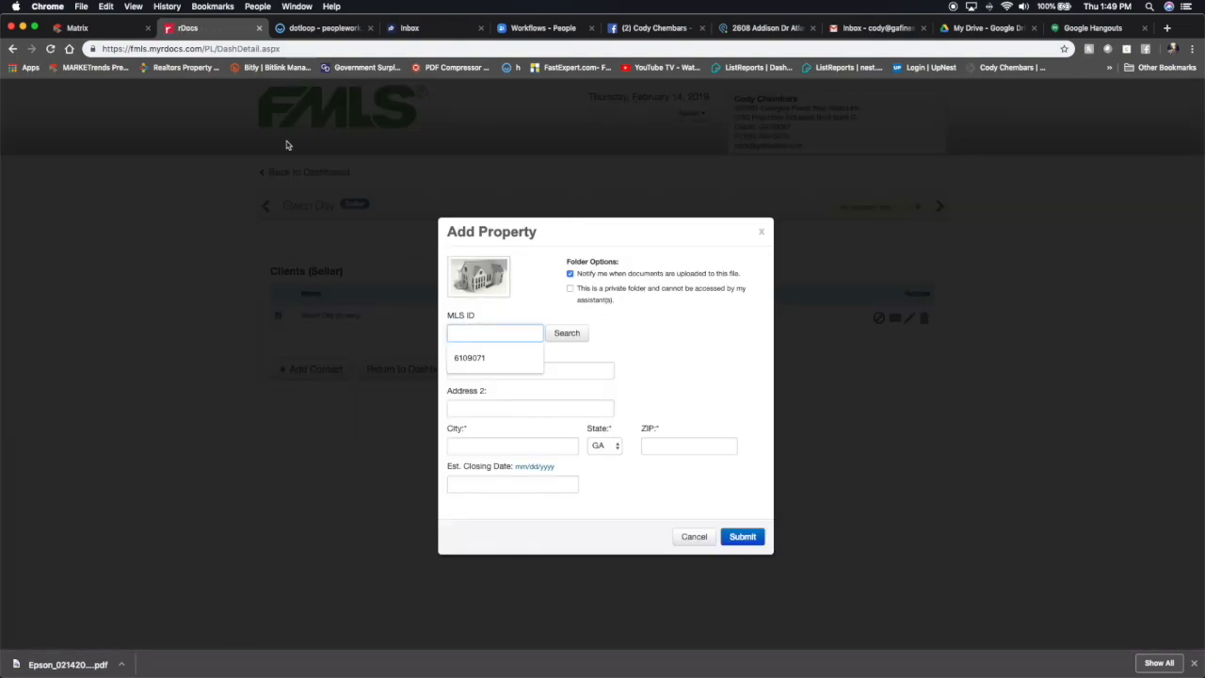
pyautogui.click(102, 29)
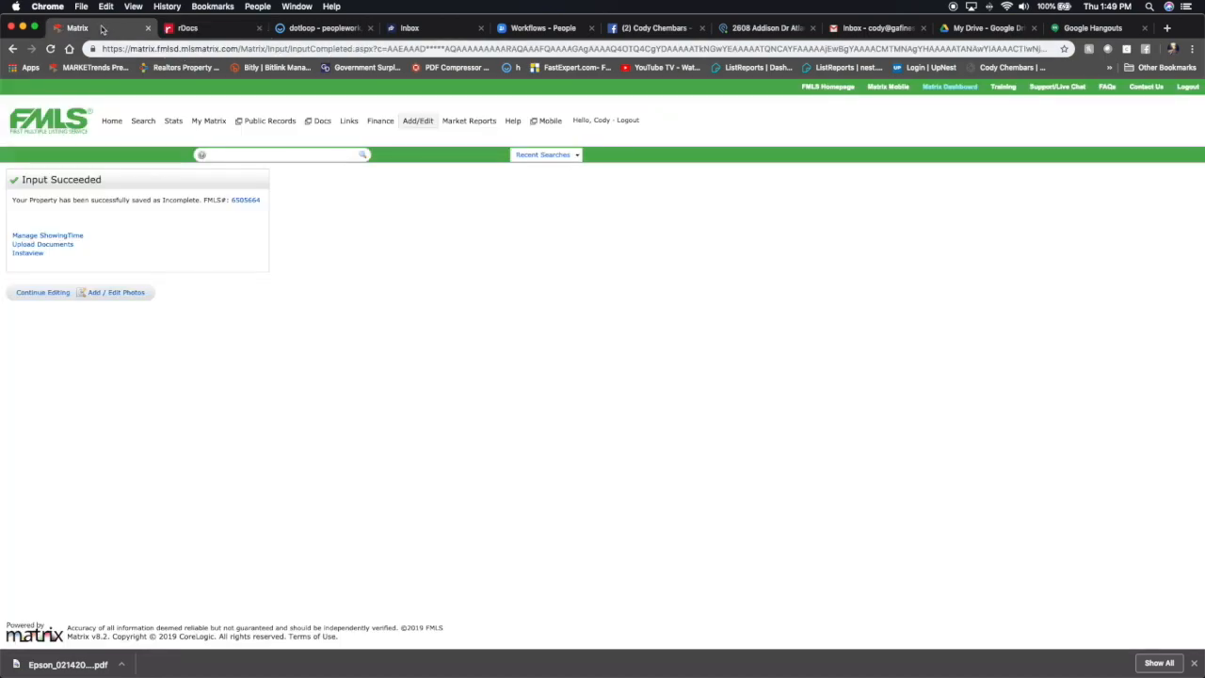
pyautogui.doubleClick(243, 201)
pyautogui.moveTo(242, 202); pyautogui.dragTo(232, 205)
pyautogui.press('super+c')
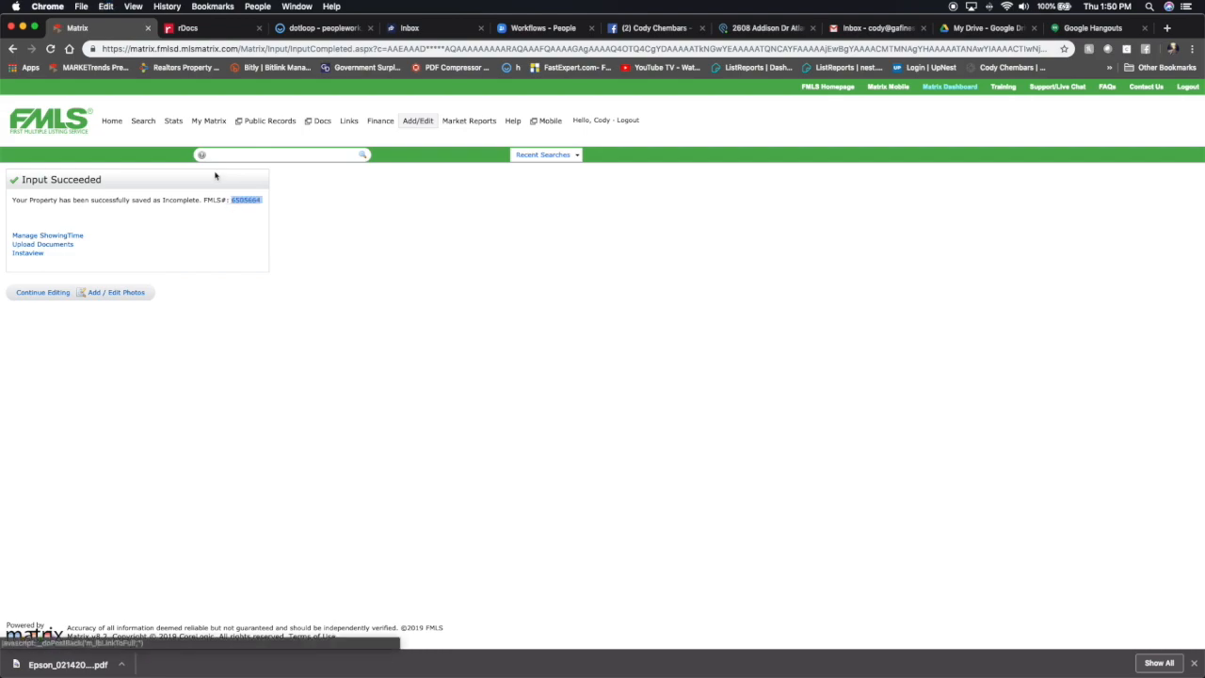
pyautogui.click(189, 29)
pyautogui.press('super+v')
pyautogui.press('Tab')
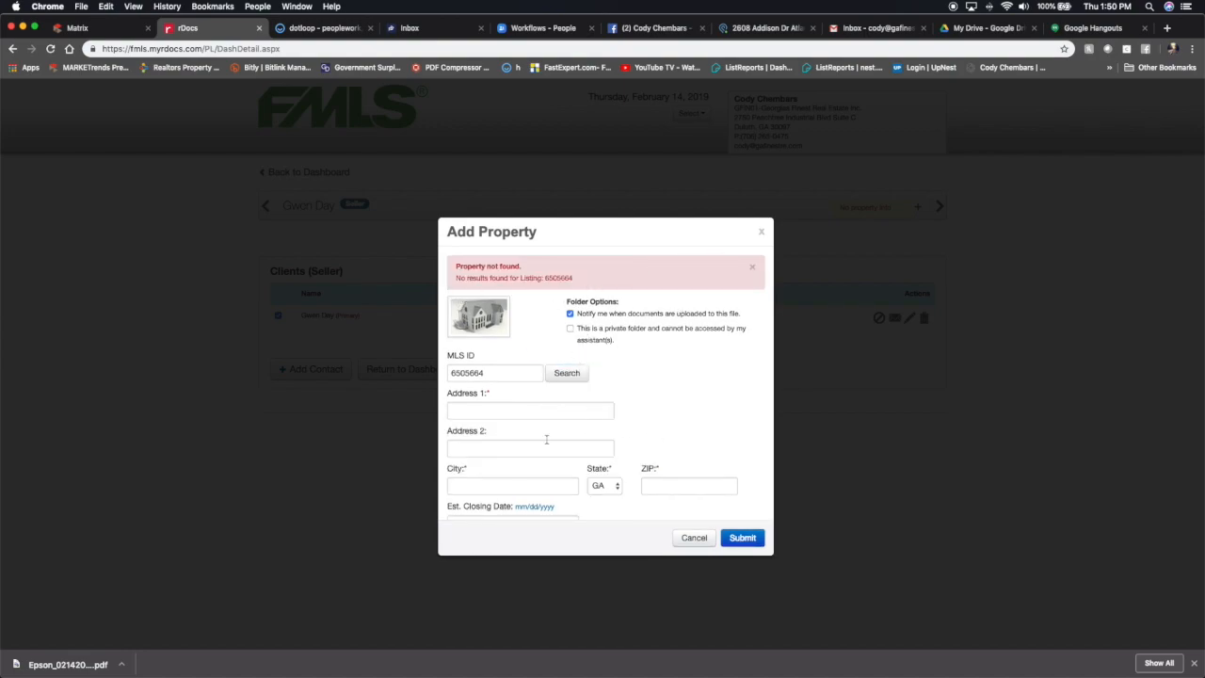
pyautogui.click(694, 537)
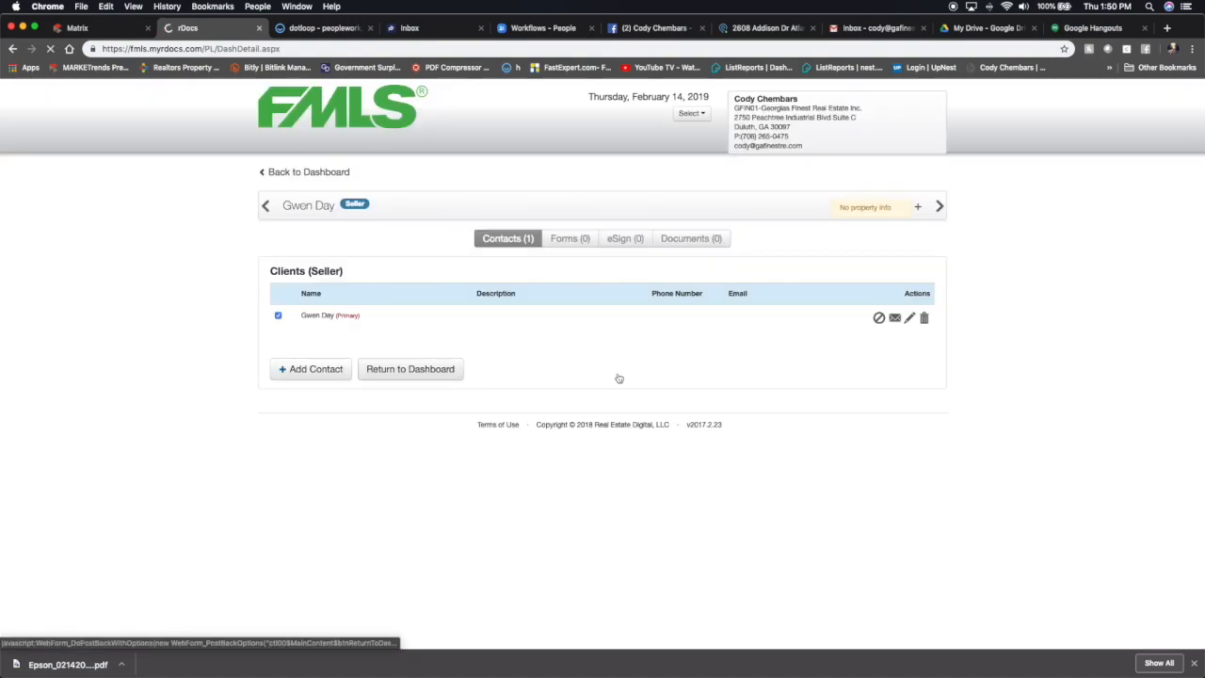
# Start uploading a document to the file's Documents, titled Seller's Property Disclosure Statement.
pyautogui.click(692, 240)
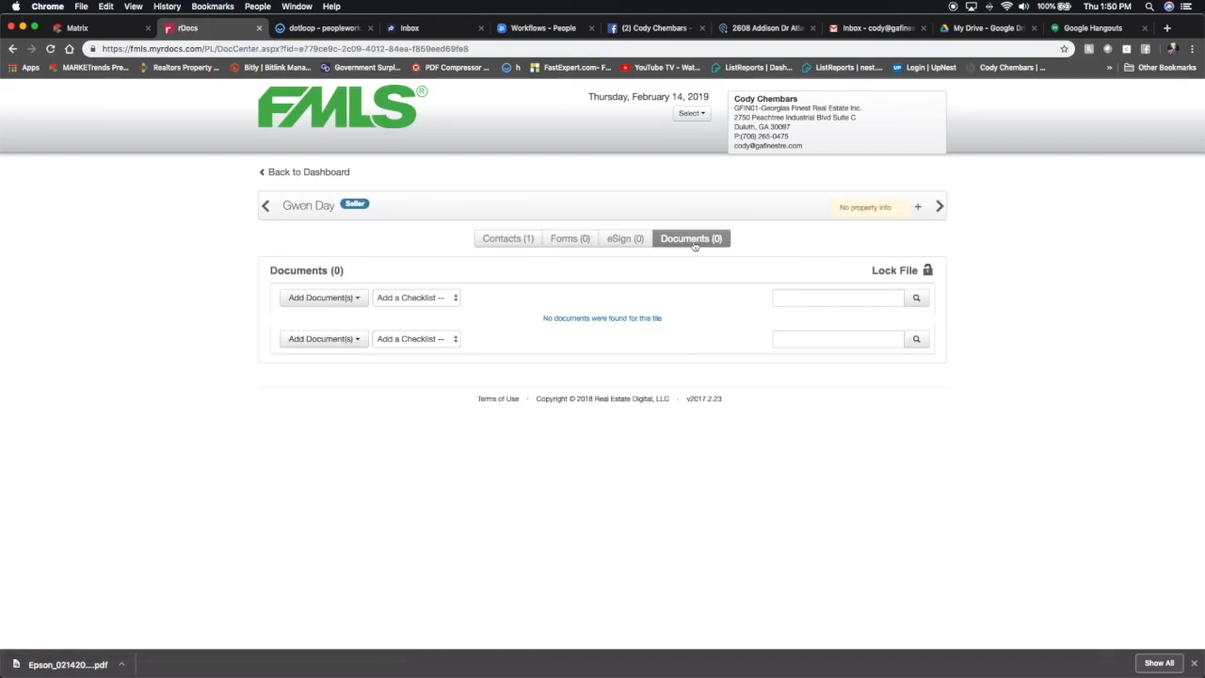
pyautogui.click(332, 301)
pyautogui.click(343, 319)
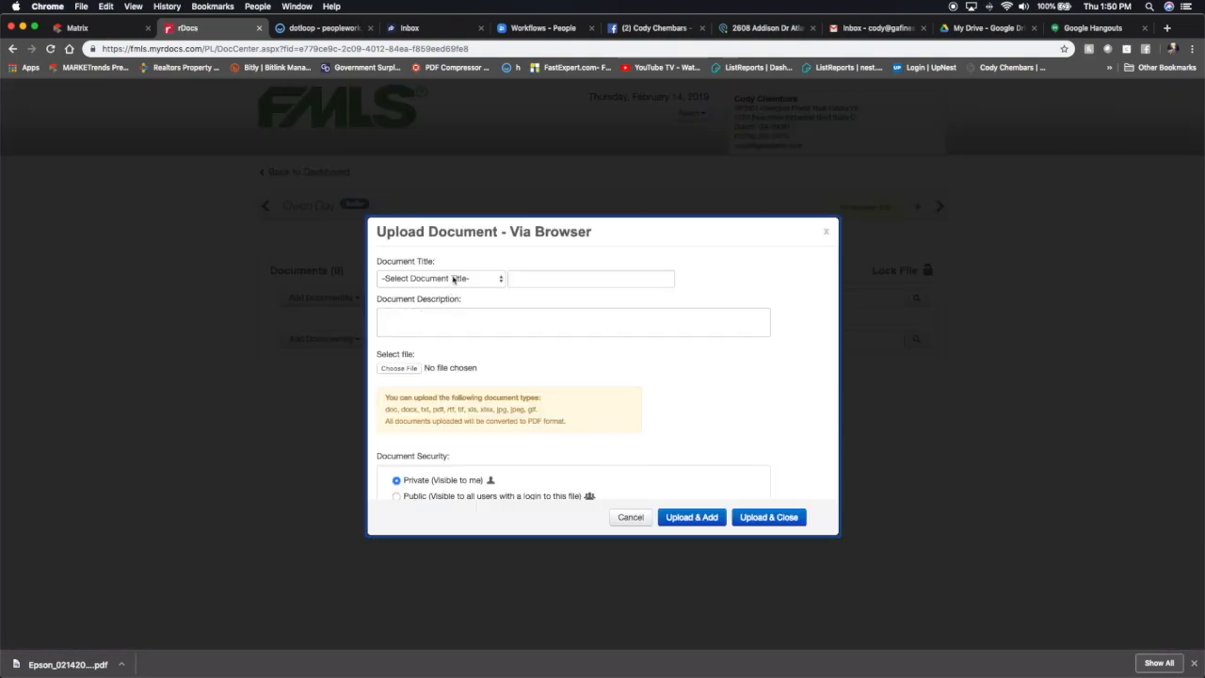
pyautogui.click(453, 278)
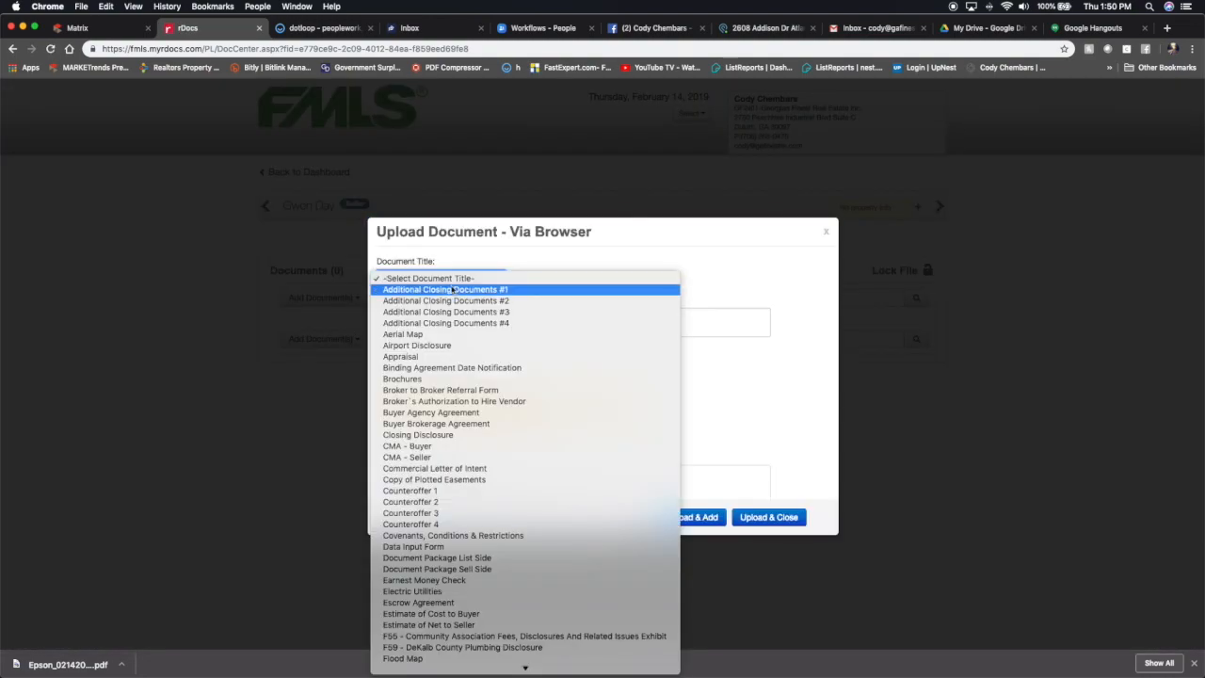
pyautogui.click(452, 299)
pyautogui.click(453, 278)
pyautogui.scroll(-10, 452, 377)
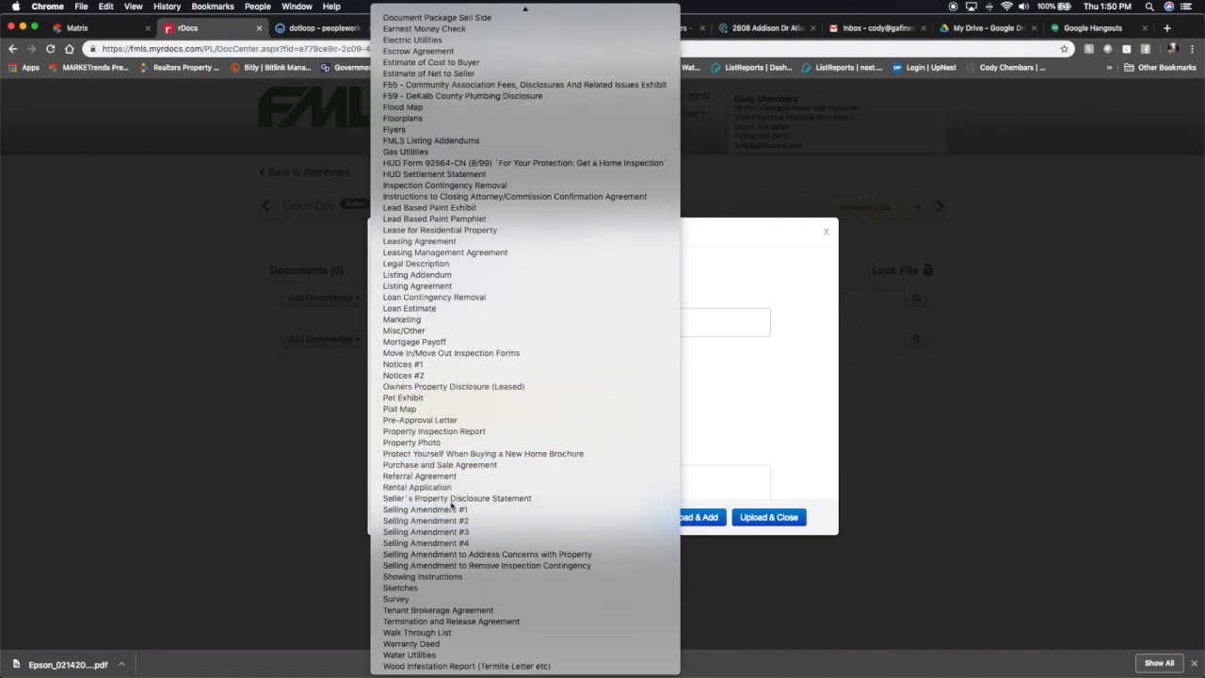
pyautogui.click(452, 498)
# Choose GFRE Articles of Incorporation.pdf from the Desktop as the file to upload.
pyautogui.click(398, 368)
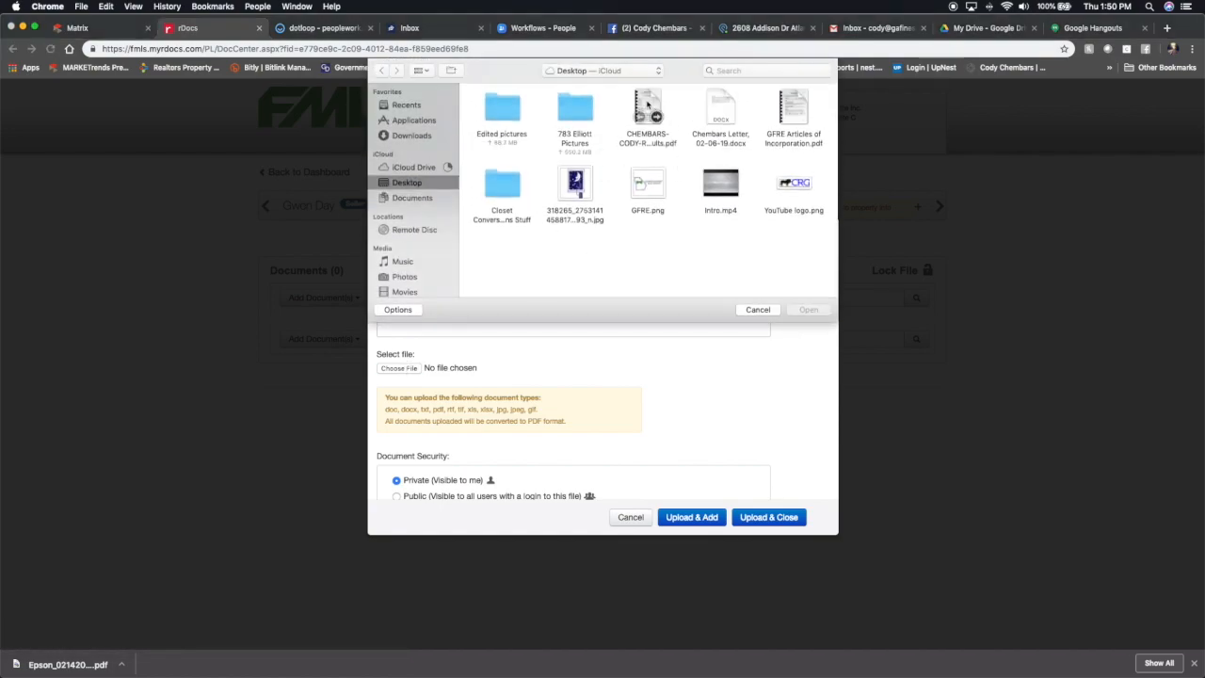
pyautogui.click(773, 100)
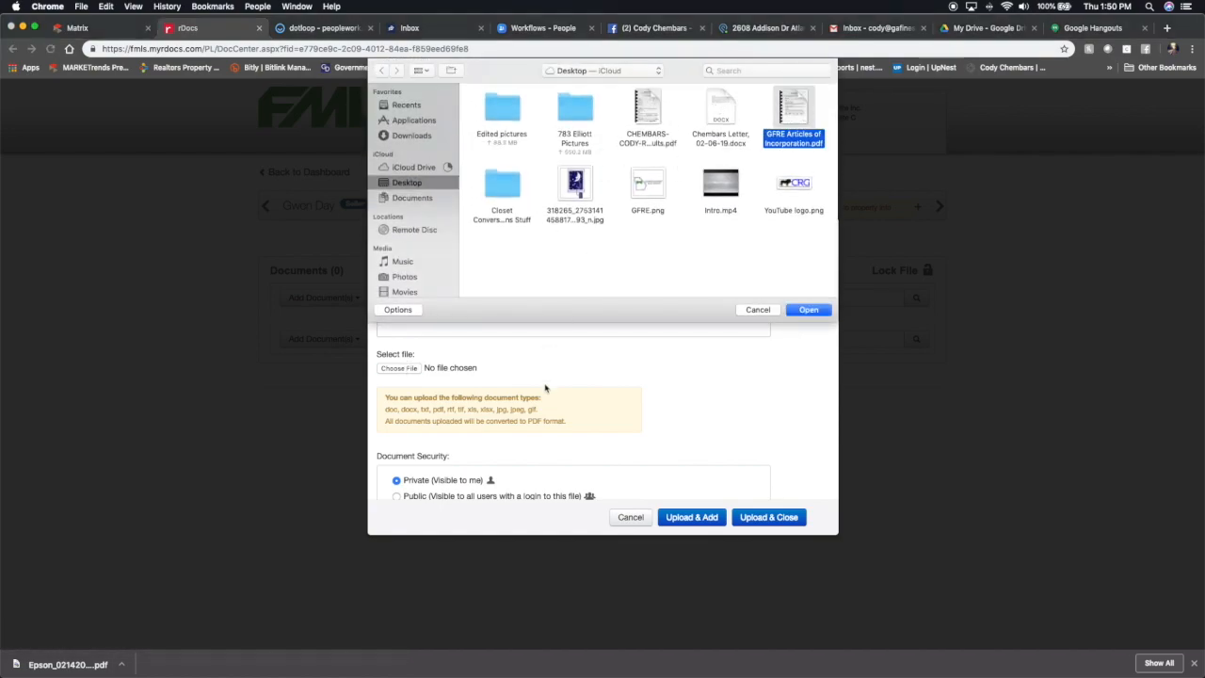
pyautogui.click(800, 312)
# Set the document security to Shared with All FMLS Agents, then cancel the upload.
pyautogui.scroll(-3, 490, 438)
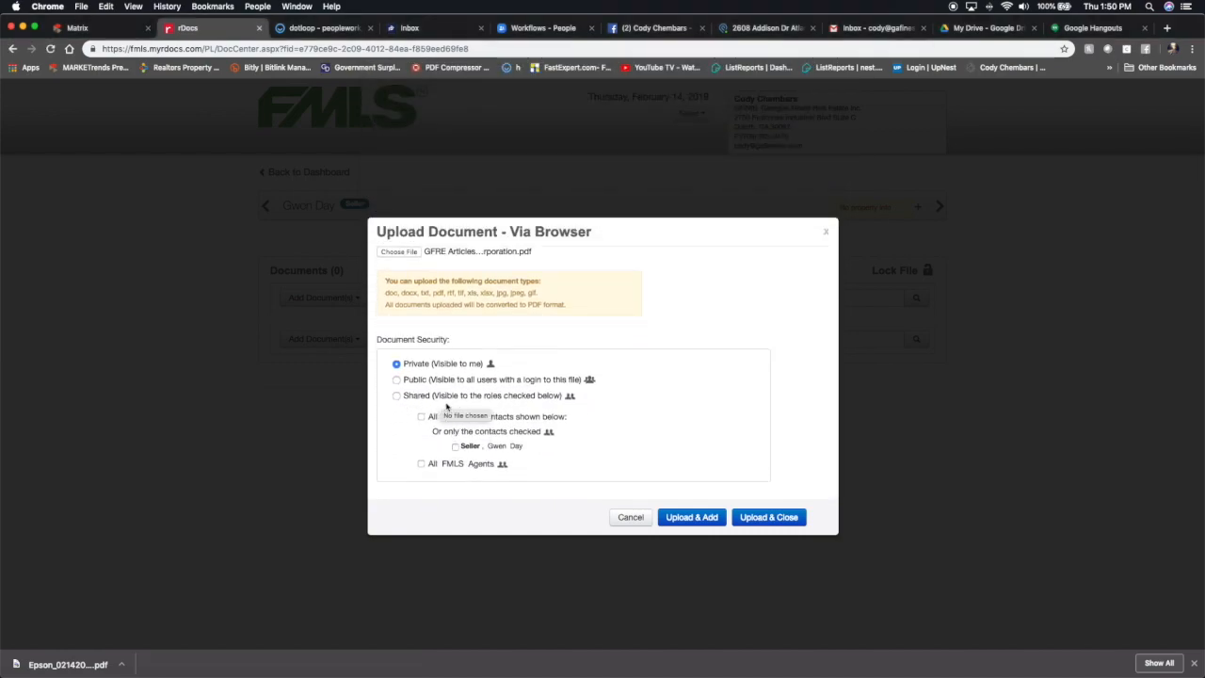
pyautogui.click(398, 396)
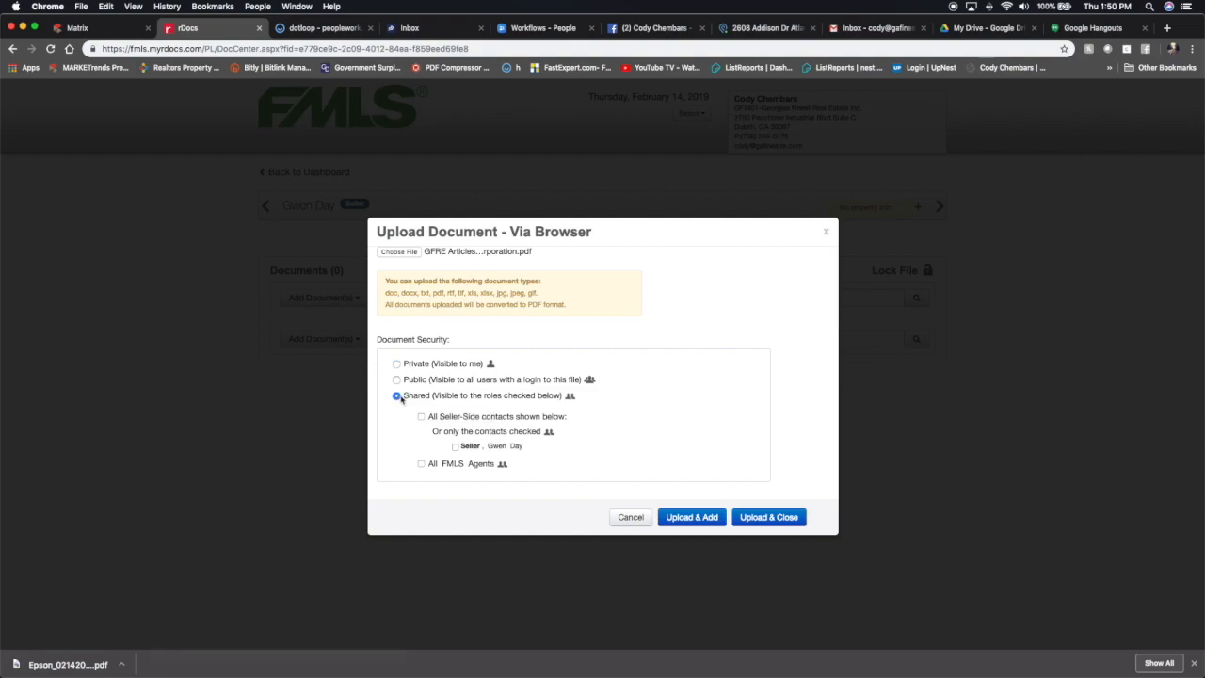
pyautogui.click(421, 464)
pyautogui.click(628, 519)
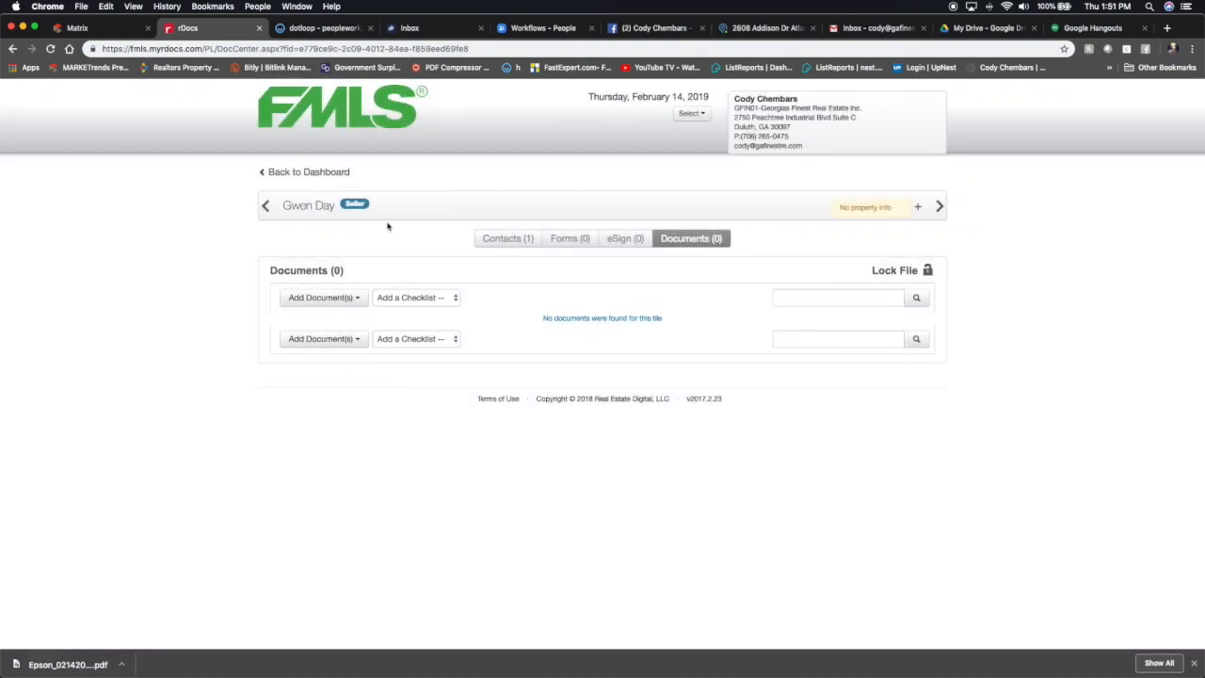
# Switch to the Matrix listing, open Manage ShowingTime and save the listing's showing setup.
pyautogui.click(259, 28)
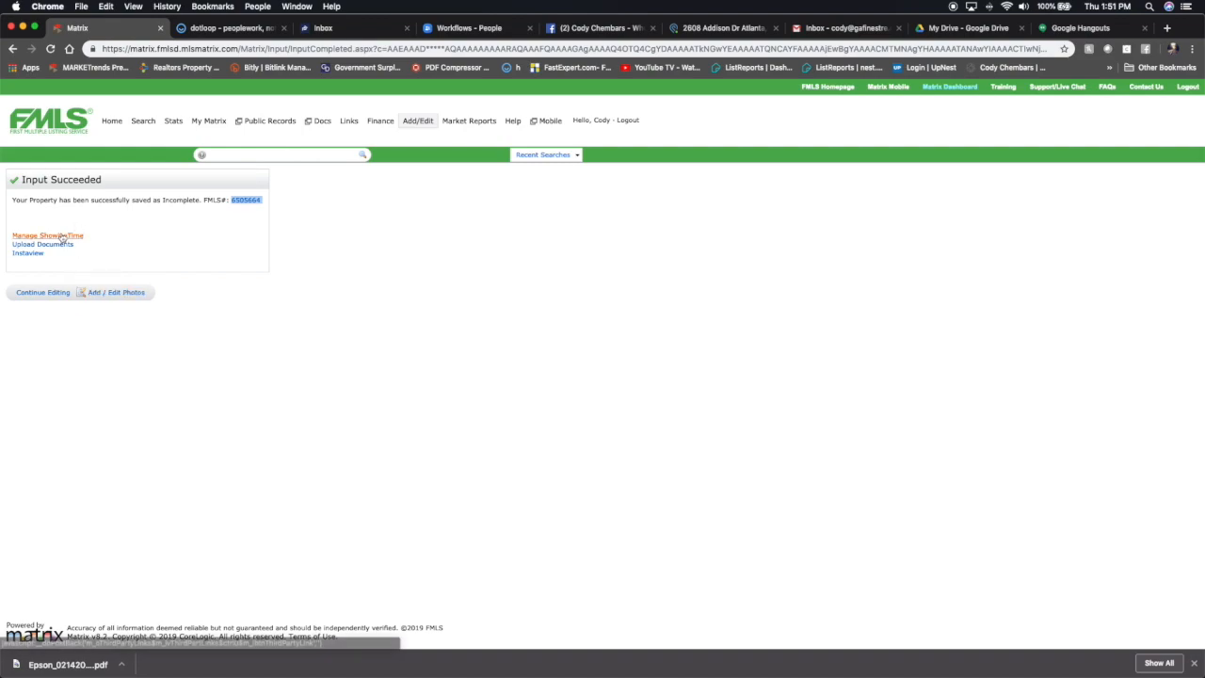
pyautogui.click(60, 242)
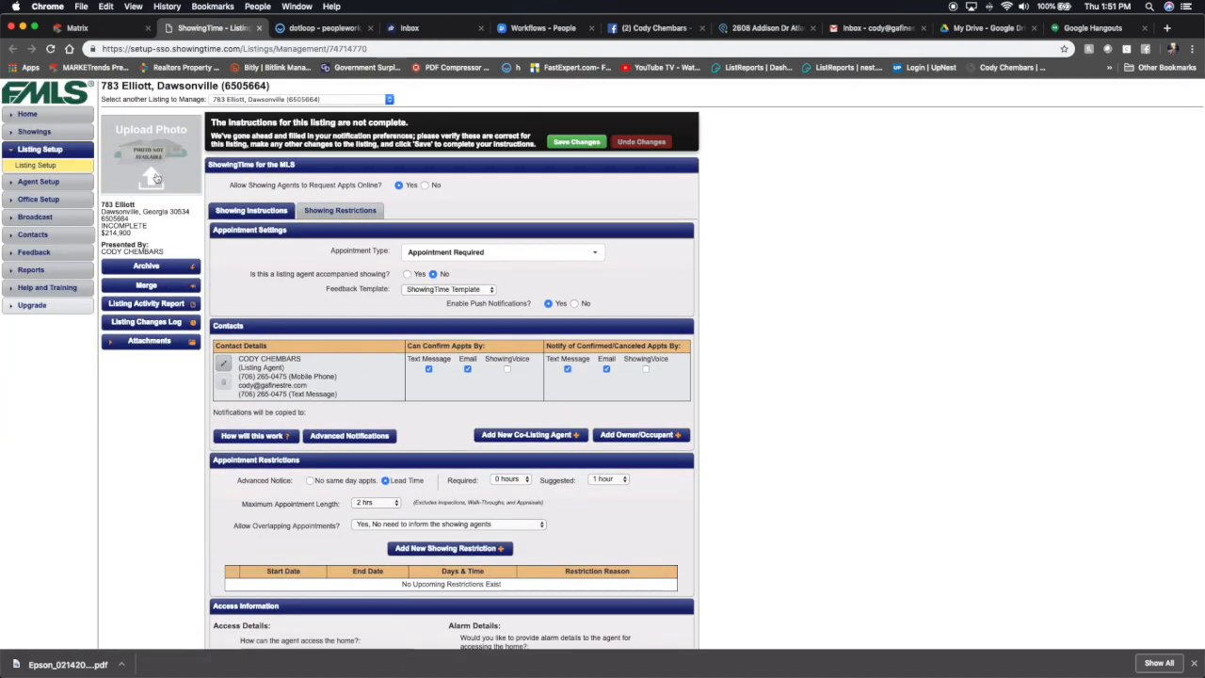
pyautogui.click(565, 141)
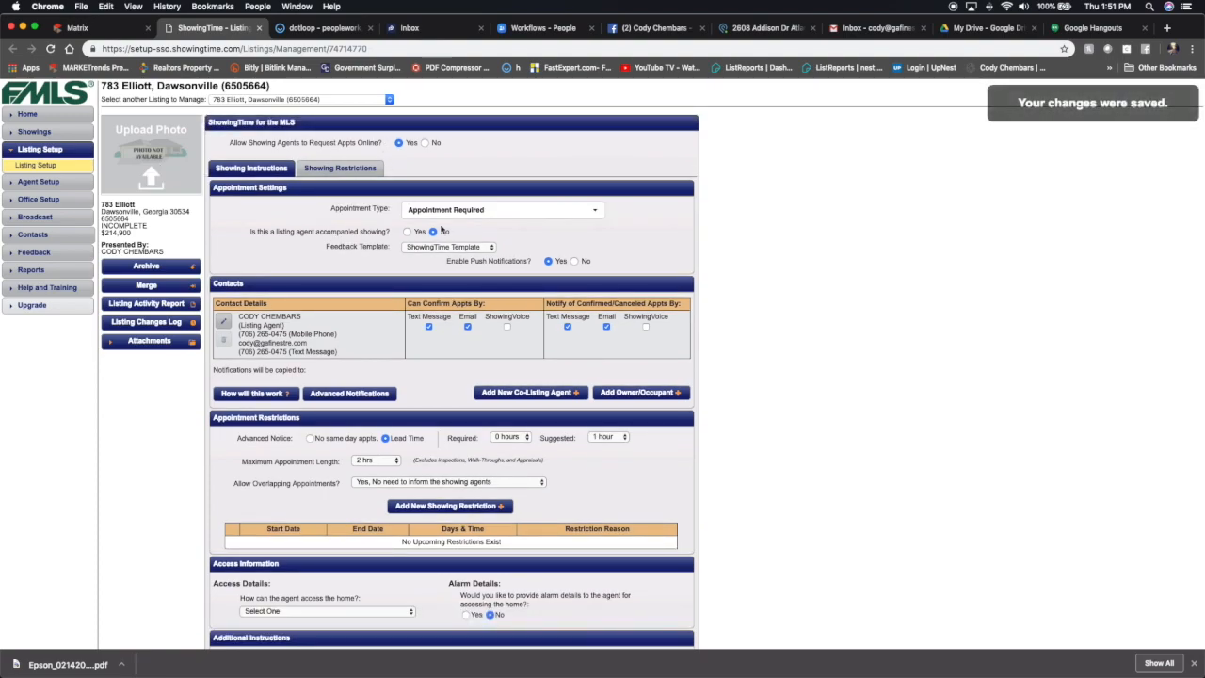
# Add a new owner/occupant in ShowingTime, entering the seller's first and last name.
pyautogui.click(637, 391)
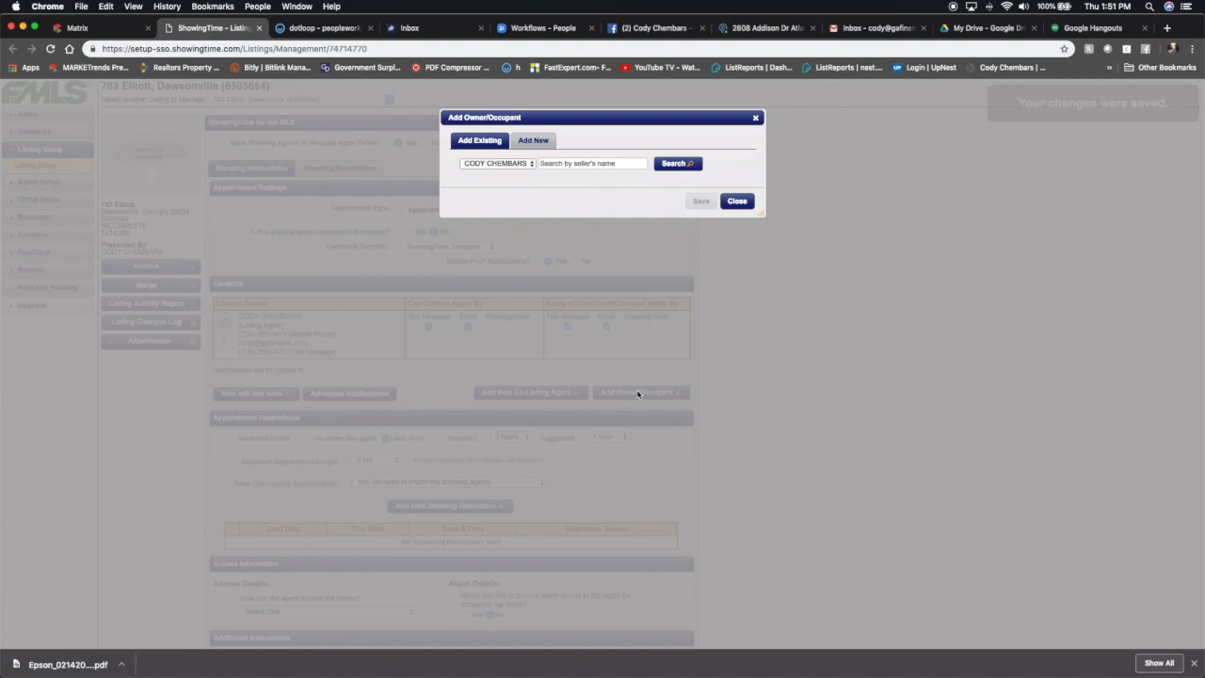
pyautogui.click(534, 141)
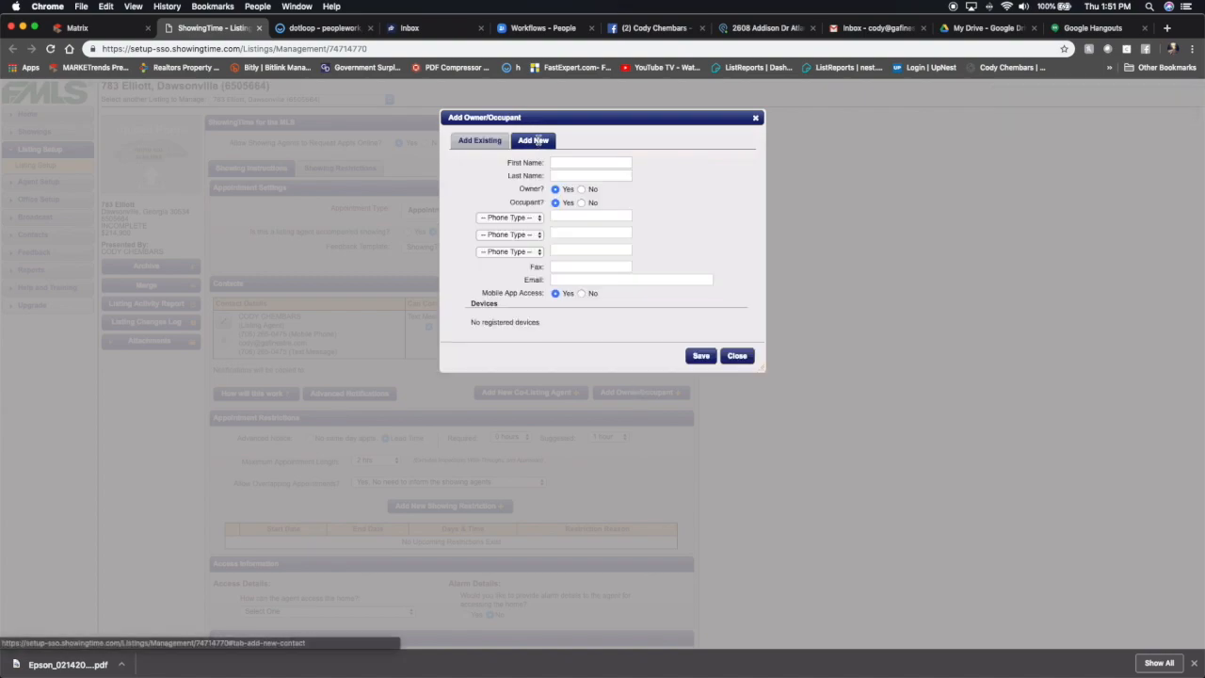
pyautogui.click(590, 163)
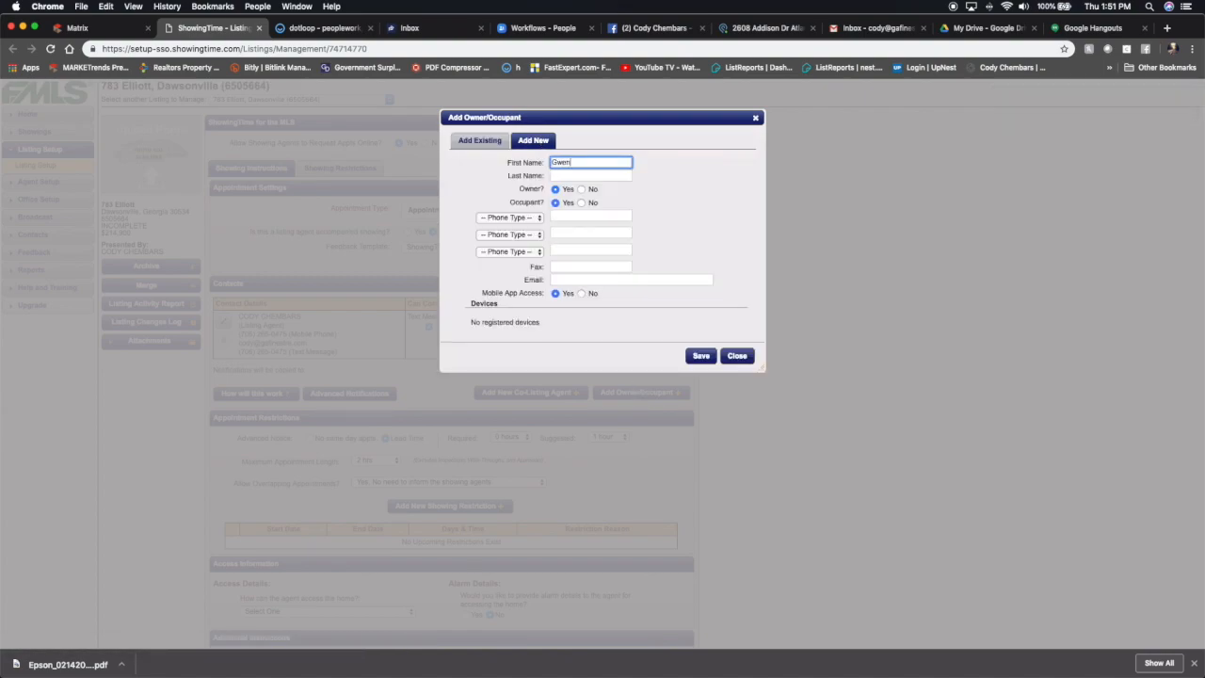
pyautogui.click(559, 176)
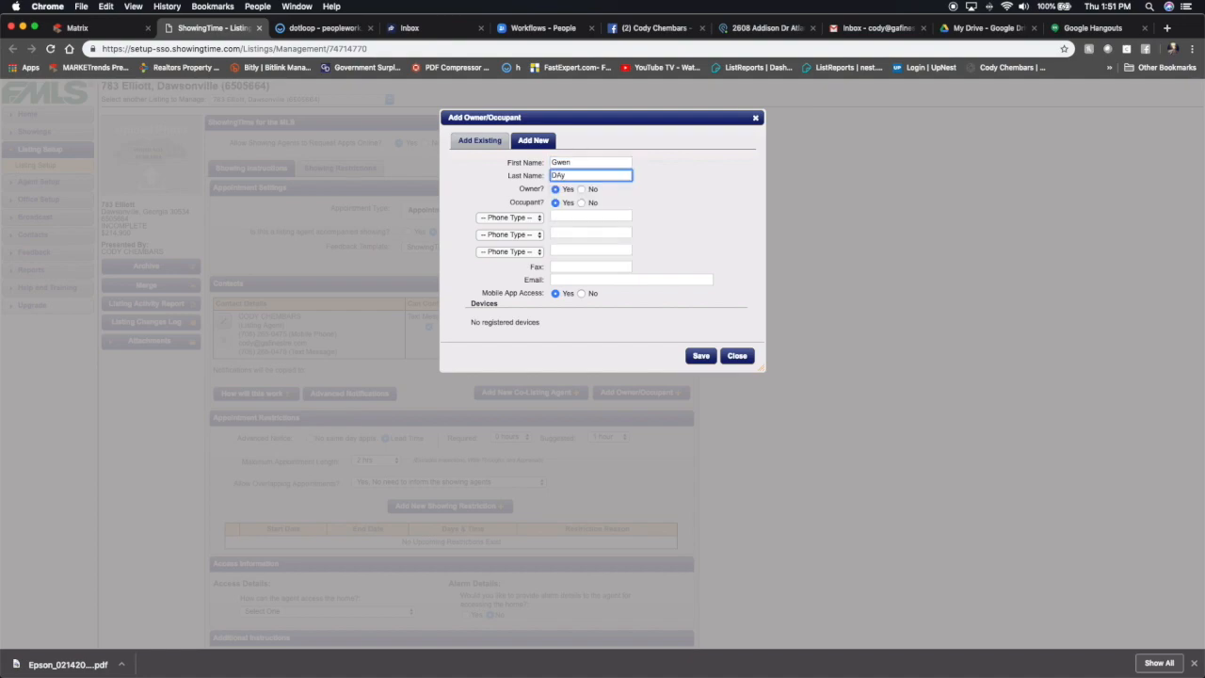
# Enter the seller's phone number as a Mobile Phone, then close the owner dialog without saving.
pyautogui.click(584, 215)
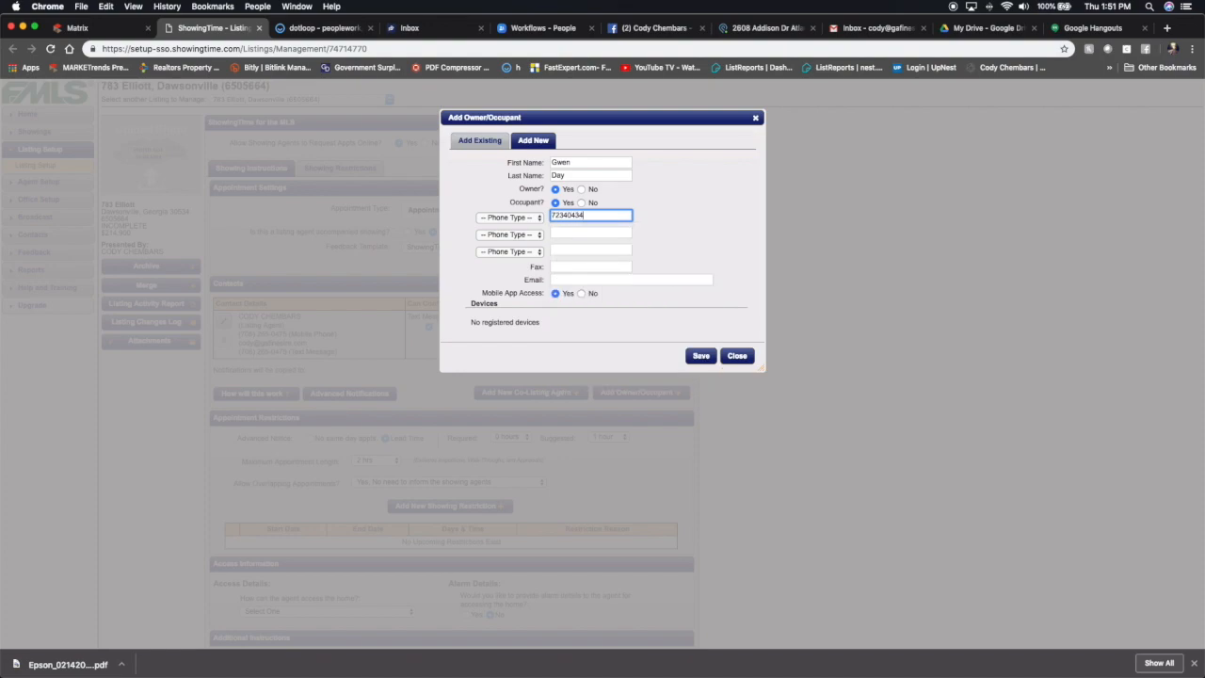
pyautogui.click(510, 218)
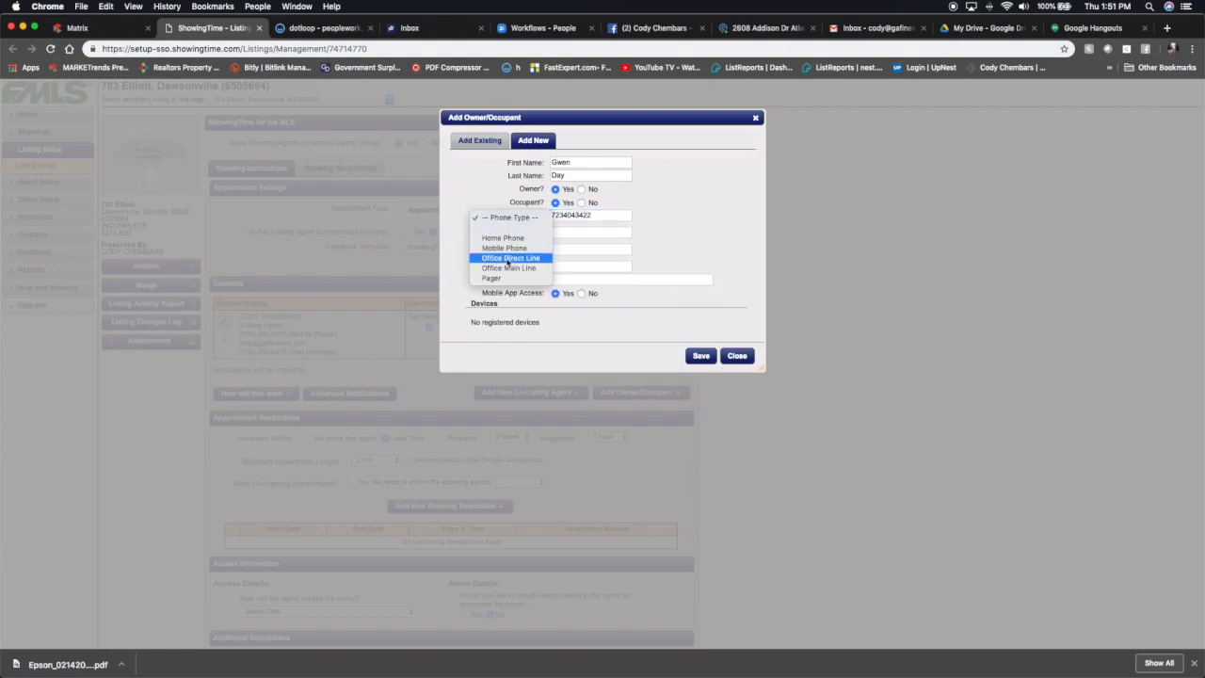
pyautogui.click(514, 248)
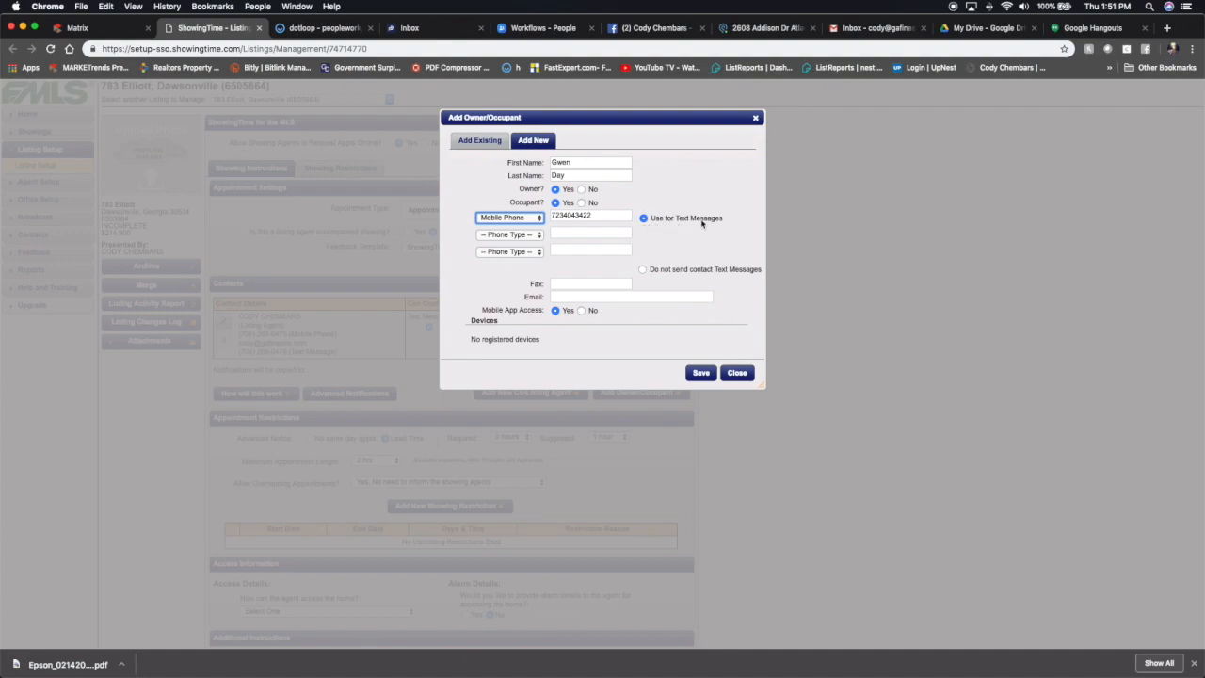
pyautogui.click(579, 296)
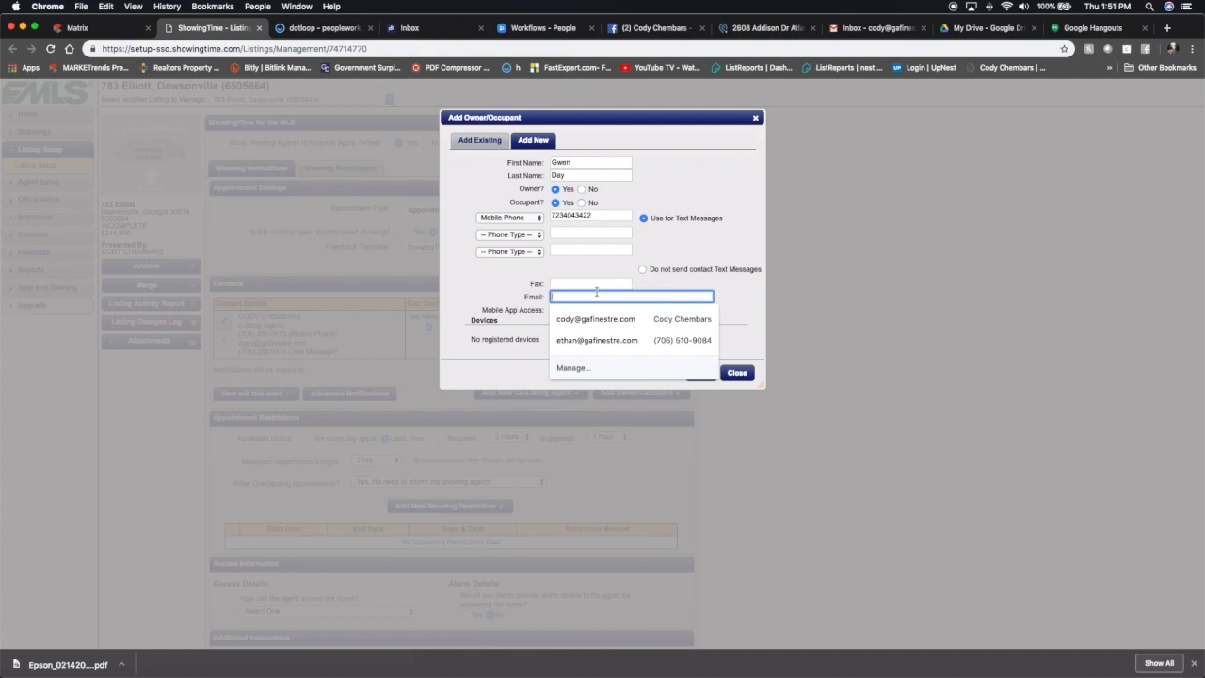
pyautogui.click(735, 373)
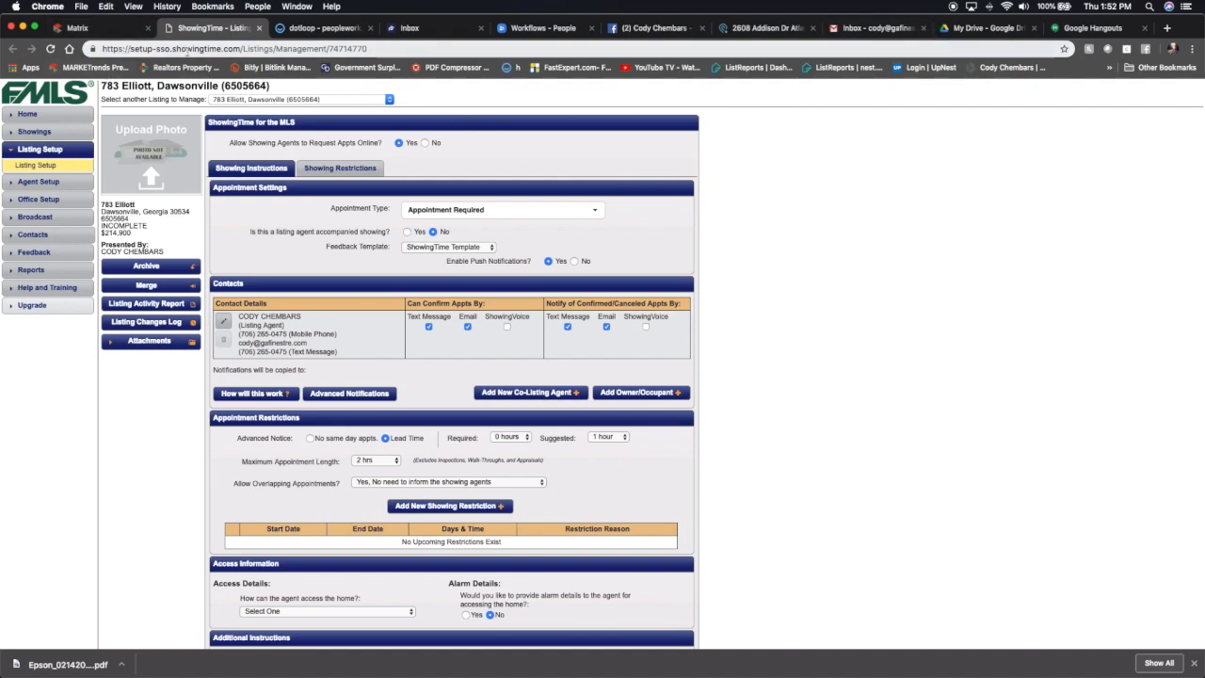
# Return to the Matrix listing confirmation page.
pyautogui.click(105, 34)
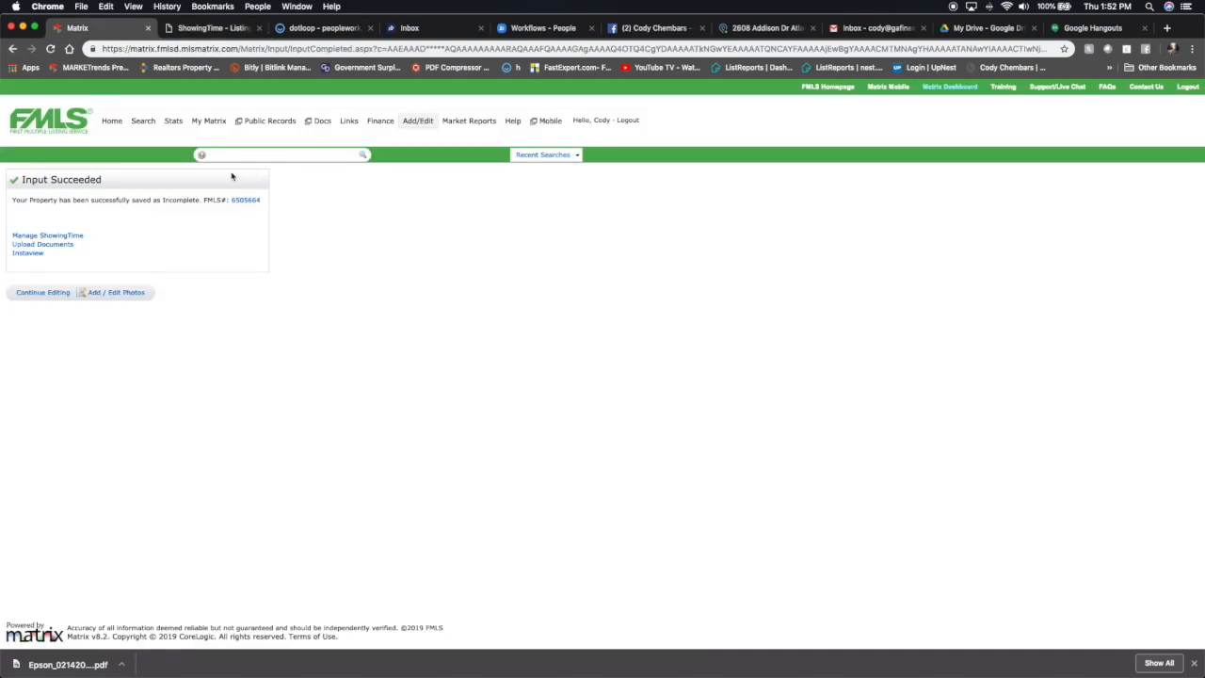